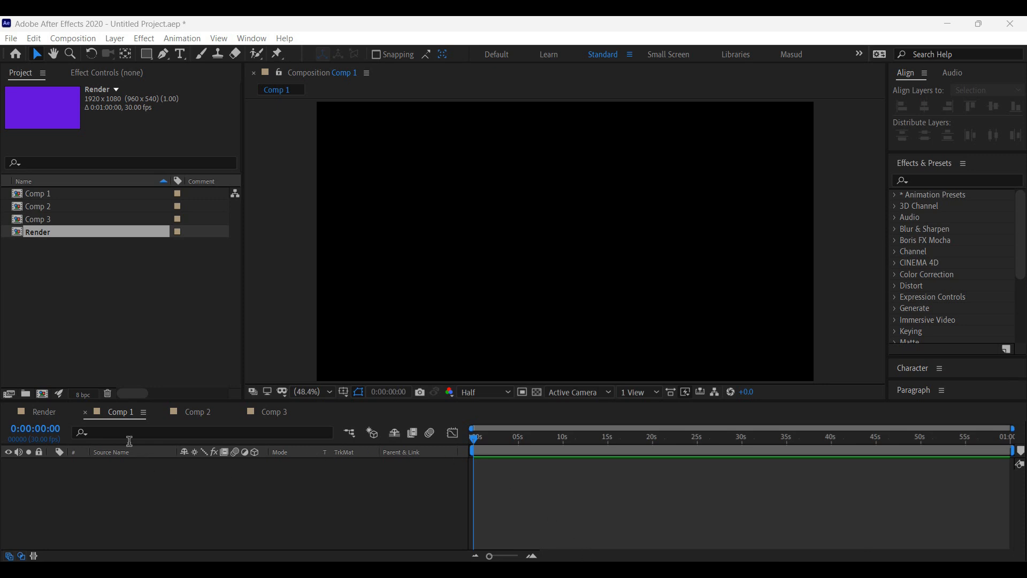
Step: Look through the Comp 2 and Comp 3 timelines and return to Comp 1
left_click(188, 415)
left_click(263, 411)
left_click(190, 412)
left_click(125, 411)
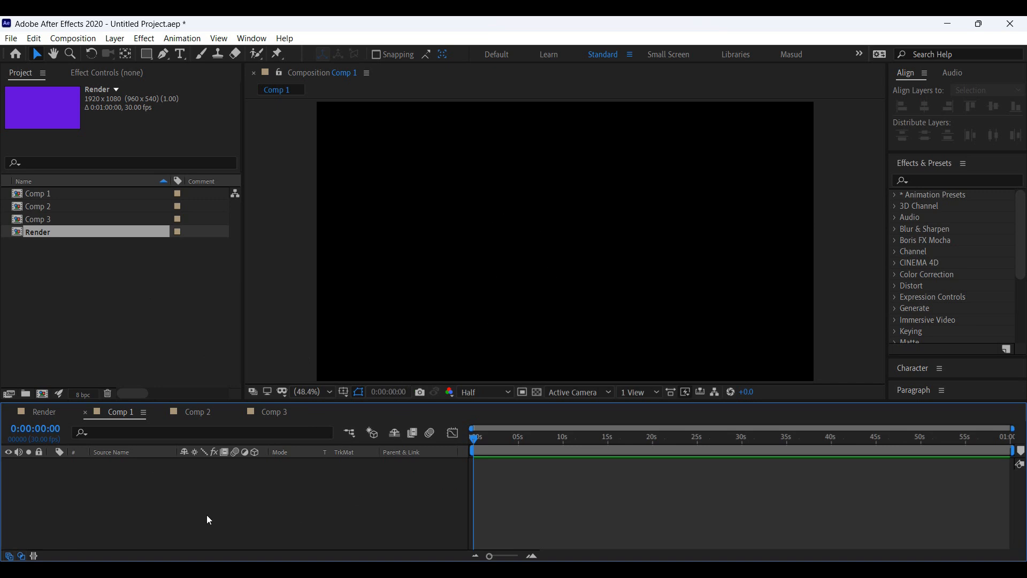
right_click(194, 478)
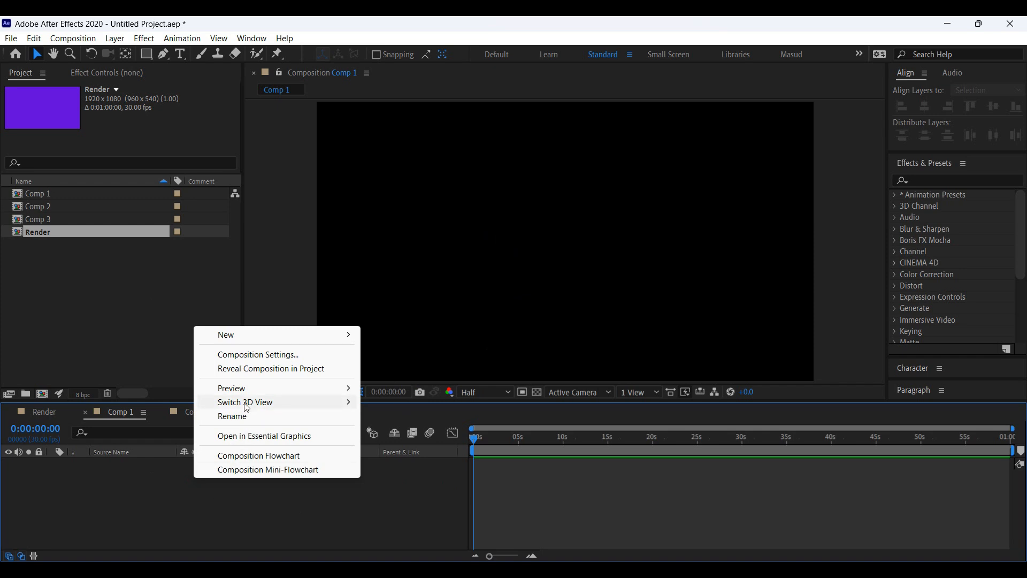
mouse_move(236, 337)
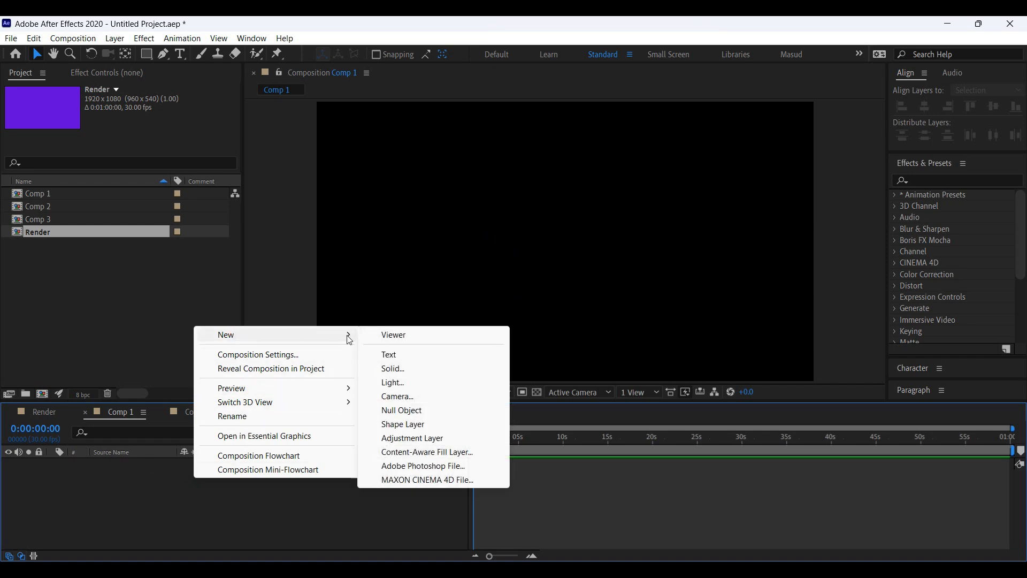
left_click(389, 369)
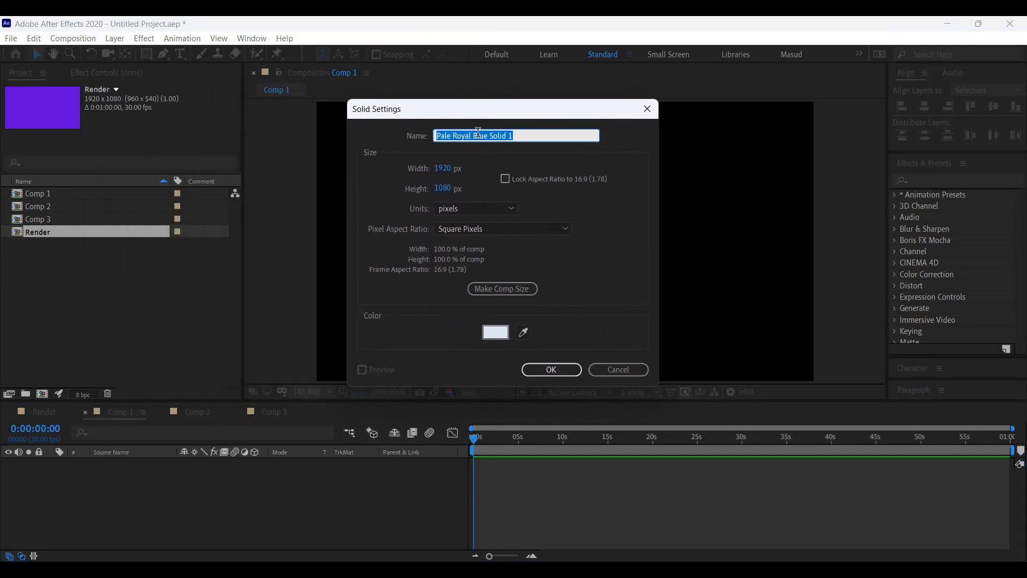
left_click(646, 109)
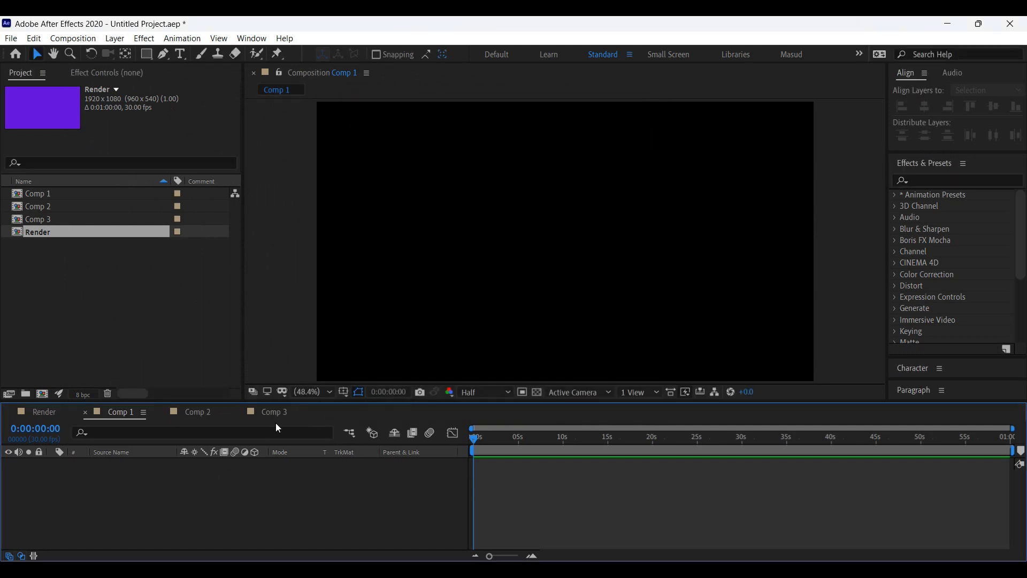
right_click(228, 485)
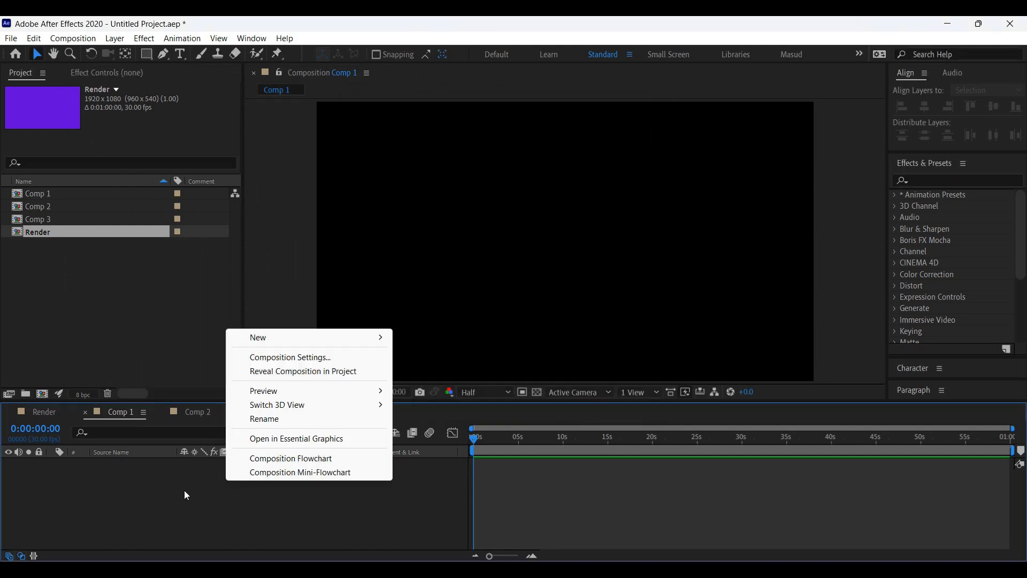
mouse_move(278, 343)
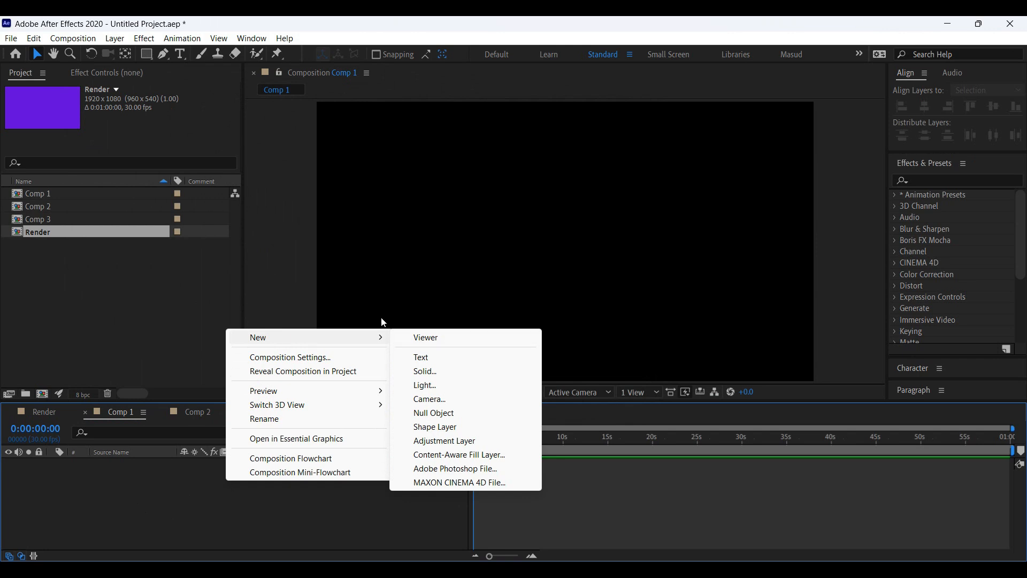
left_click(118, 41)
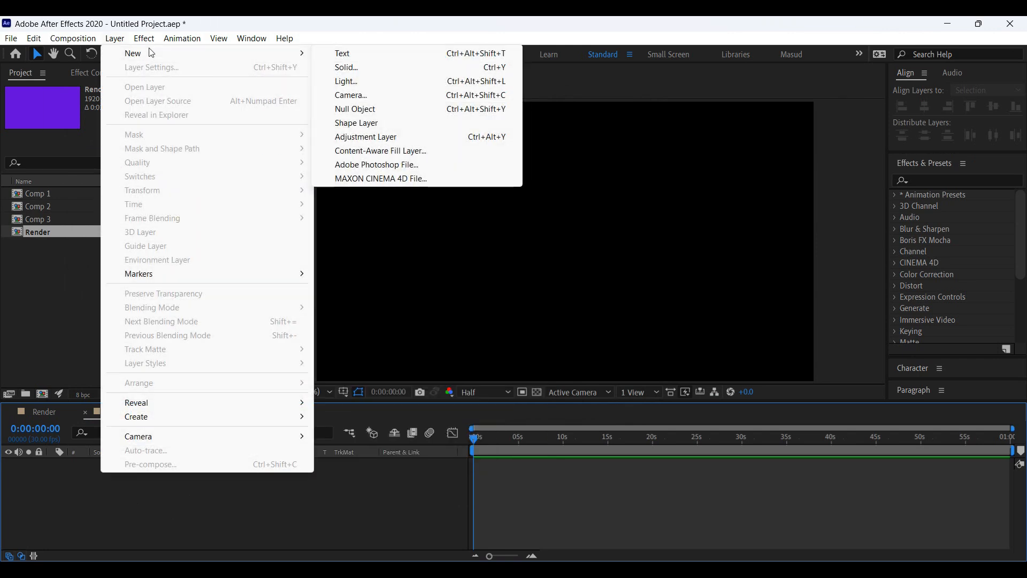
mouse_move(193, 57)
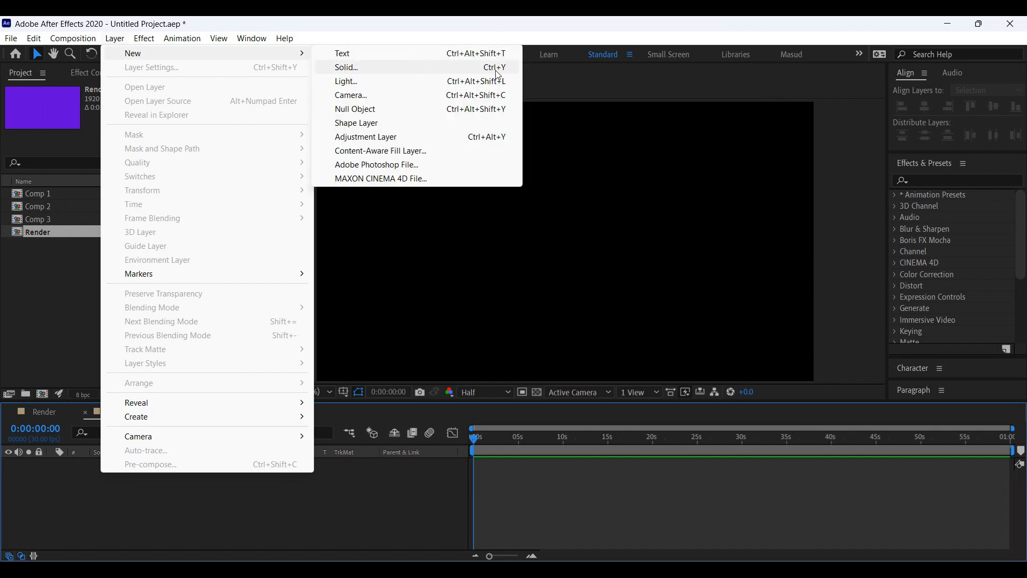
left_click(391, 368)
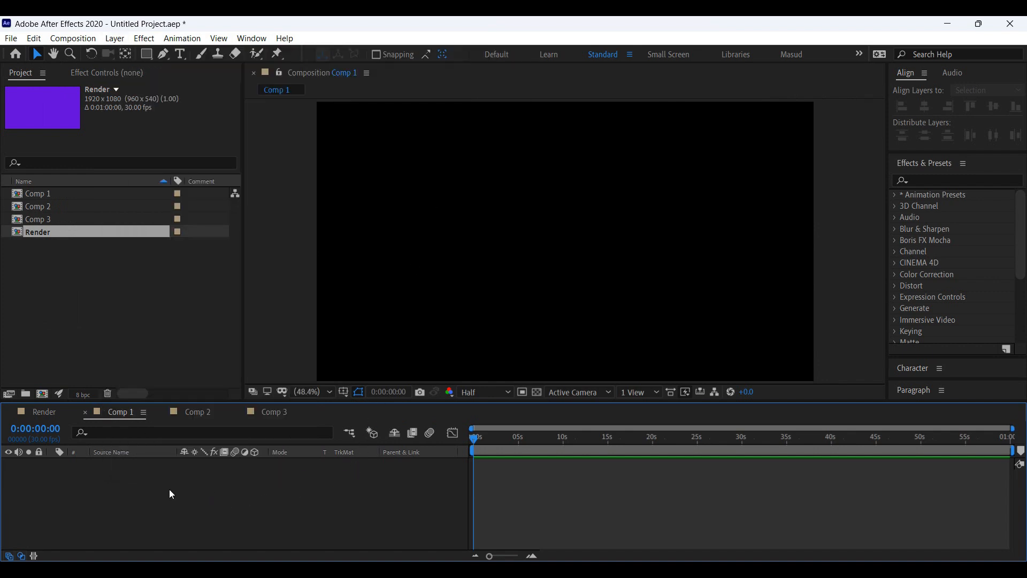
Step: Try to create a solid layer named BG in Comp 1
right_click(191, 474)
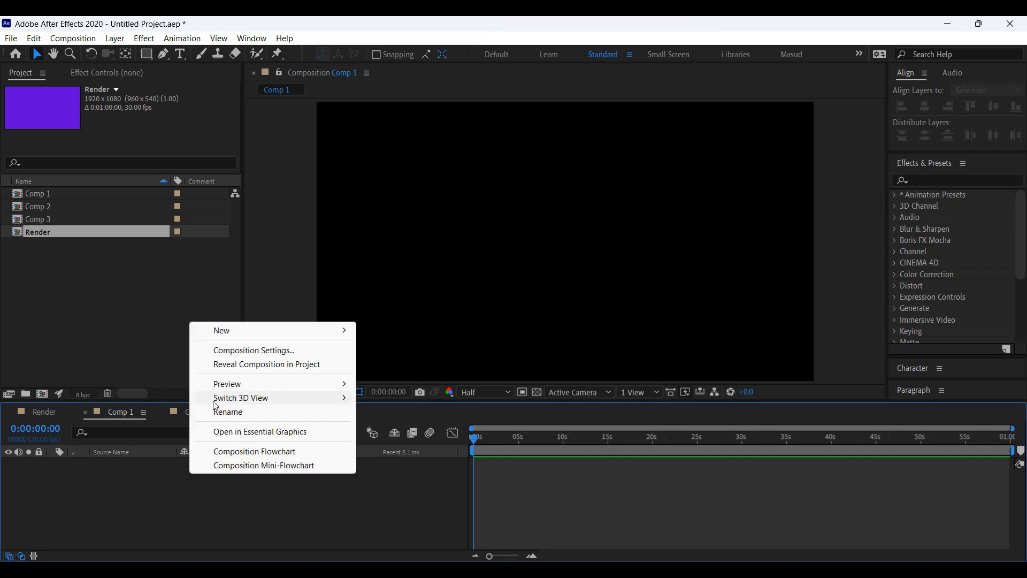
mouse_move(234, 332)
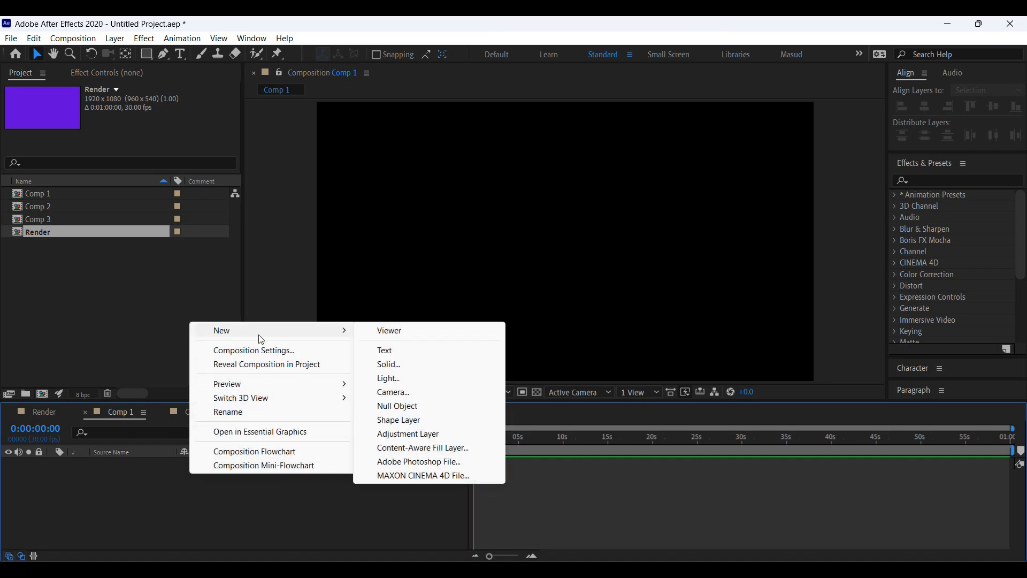
left_click(388, 364)
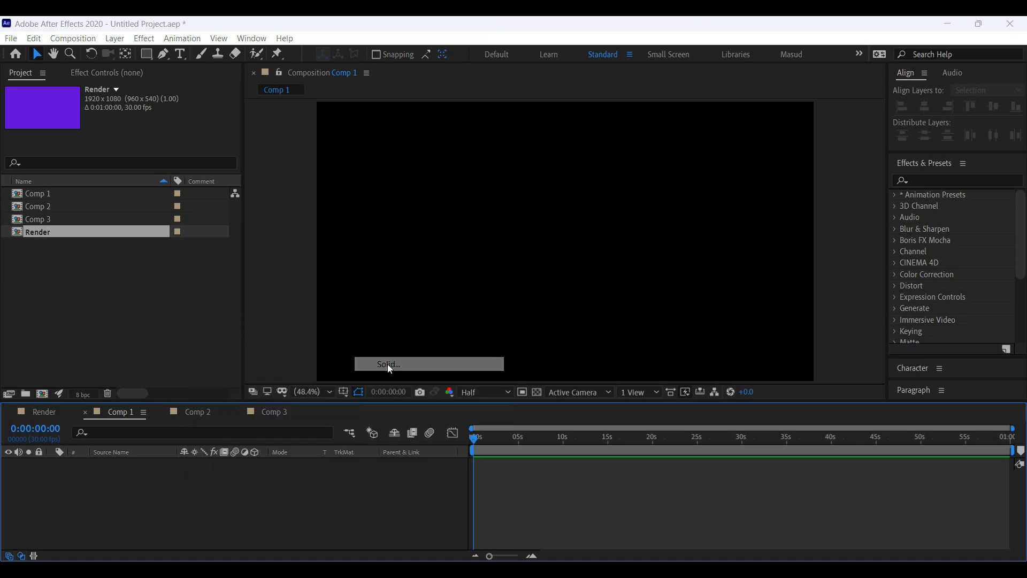
left_click_drag(489, 112, 482, 144)
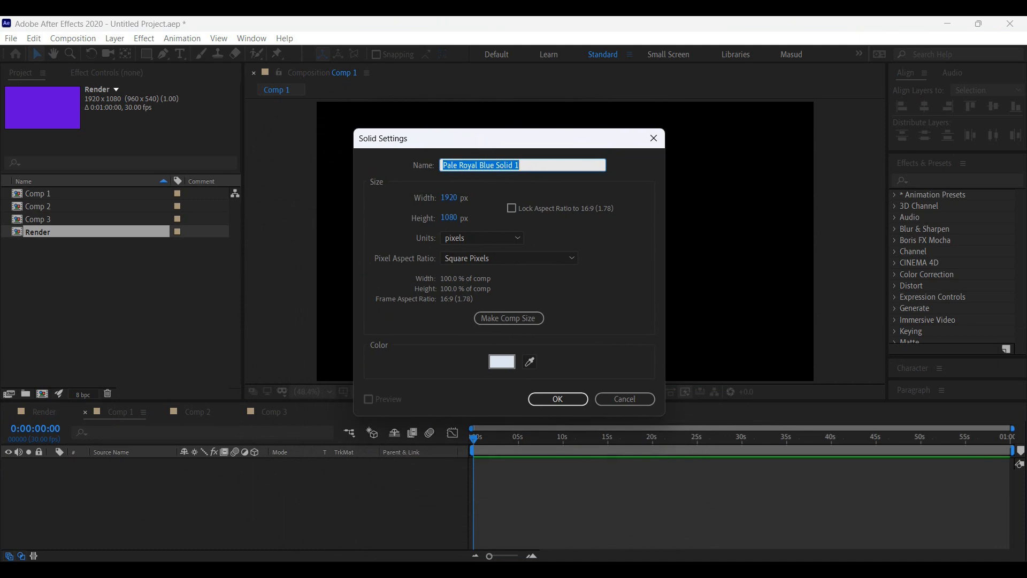
type("BG")
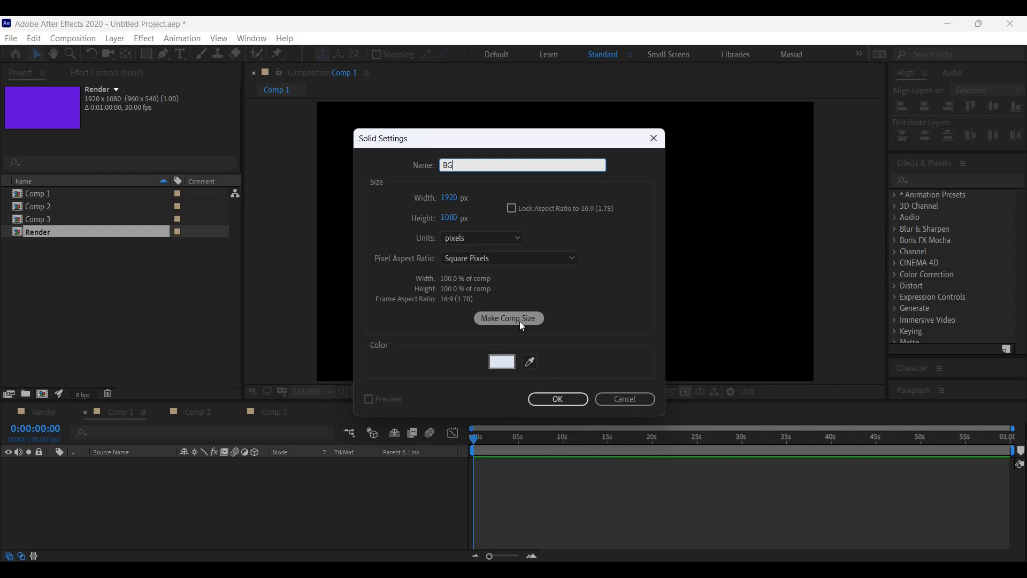
left_click_drag(534, 145, 645, 367)
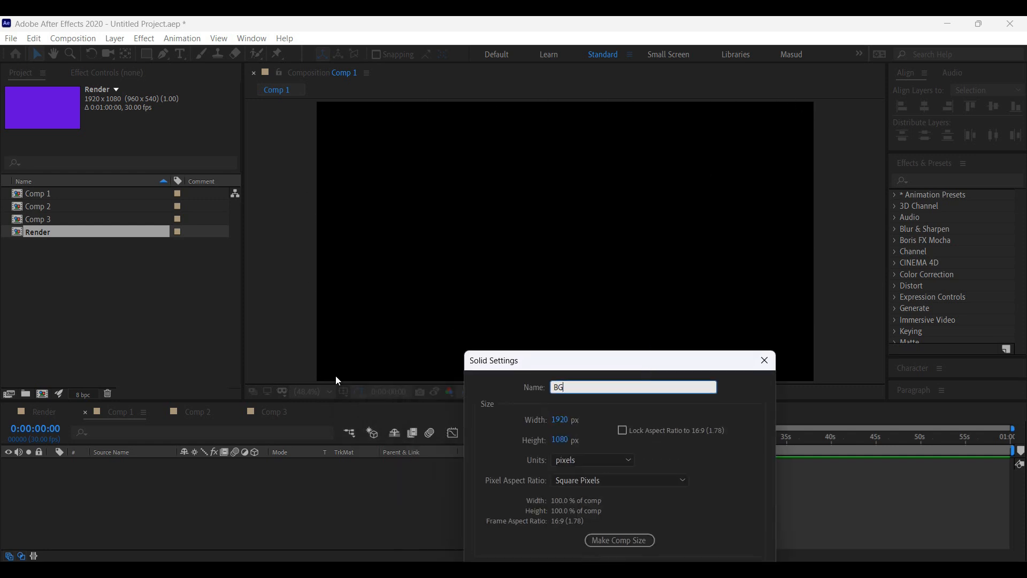
left_click_drag(525, 364, 538, 458)
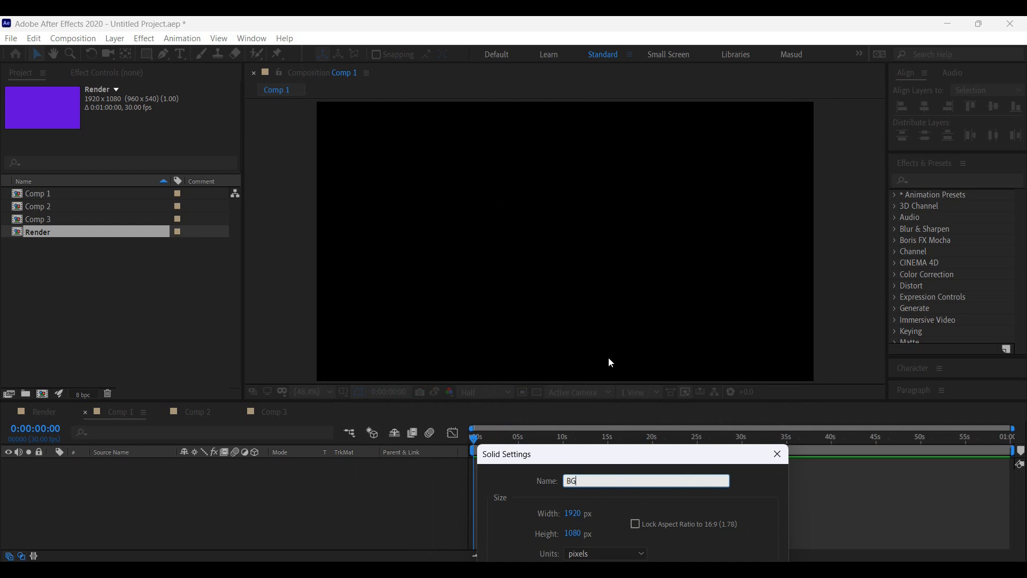
left_click_drag(649, 458, 789, 383)
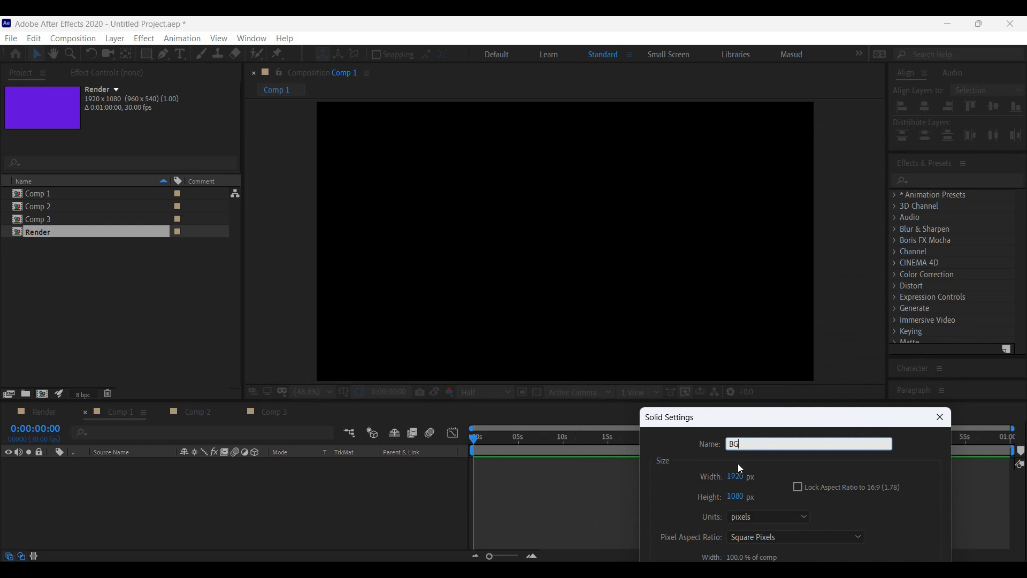
left_click_drag(755, 415, 485, 117)
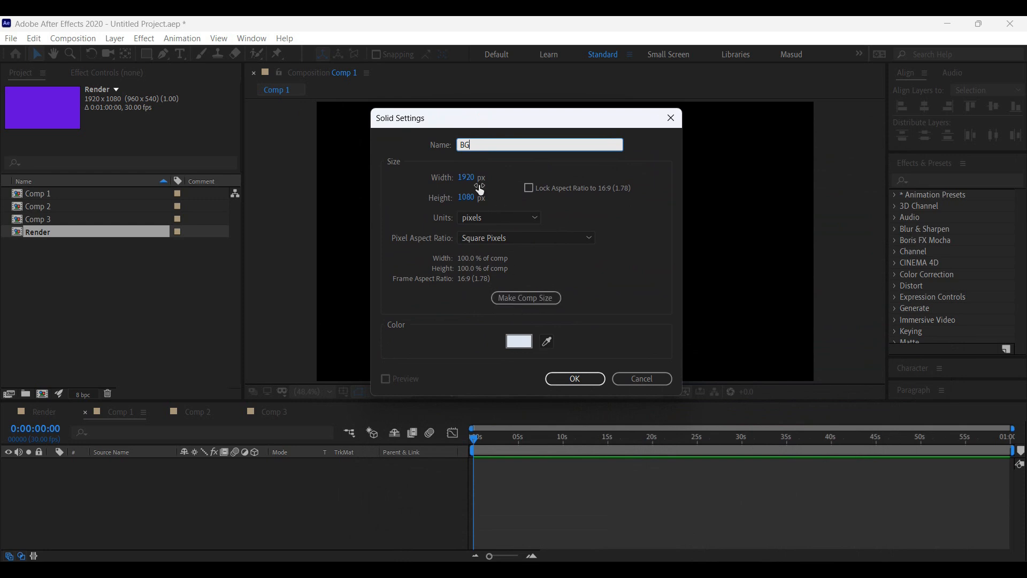
key("Tab")
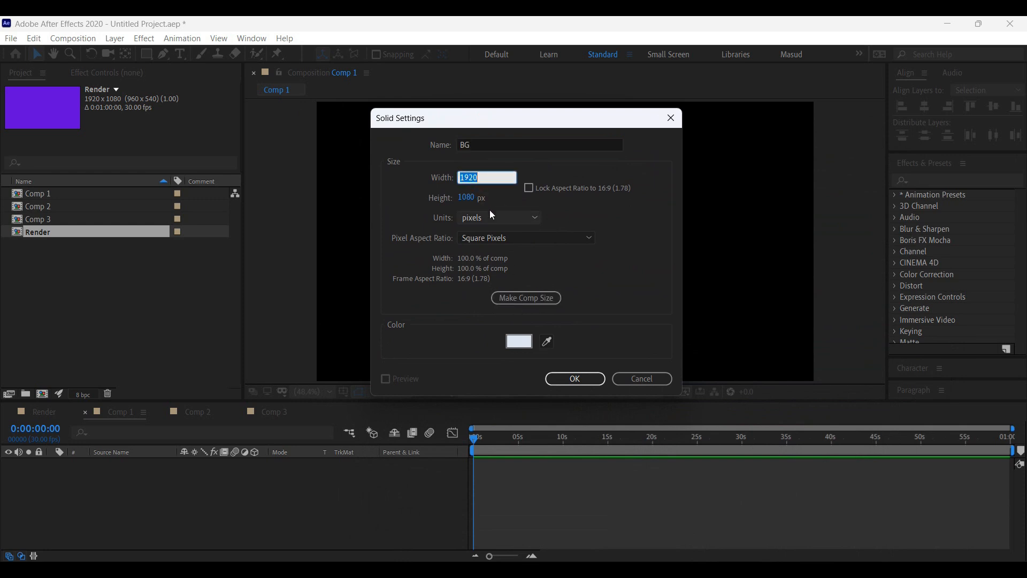
left_click(641, 379)
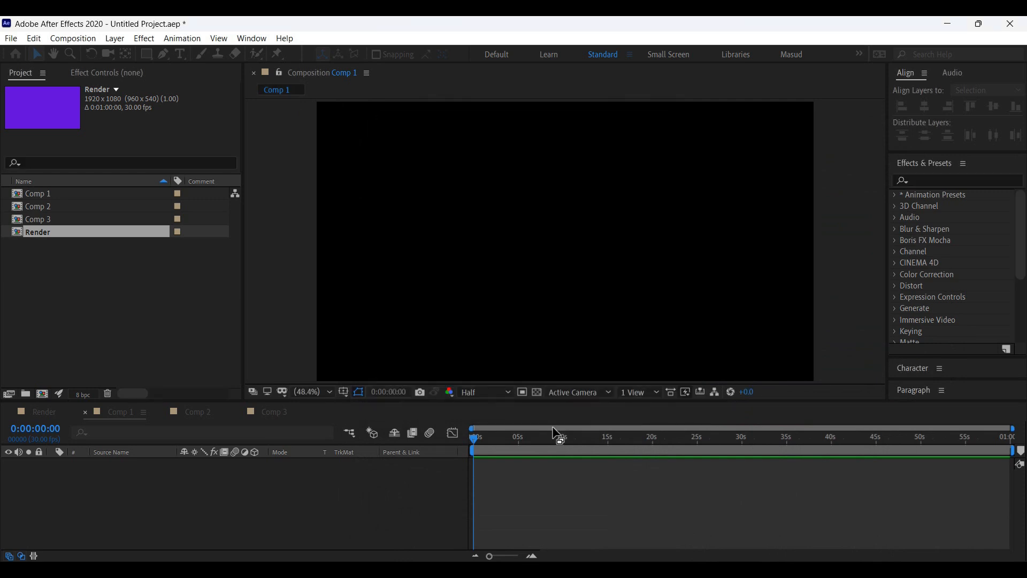
Step: Examine Comp 1's composition settings for its frame size, pixel aspect ratio, frame rate and duration
right_click(270, 478)
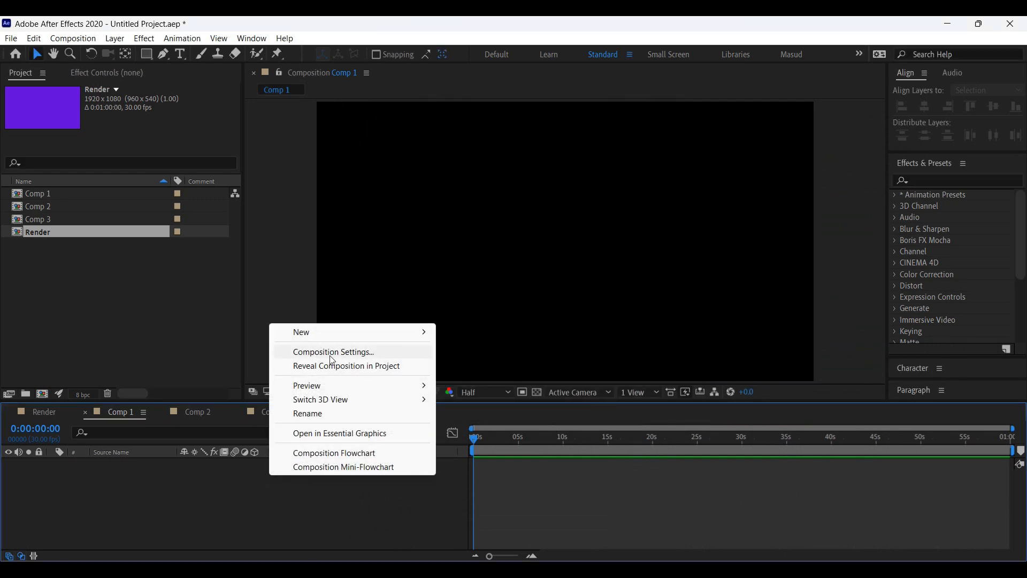
left_click(356, 353)
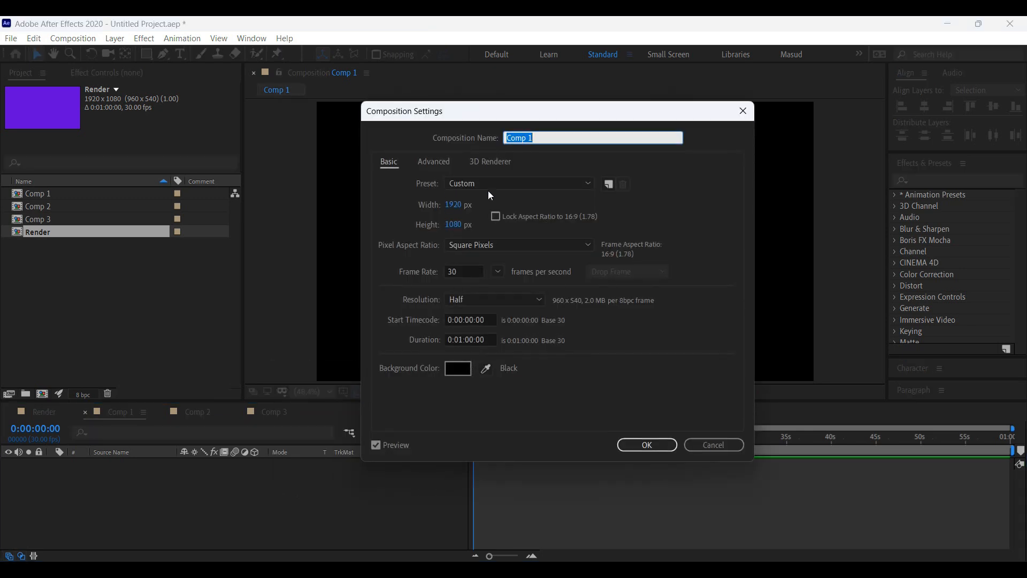
left_click(713, 447)
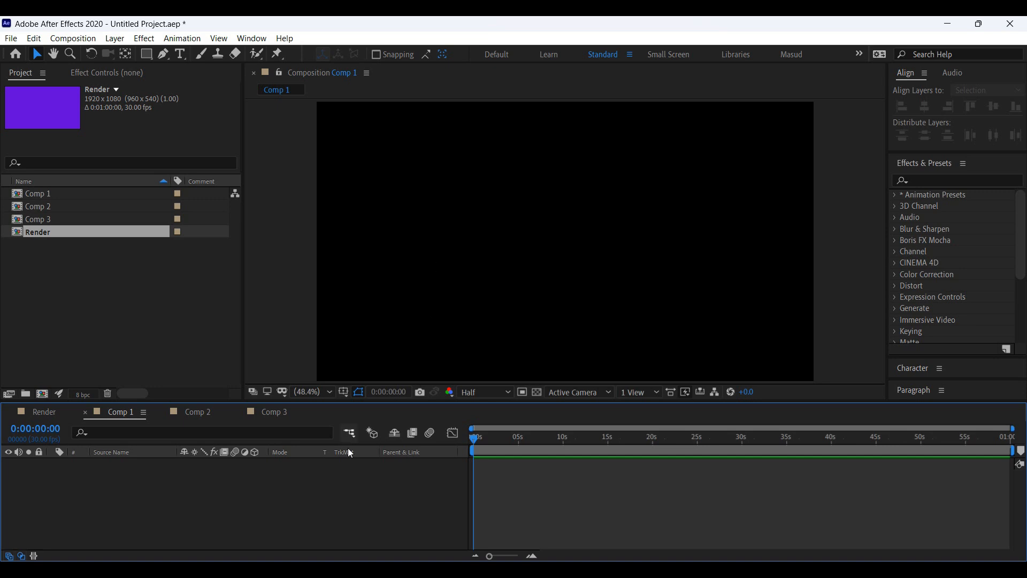
right_click(279, 481)
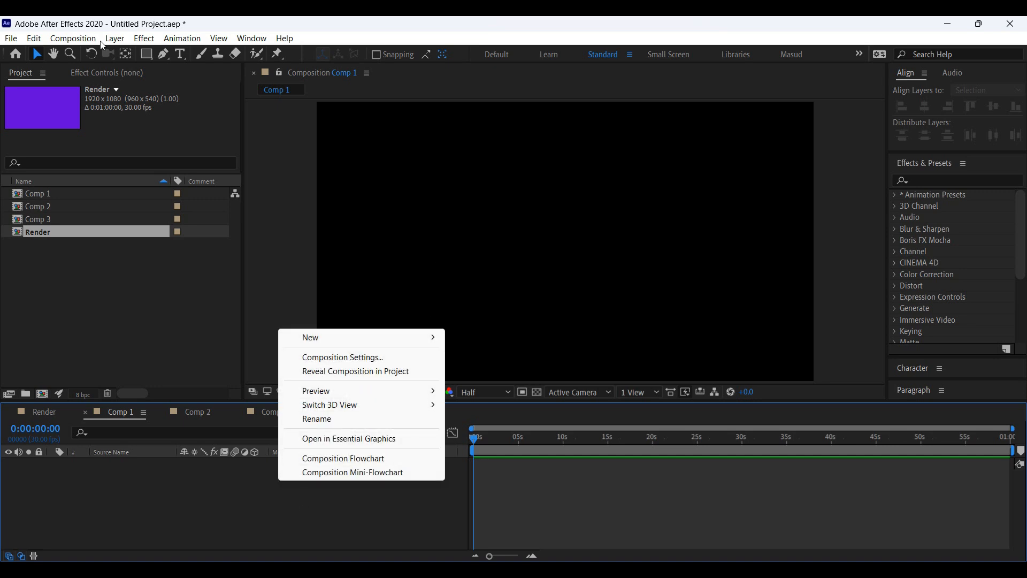
left_click(73, 38)
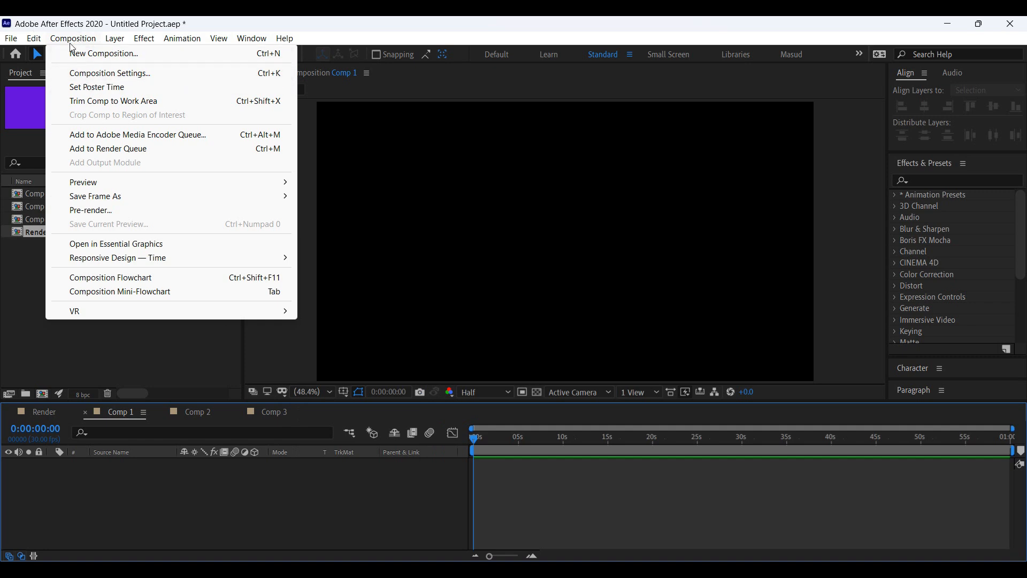
left_click(102, 78)
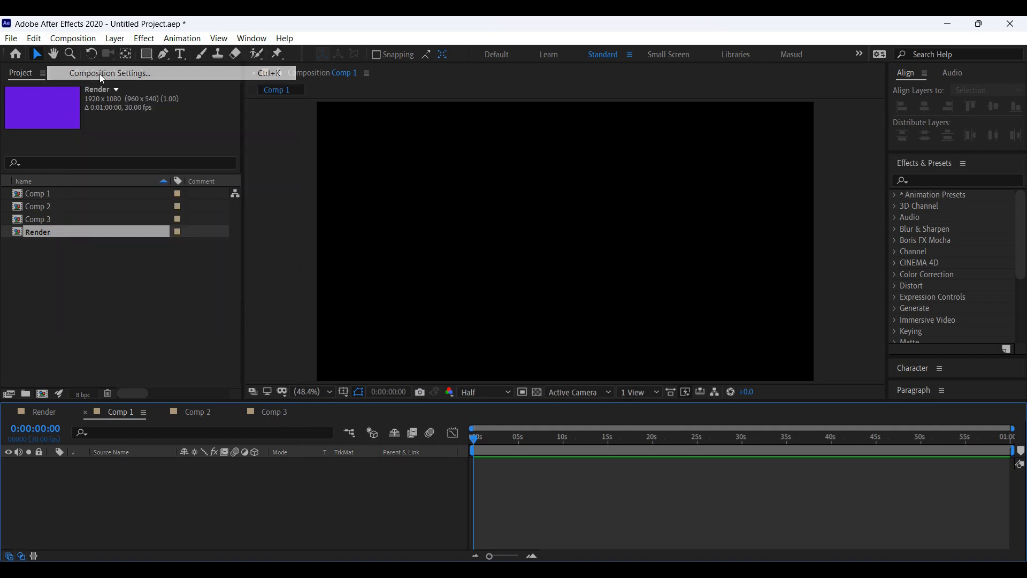
left_click_drag(441, 196, 435, 115)
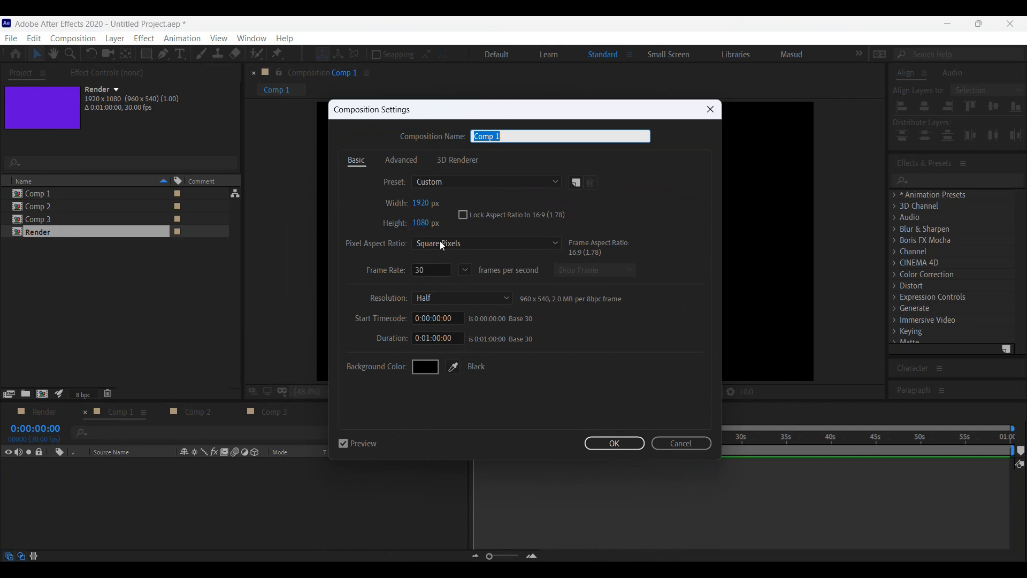
left_click(681, 443)
Step: Try a size of 500 by 500 px for a new solid layer in Comp 1
right_click(319, 496)
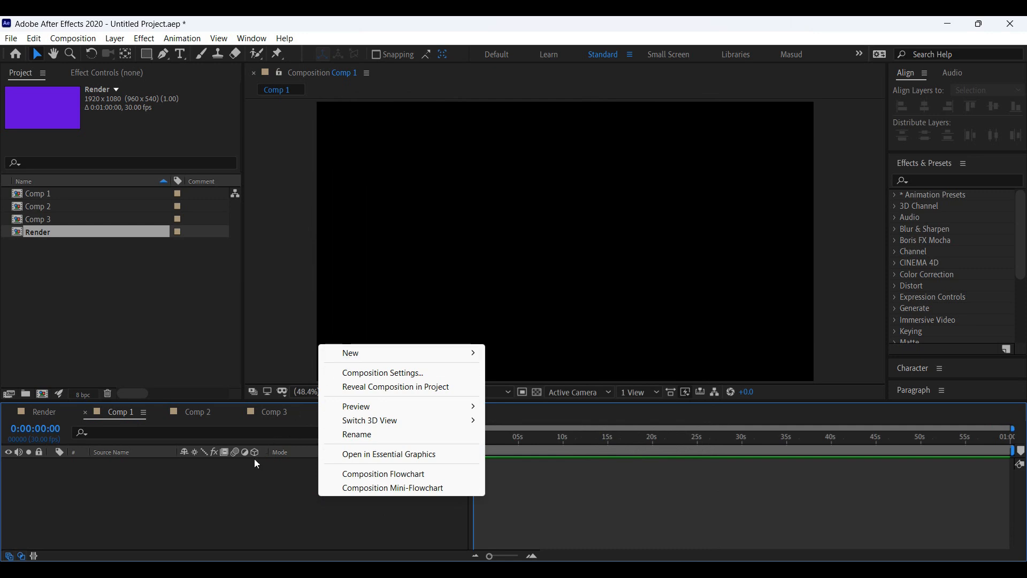
right_click(240, 474)
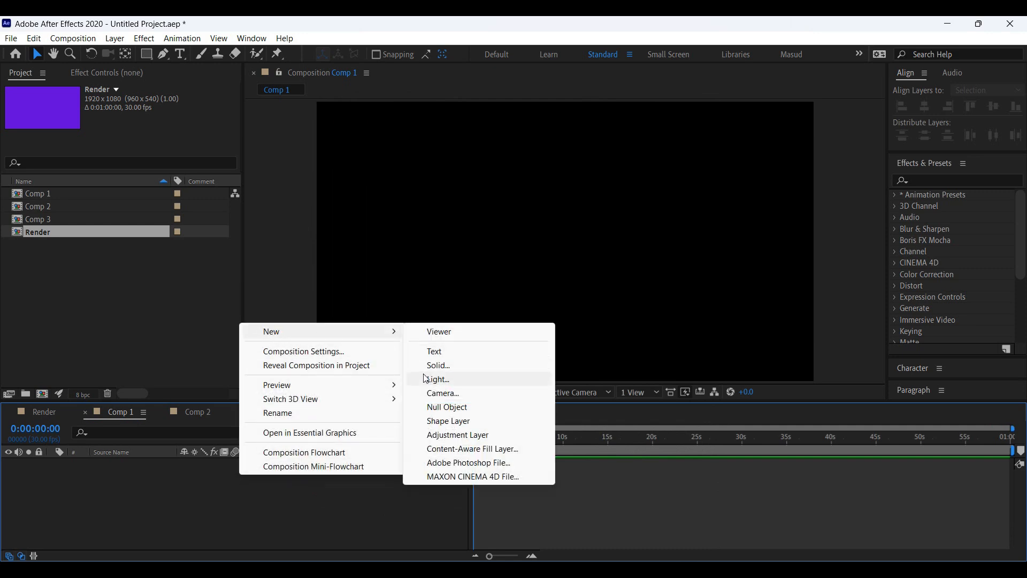
left_click(442, 364)
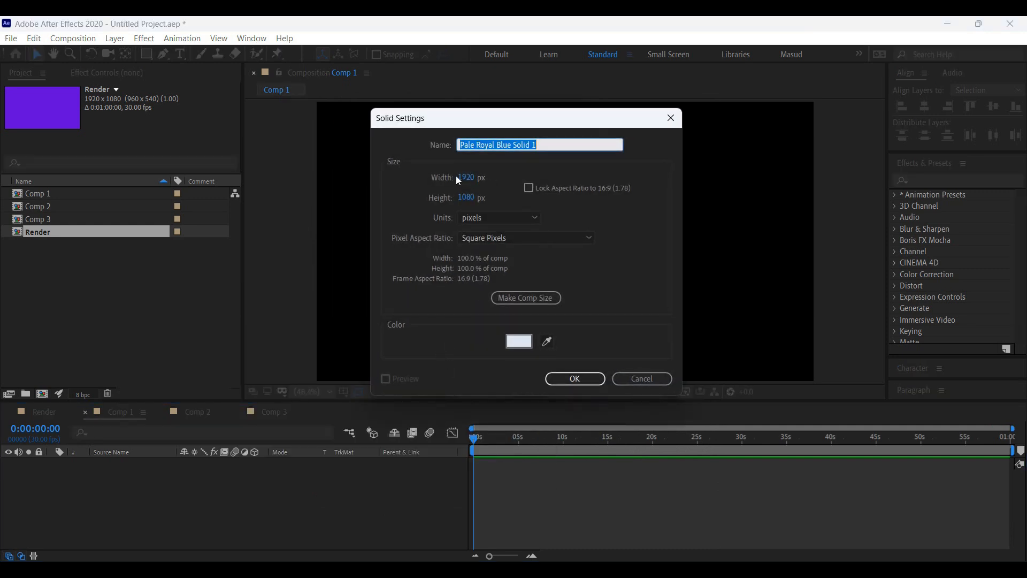
left_click(470, 178)
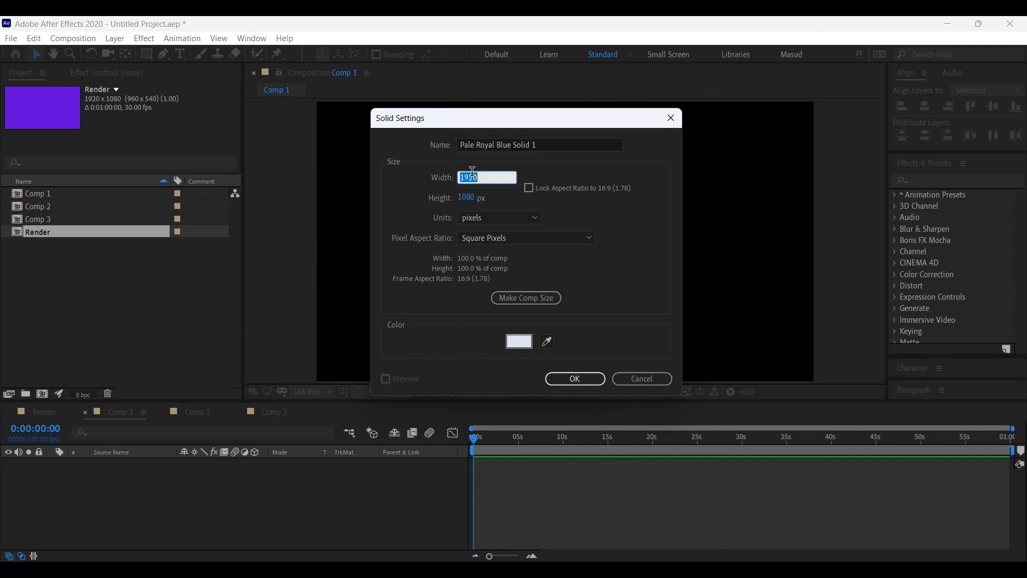
type("500")
left_click(469, 203)
type("1000")
key("BackSpace")
key("BackSpace")
key("BackSpace")
key("BackSpace")
type("500")
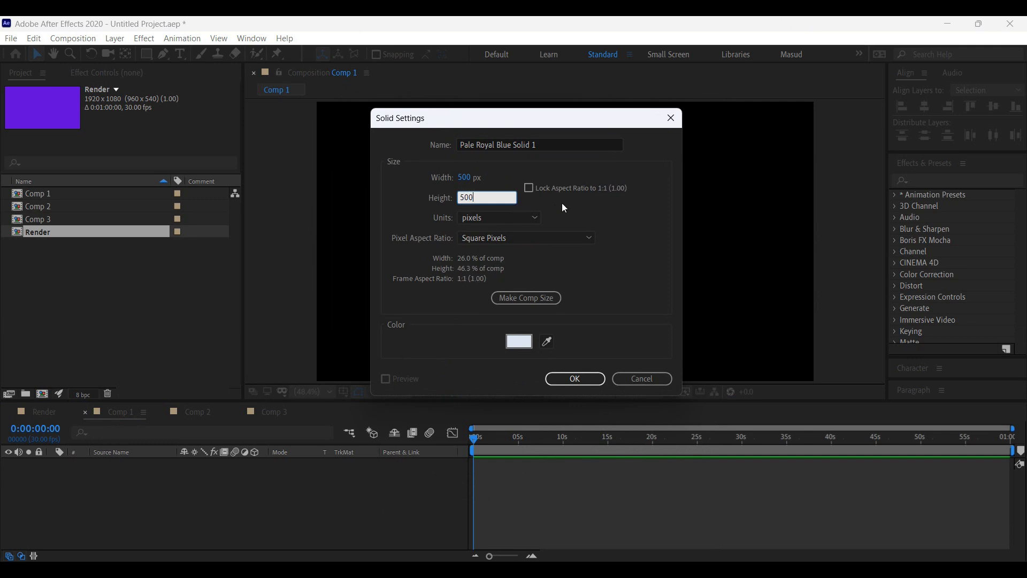
left_click_drag(495, 120, 378, 129)
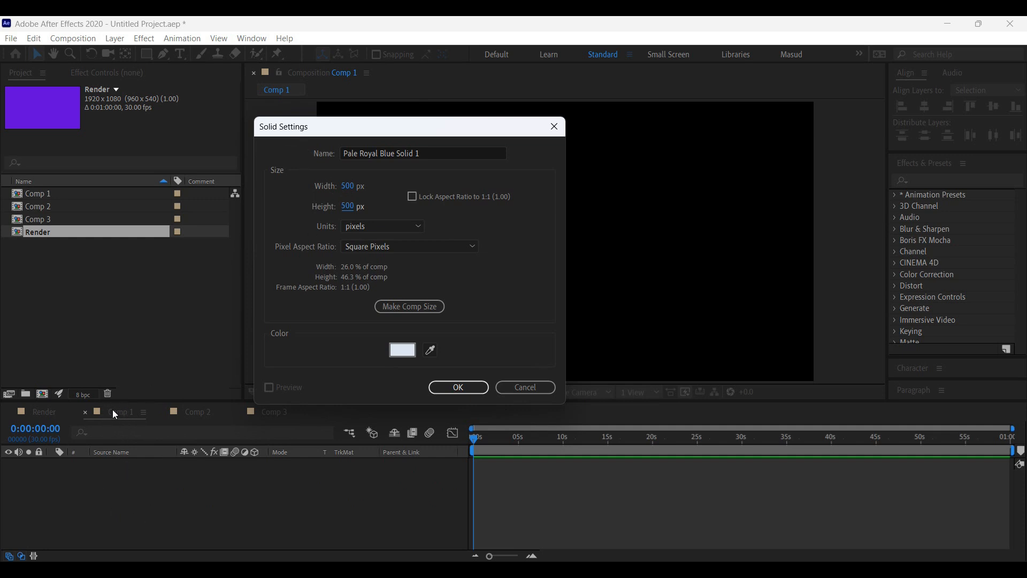
left_click_drag(339, 129, 372, 112)
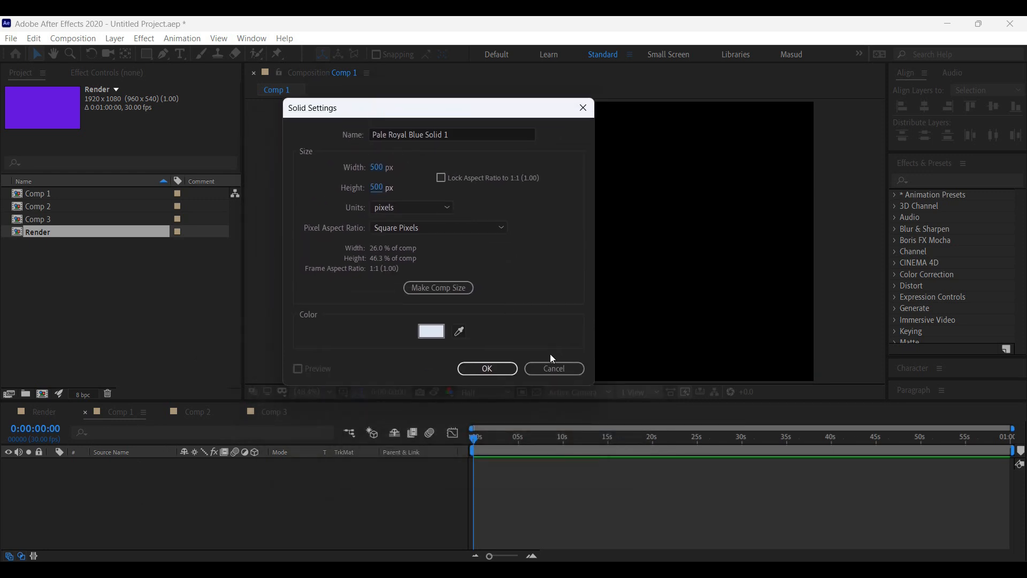
left_click(552, 367)
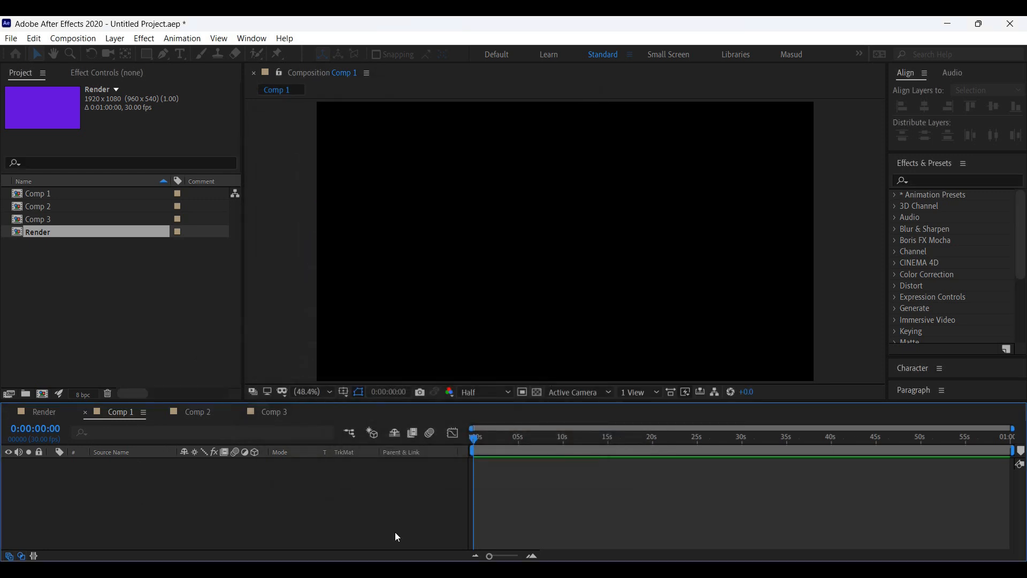
Step: Open the solid settings for a new solid layer in Comp 1
left_click(125, 411)
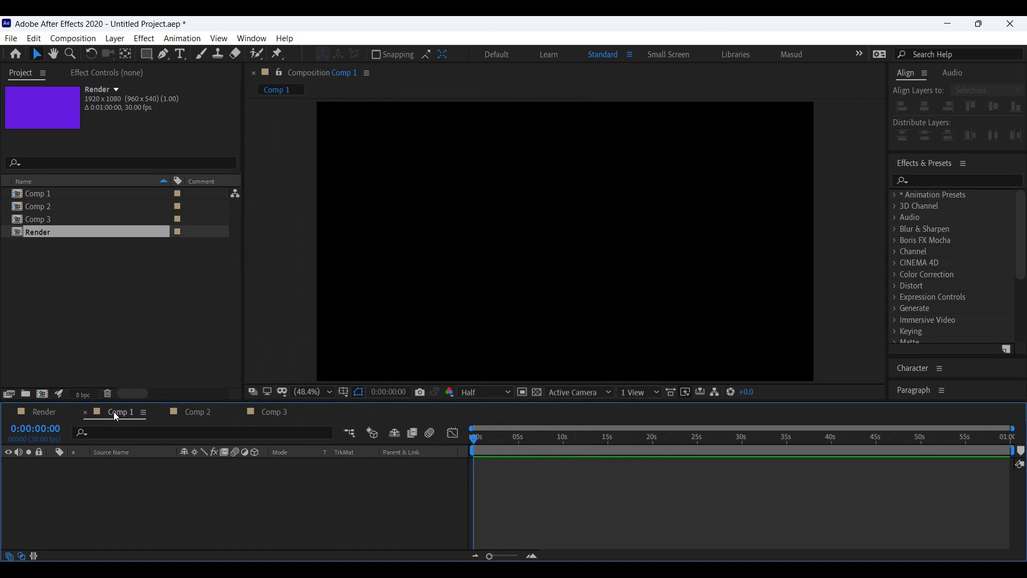
left_click(114, 412)
right_click(160, 495)
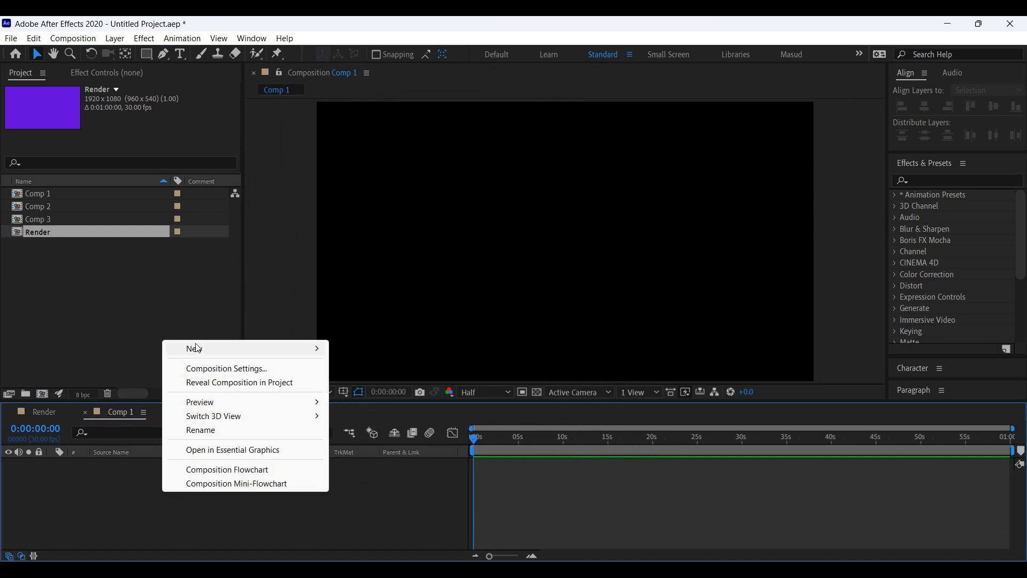
mouse_move(199, 355)
left_click(361, 382)
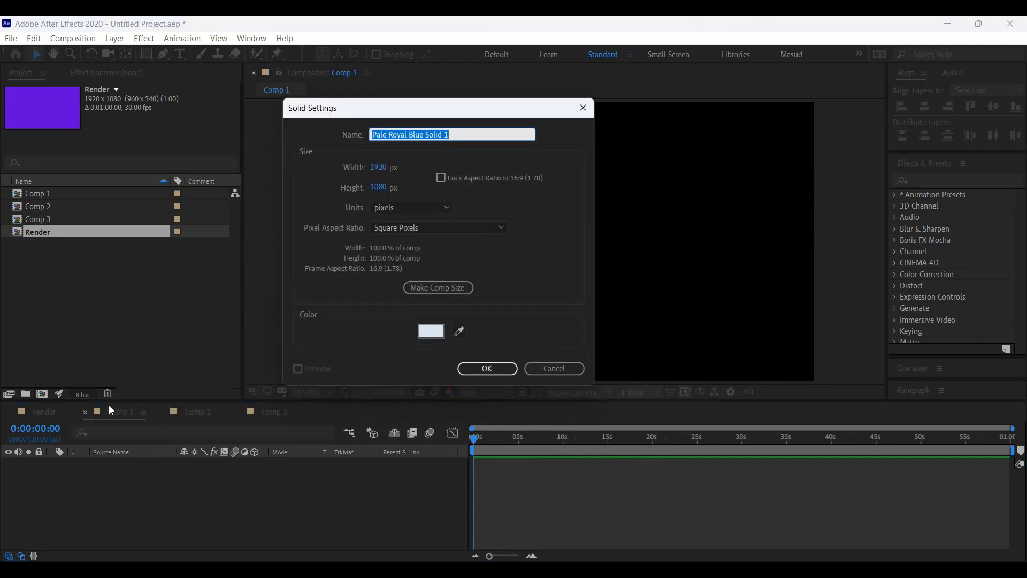
left_click_drag(411, 101, 433, 95)
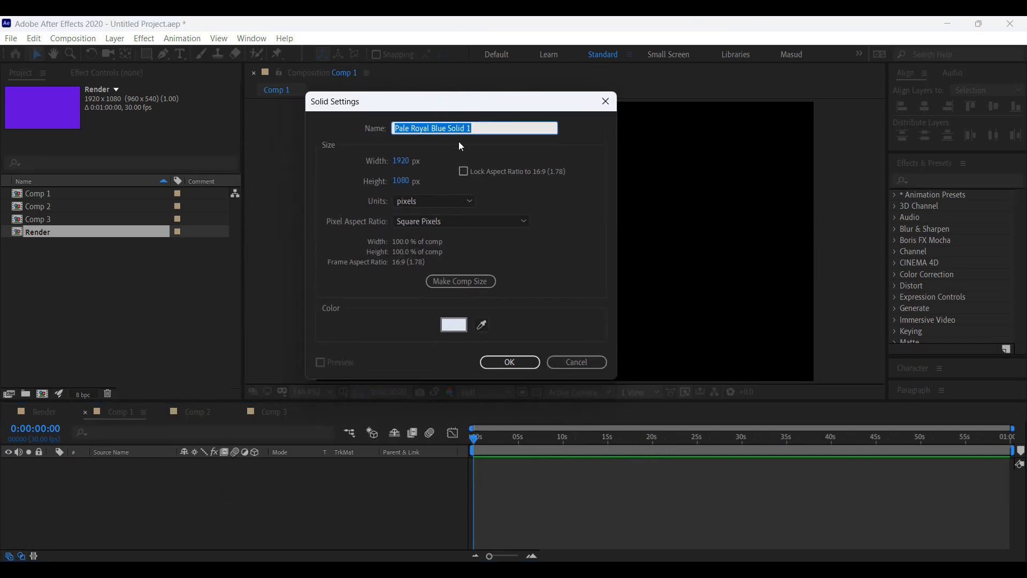
Step: Try a solid size of 500 by 200 px and reset it to the composition size
left_click(402, 161)
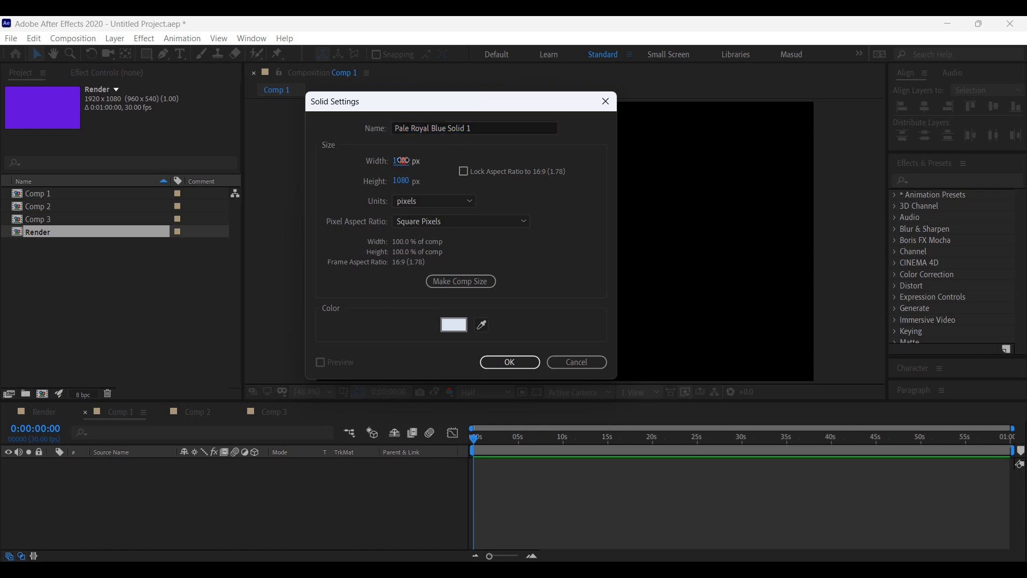
type("500")
left_click(402, 181)
type("200")
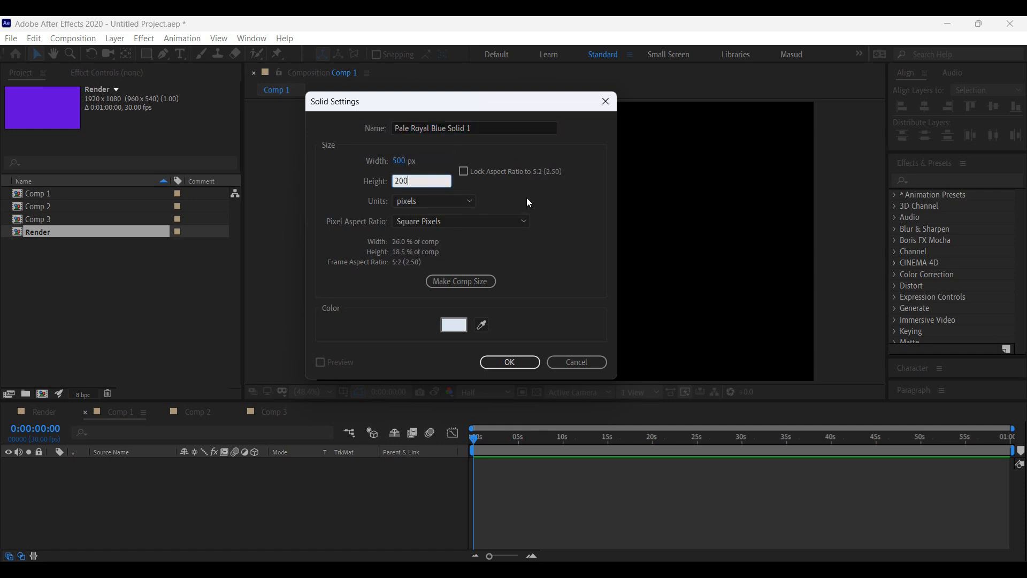
left_click(519, 202)
left_click_drag(457, 108, 466, 101)
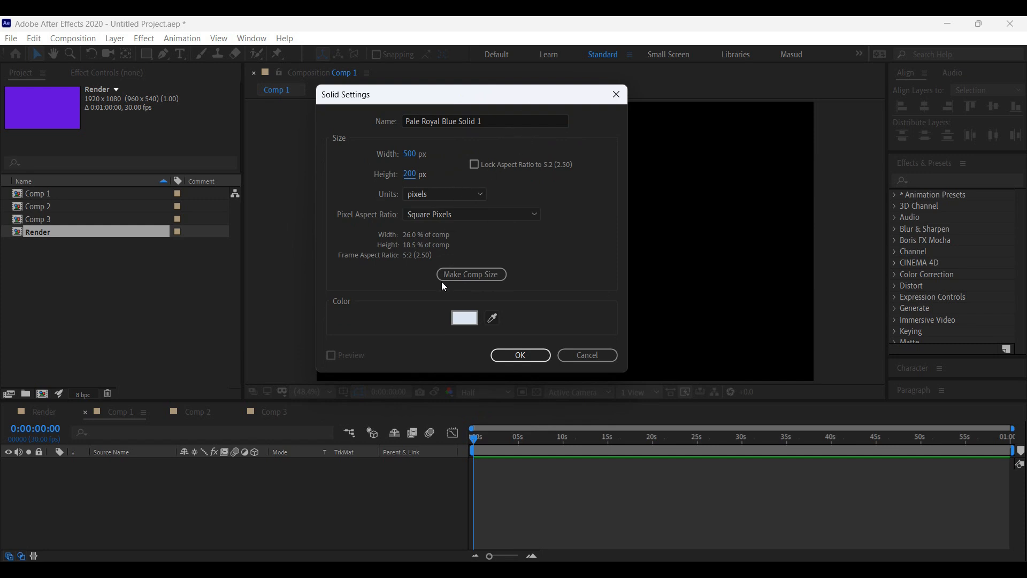
left_click(469, 275)
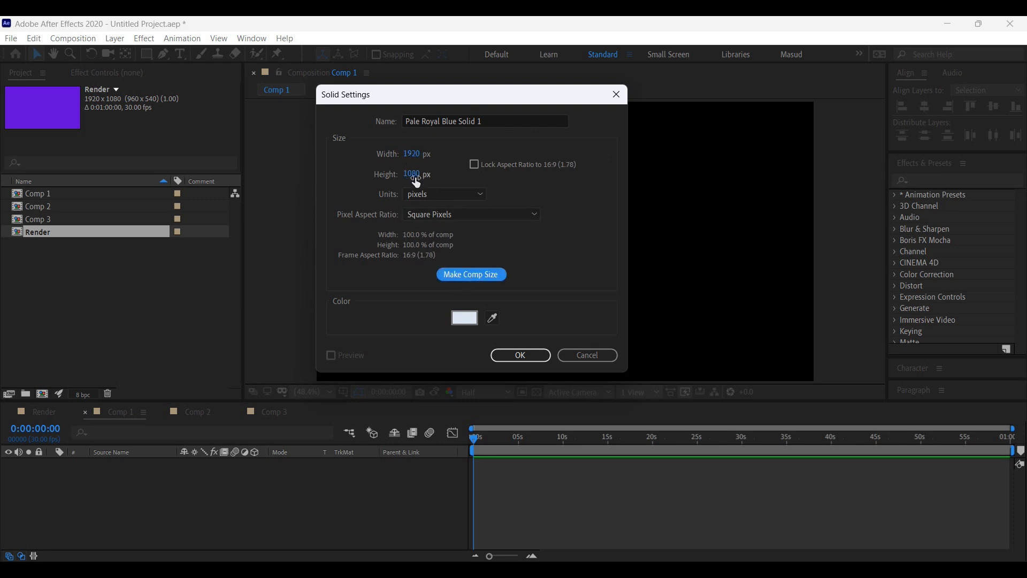
left_click_drag(419, 101, 455, 111)
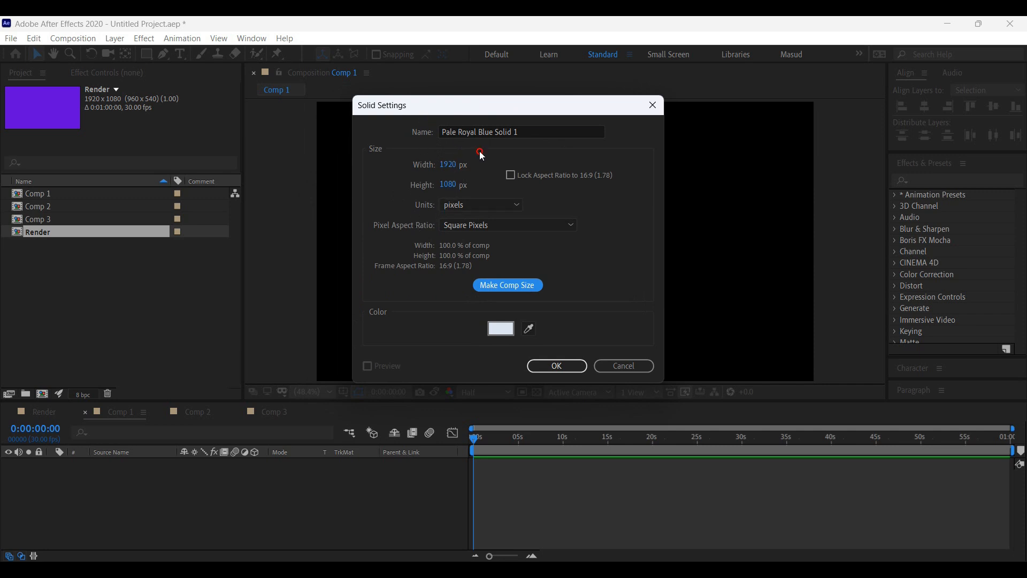
left_click_drag(488, 113, 608, 236)
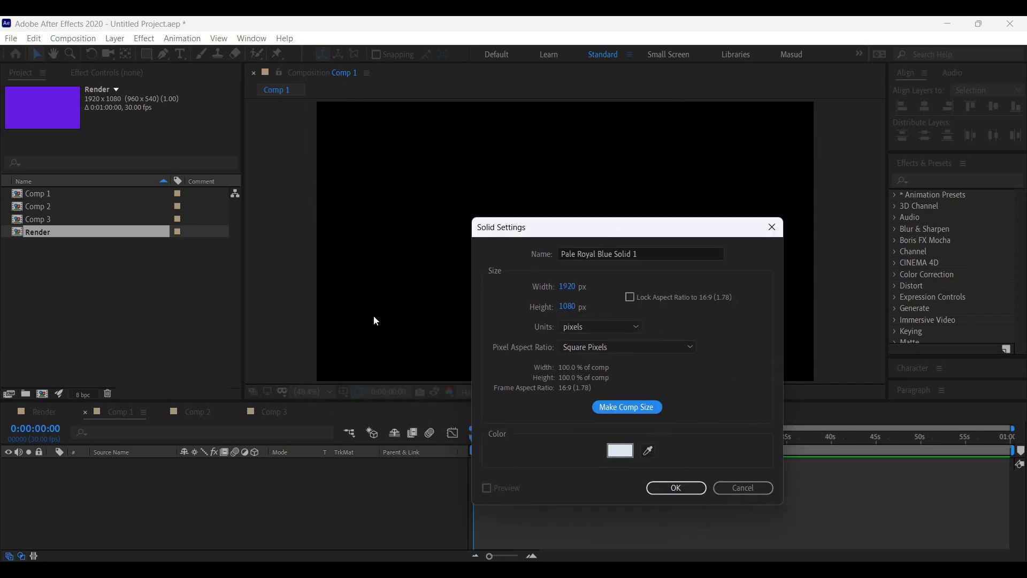
left_click(633, 407)
left_click_drag(561, 229, 568, 151)
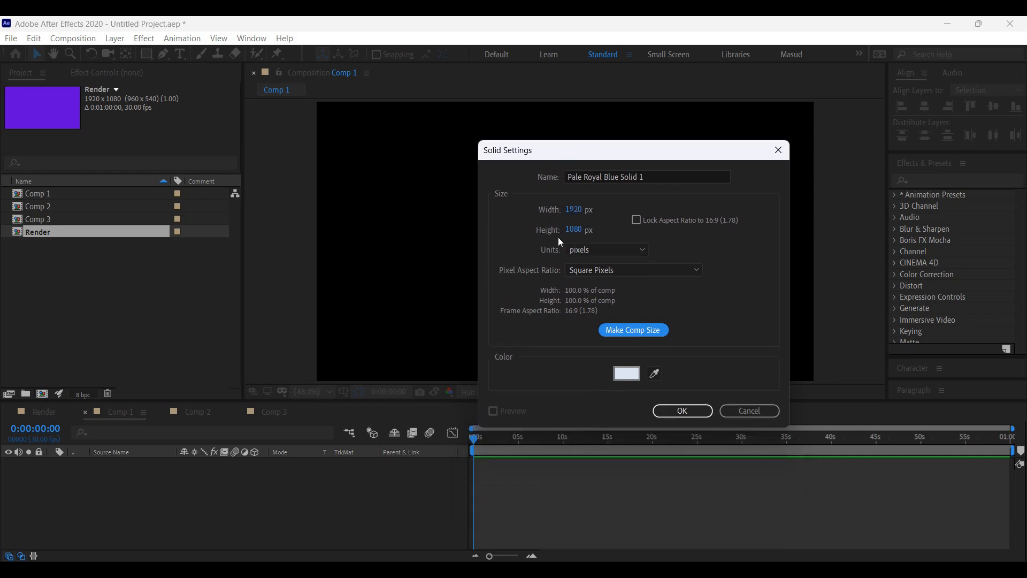
left_click(606, 251)
left_click(606, 251)
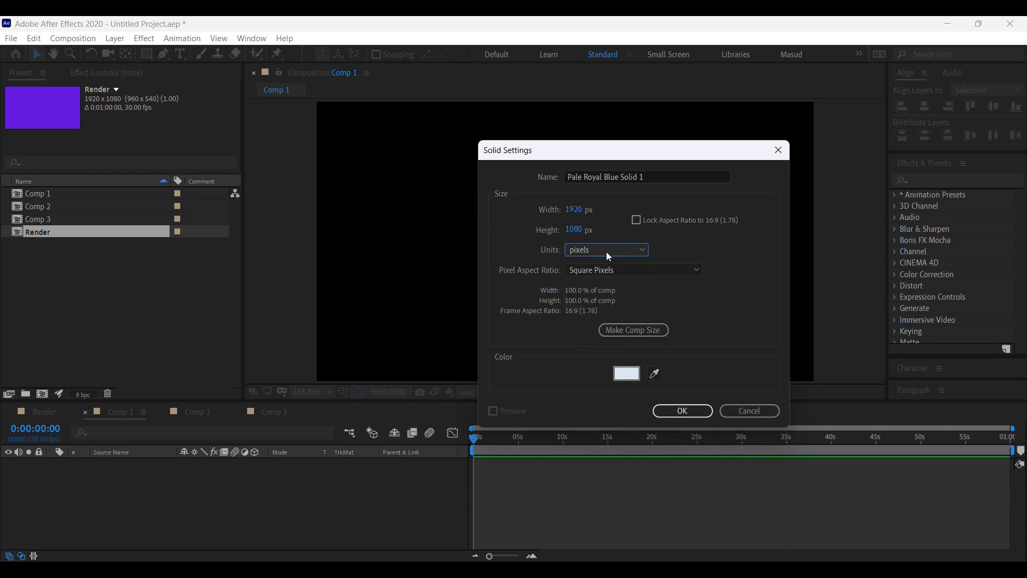
left_click_drag(627, 154, 600, 80)
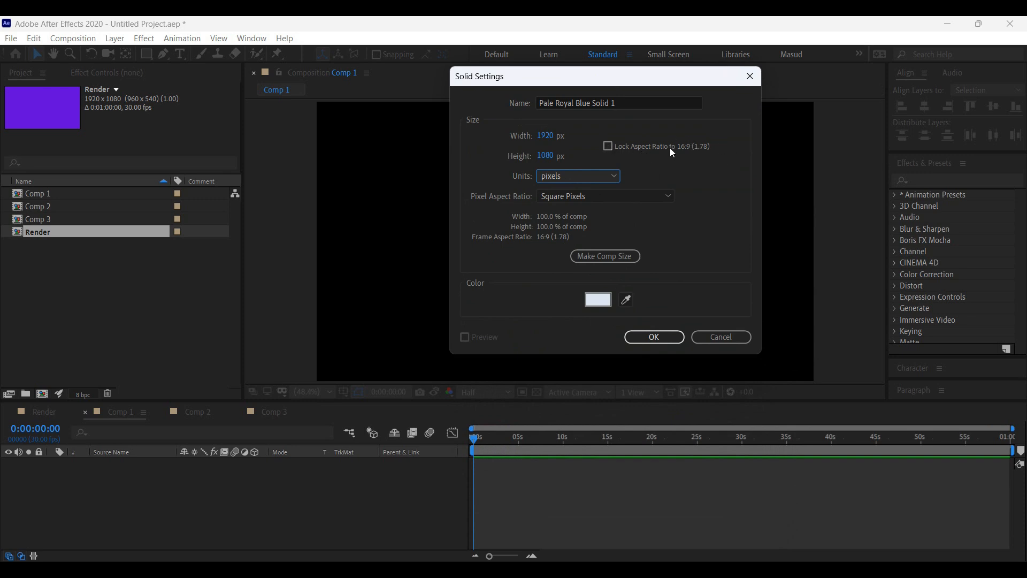
Step: Lock the solid's aspect ratio to 16:9, try scaling its width and height, and reset it to the composition size
left_click(611, 144)
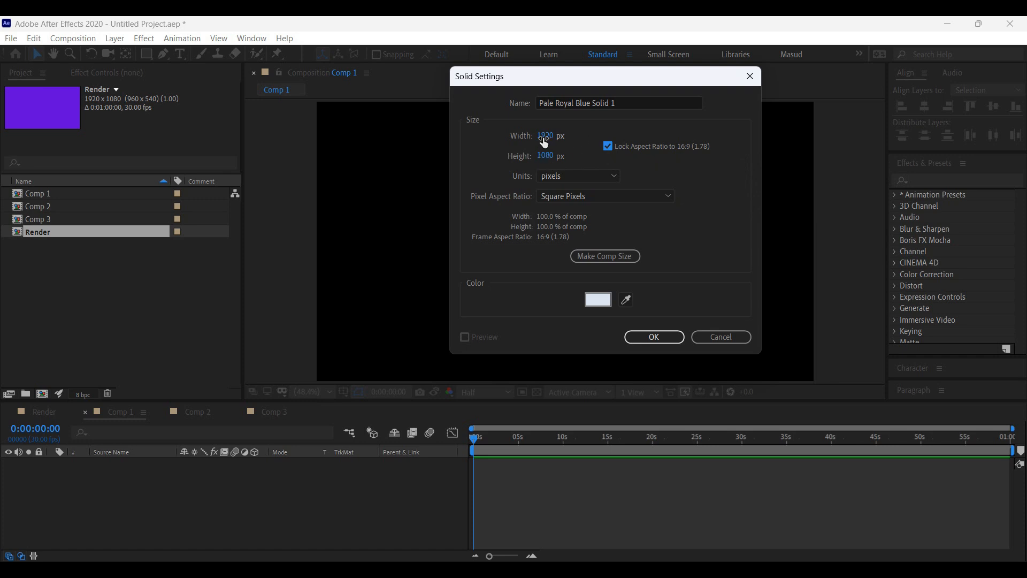
left_click_drag(544, 136, 622, 135)
left_click_drag(541, 156, 479, 155)
left_click(607, 257)
Step: Unlock the solid's aspect ratio, try a width of 2107 px, and return the solid to the composition size
left_click(600, 147)
left_click_drag(546, 136, 583, 138)
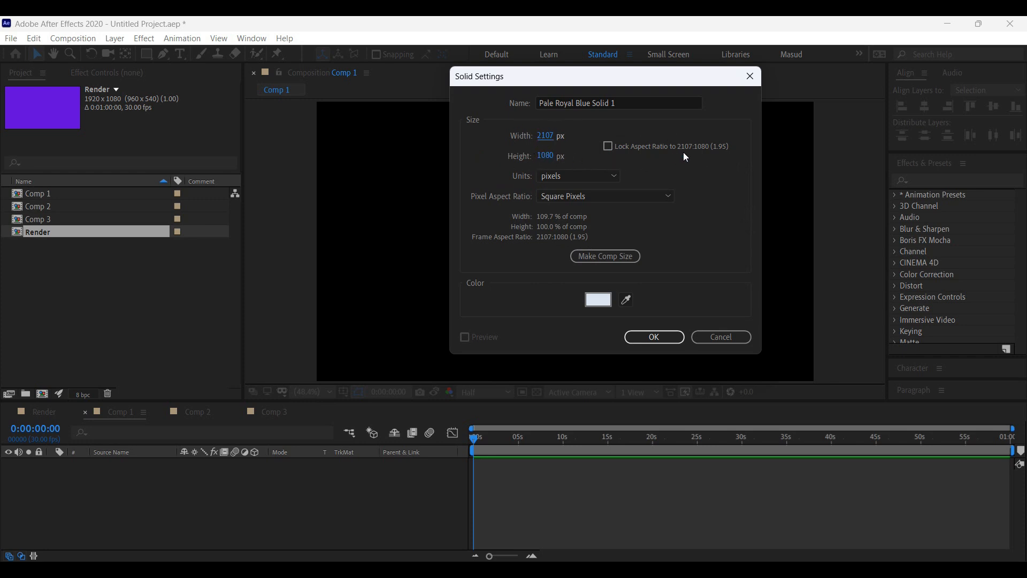
left_click(615, 255)
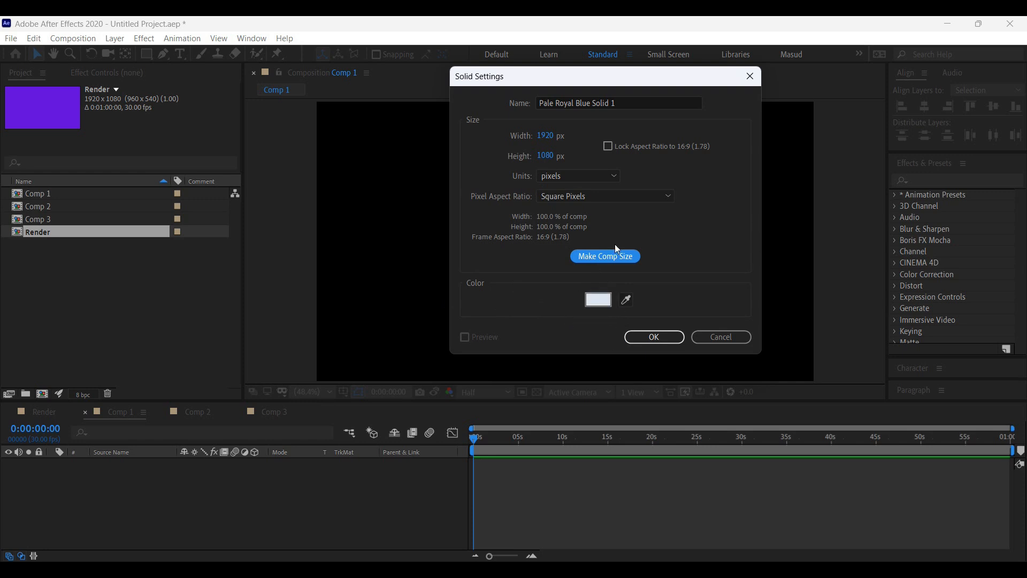
left_click_drag(591, 70, 597, 74)
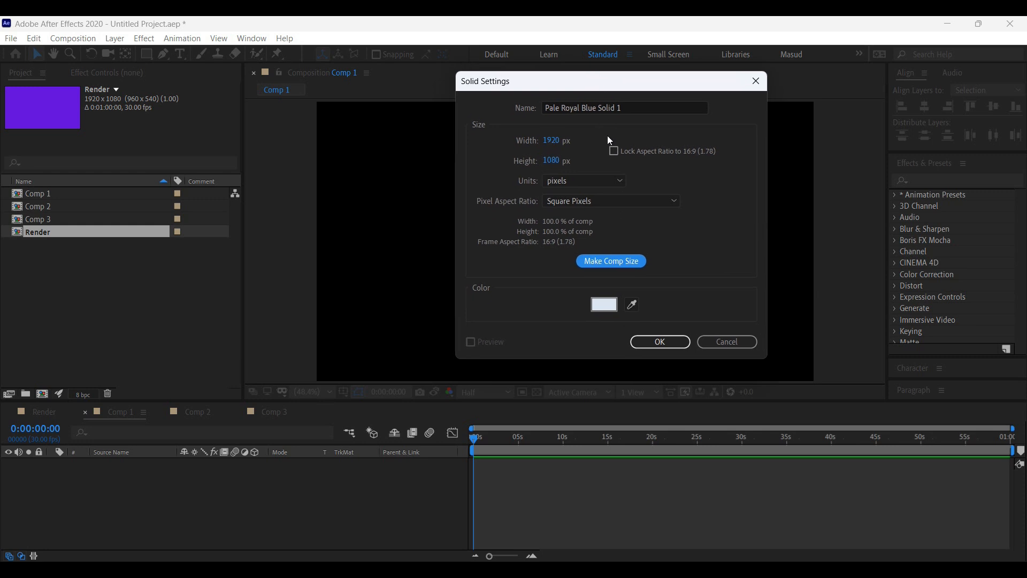
Step: Set the solid's color to a light blue, about #BBDDFF
left_click(601, 306)
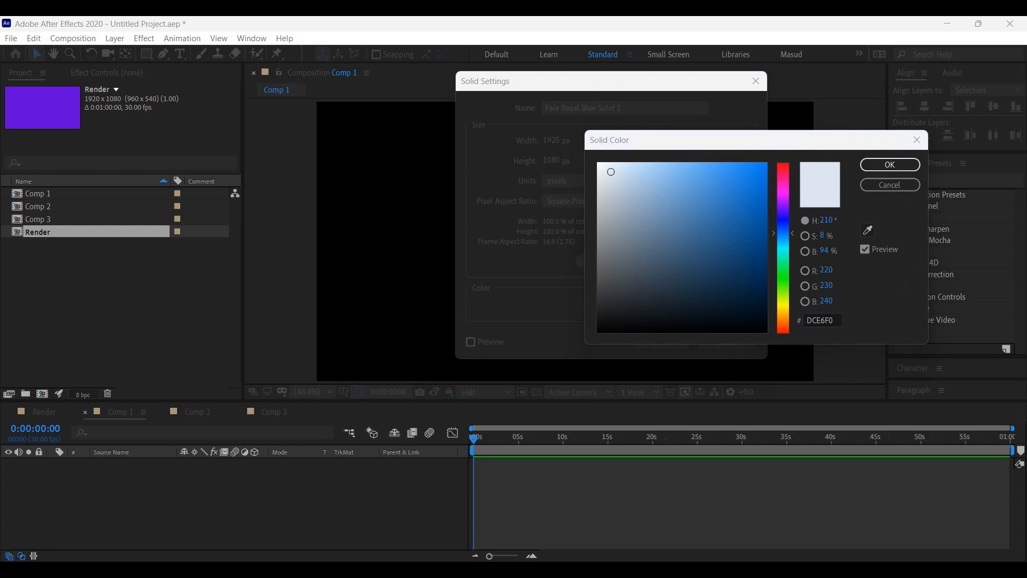
key("Return")
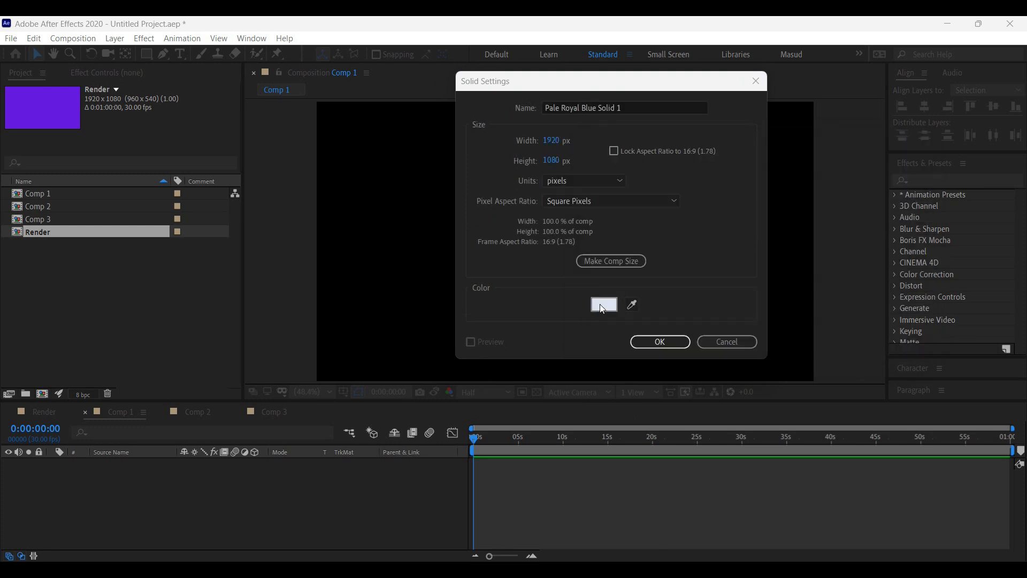
left_click(603, 308)
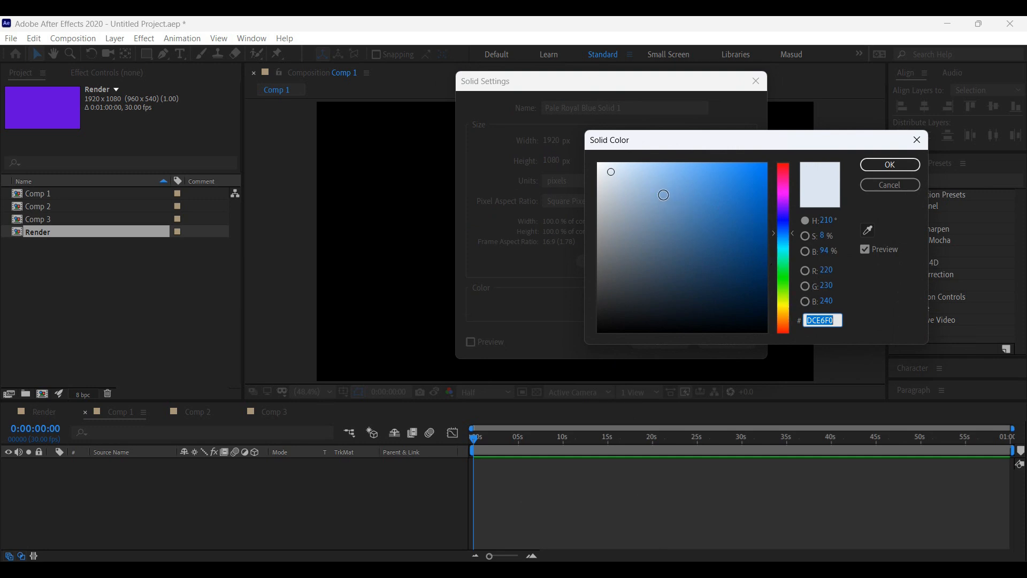
left_click_drag(657, 167, 642, 147)
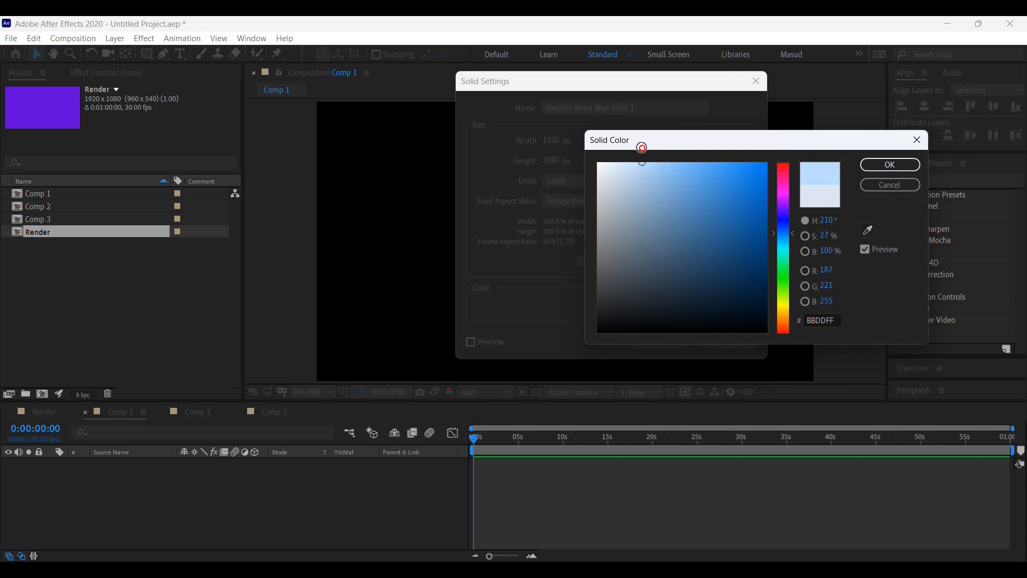
left_click(640, 160)
left_click(639, 162)
left_click(889, 170)
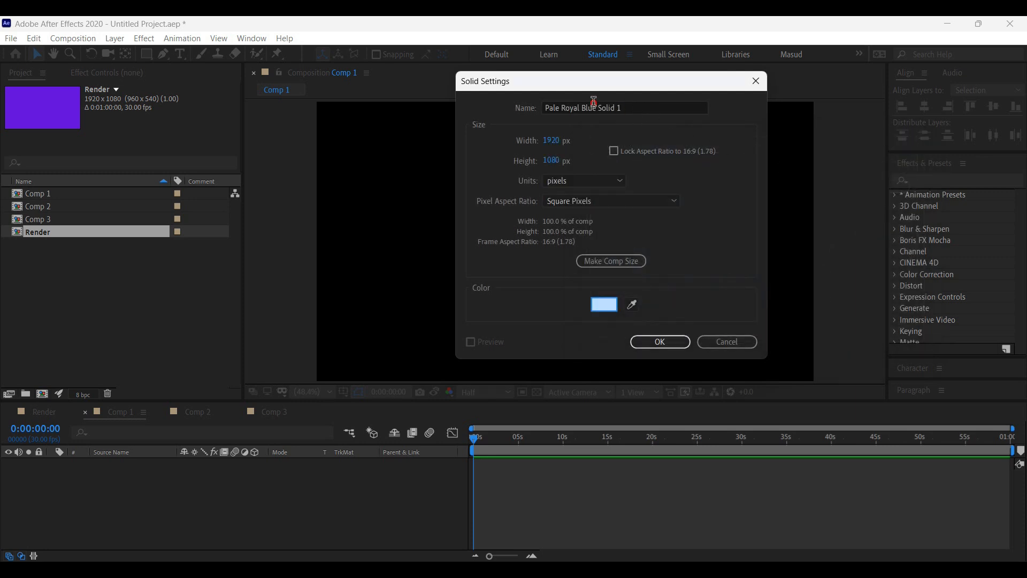
Step: Name the solid BG and create it in Comp 1
left_click(629, 105)
double_click(629, 106)
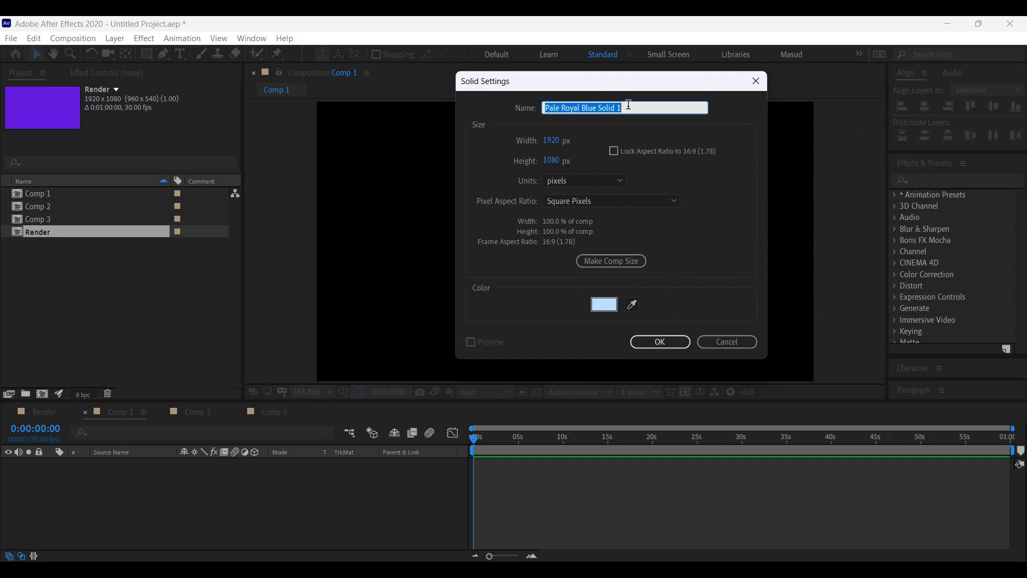
type("BG")
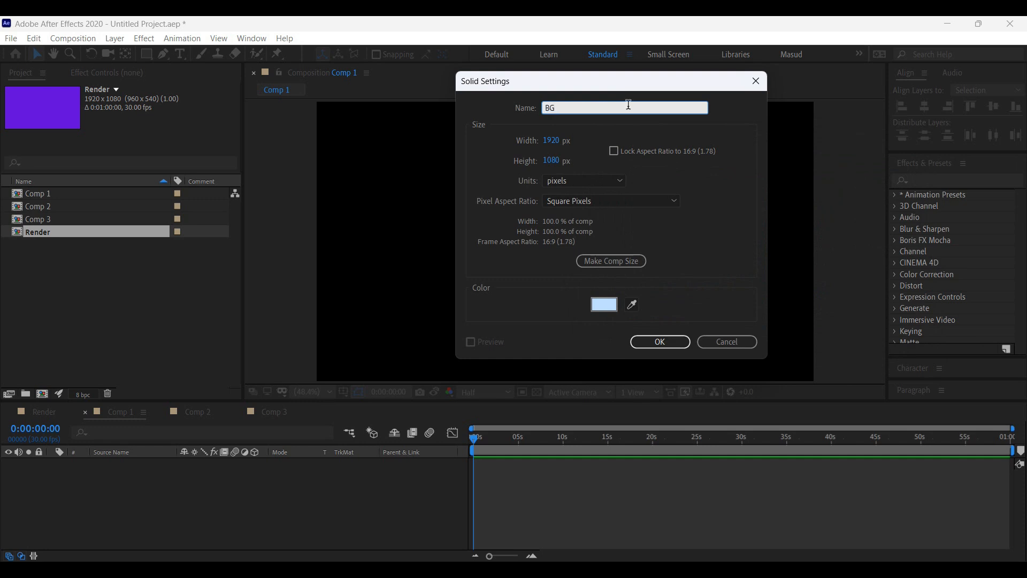
left_click(656, 347)
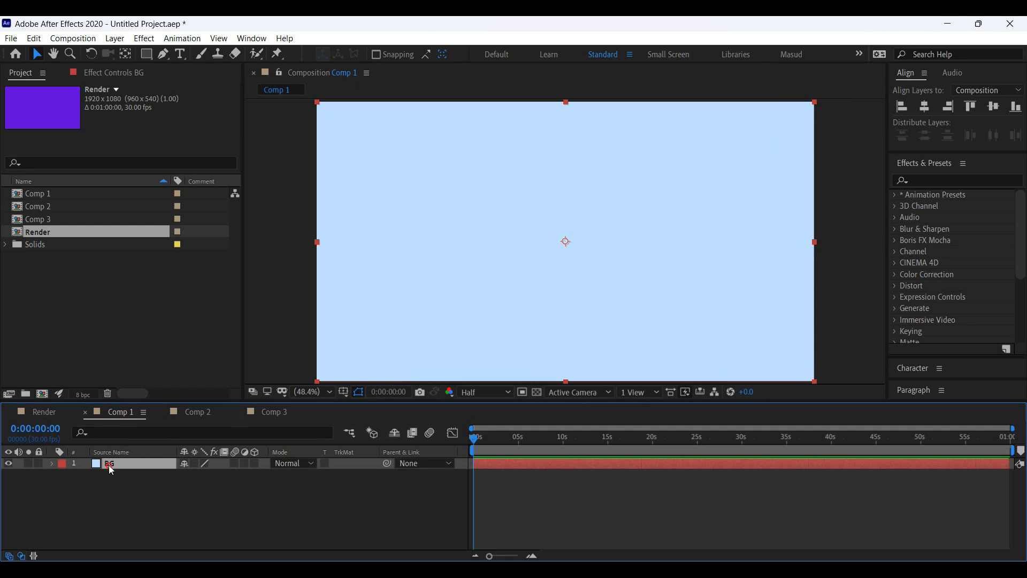
Step: Toggle the BG layer's visibility off and back on to compare the composition with and without it
left_click(8, 463)
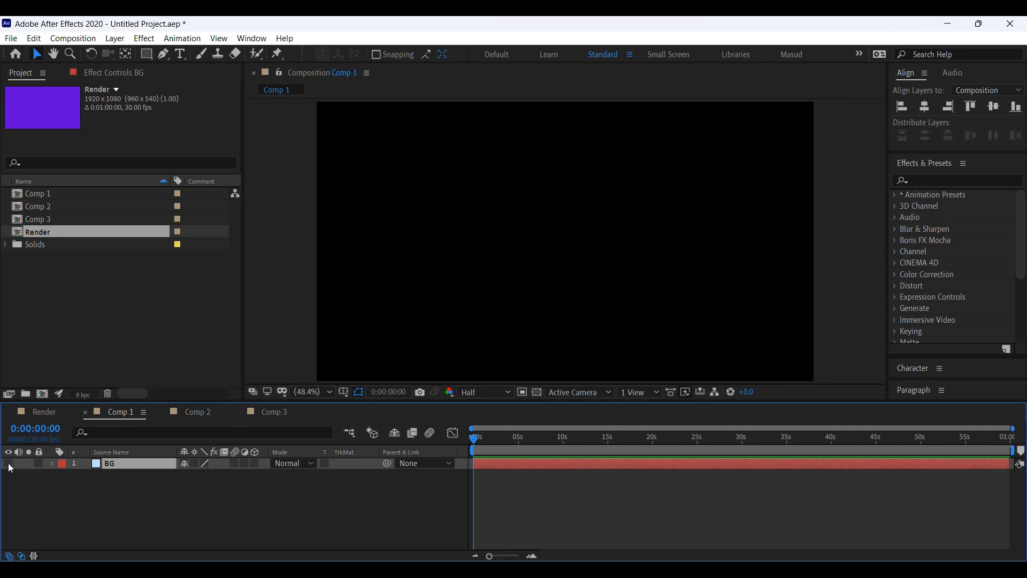
left_click(9, 463)
left_click(9, 463)
left_click(9, 464)
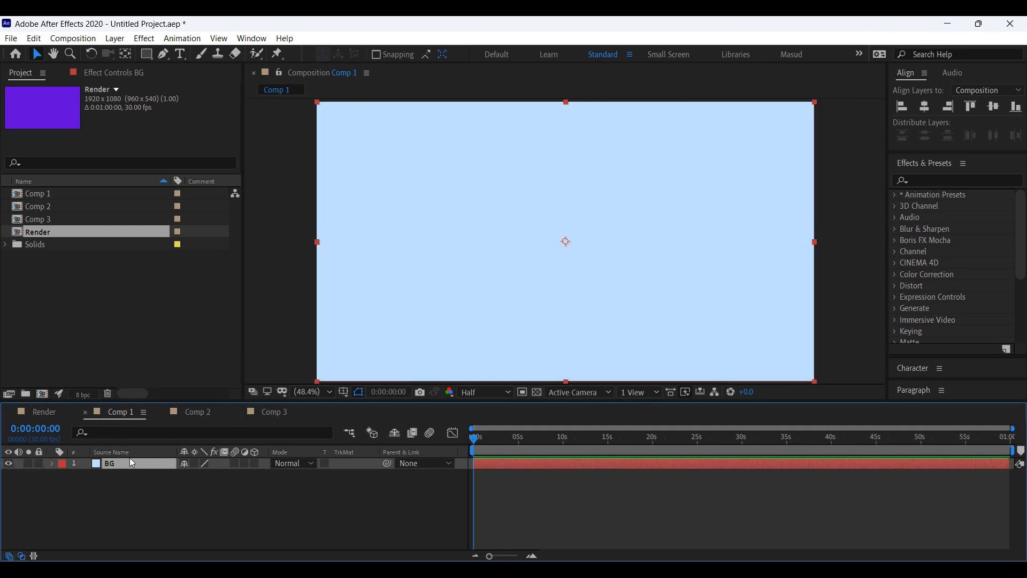
Step: Lock the BG layer and test in the composition view that it cannot be selected
left_click(38, 463)
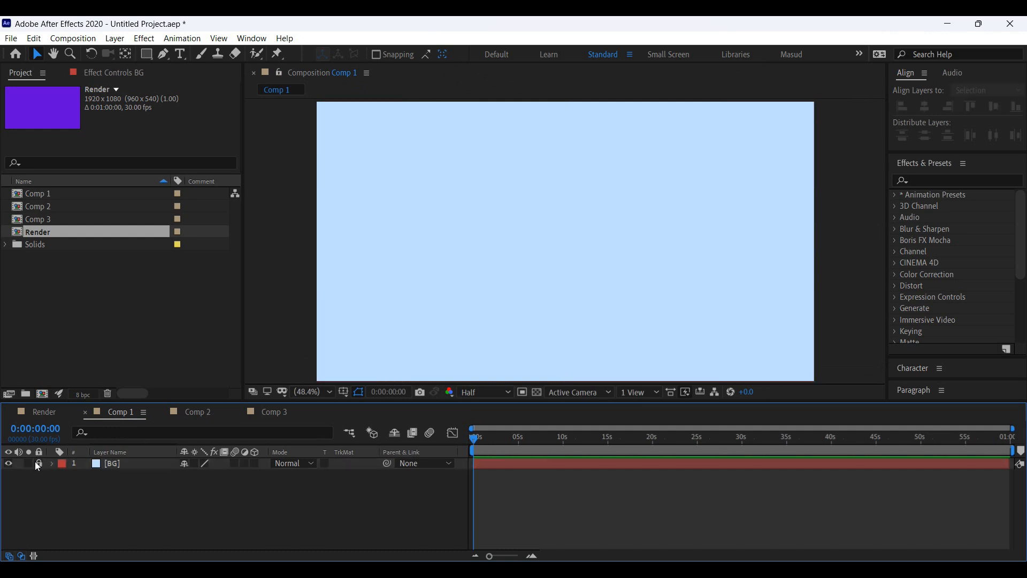
left_click_drag(433, 157, 552, 275)
left_click(514, 215)
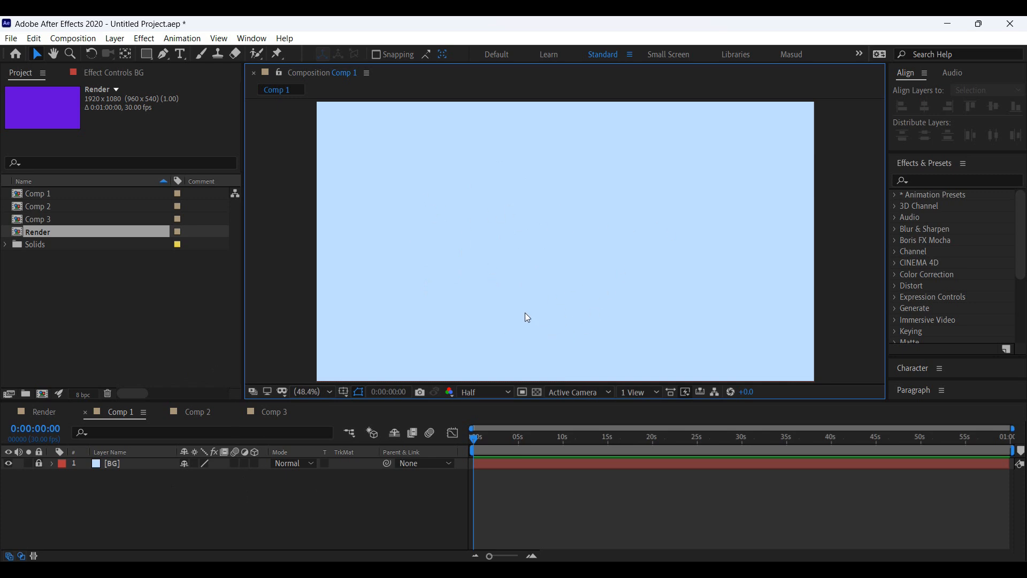
Step: Create a text layer reading "Welcome to" in the upper part of Comp 1
left_click(179, 55)
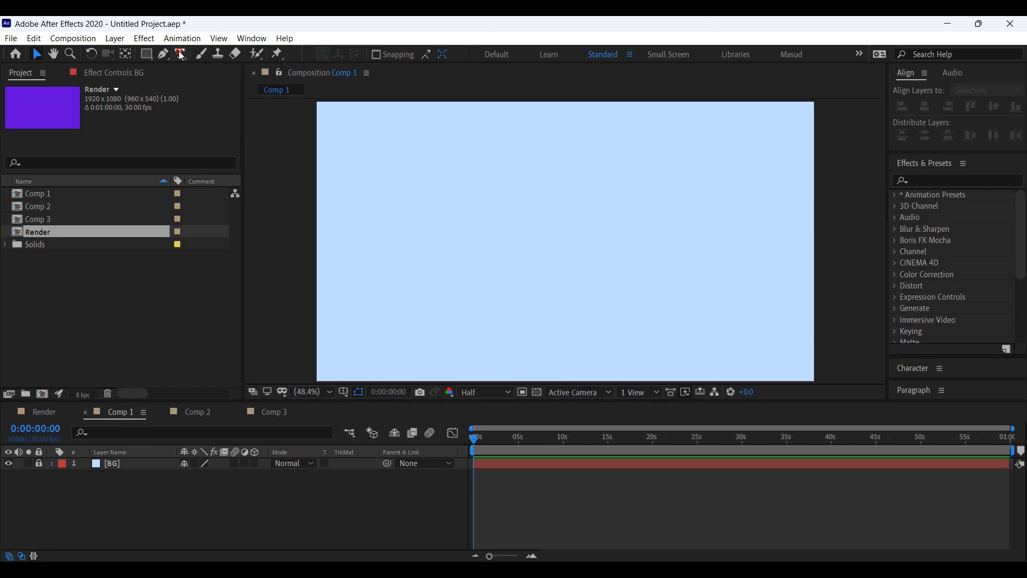
left_click(427, 197)
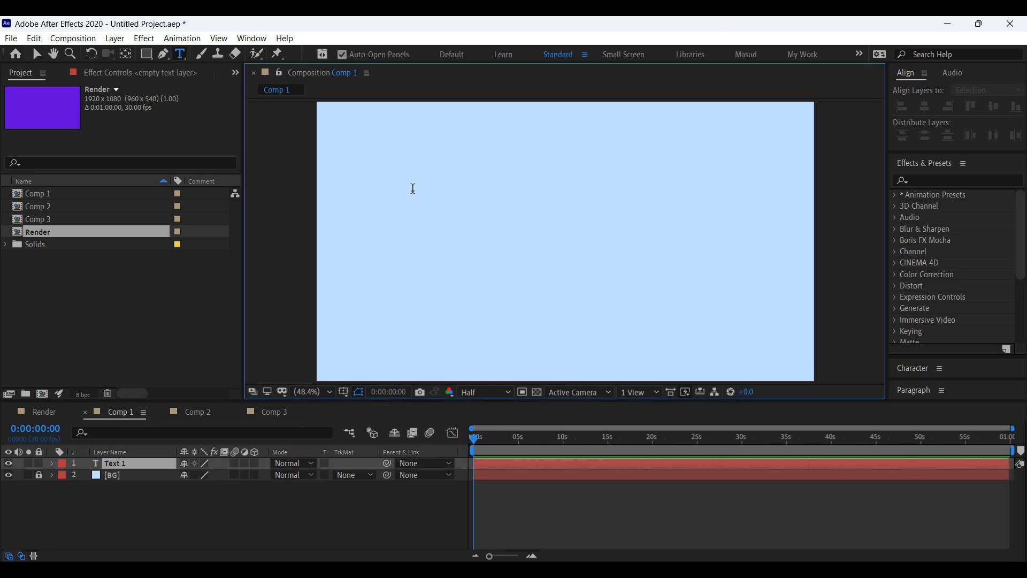
type("W")
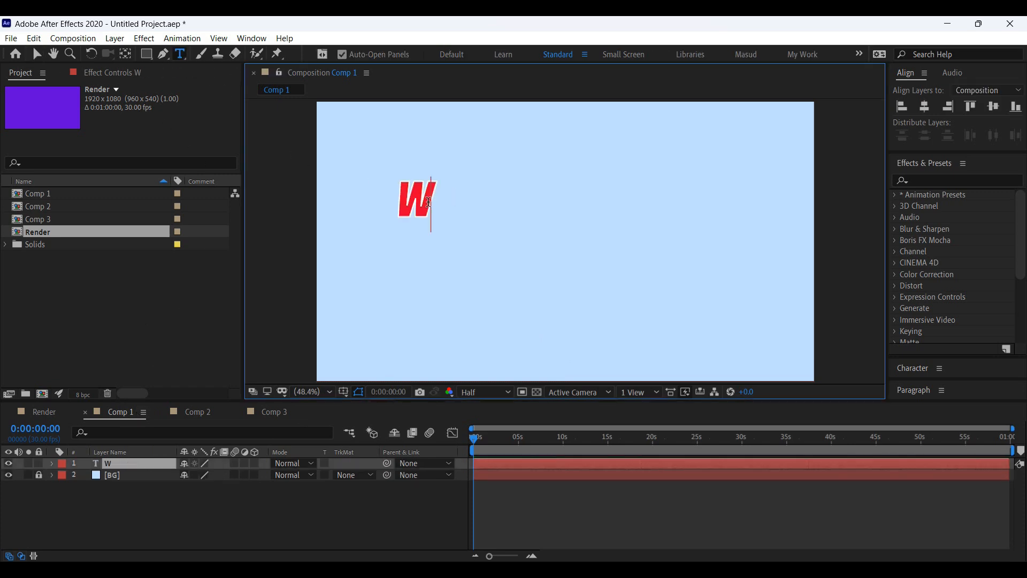
type("el")
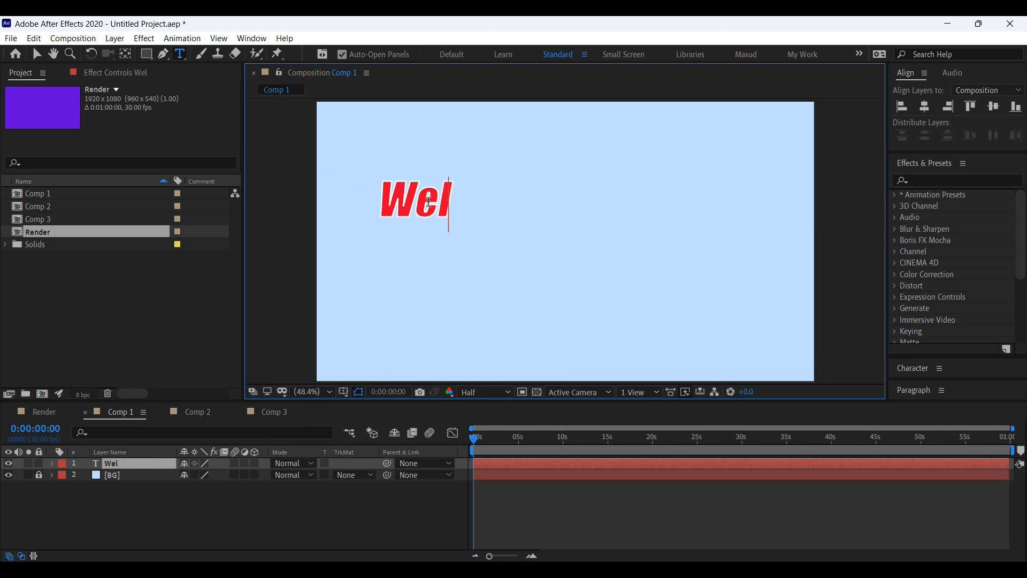
type("come to")
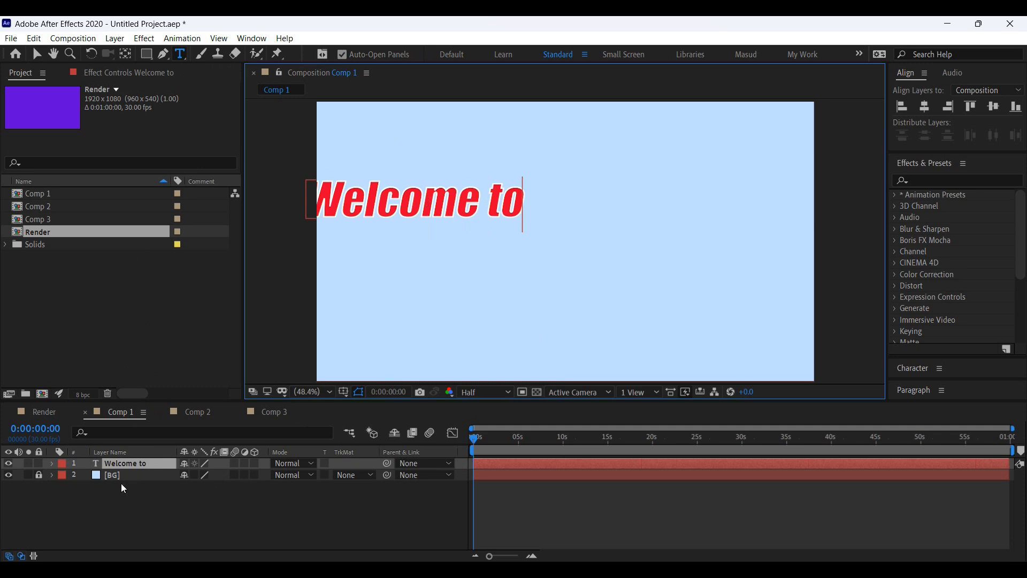
Step: Move the "Welcome to" text horizontally so it sits roughly centered in the upper half of the composition
left_click(123, 464)
left_click(41, 58)
left_click_drag(374, 206, 506, 204)
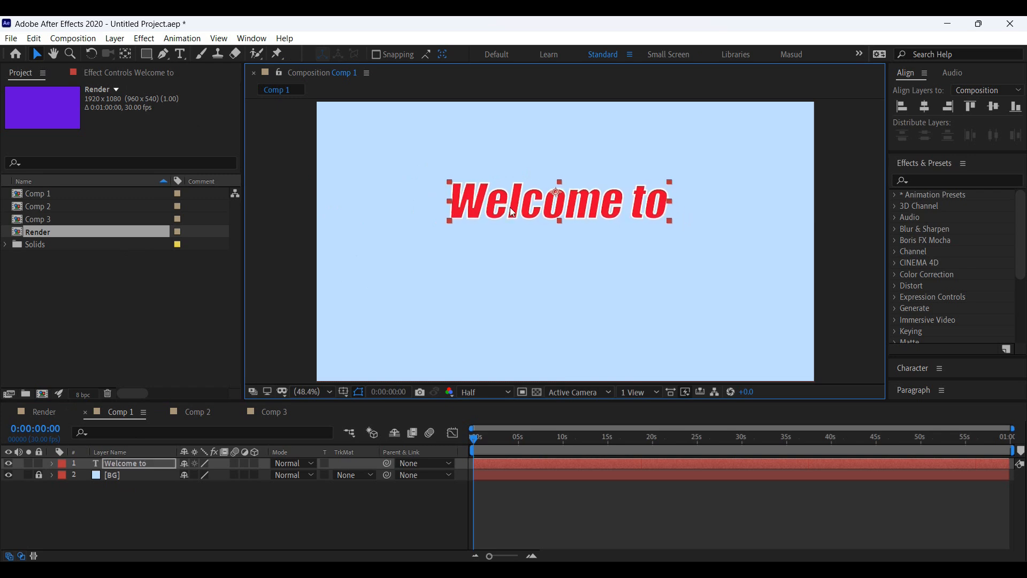
Step: Duplicate the "Welcome to" layer, place the copy just below the original and change its text to "Animation World"
left_click(126, 463)
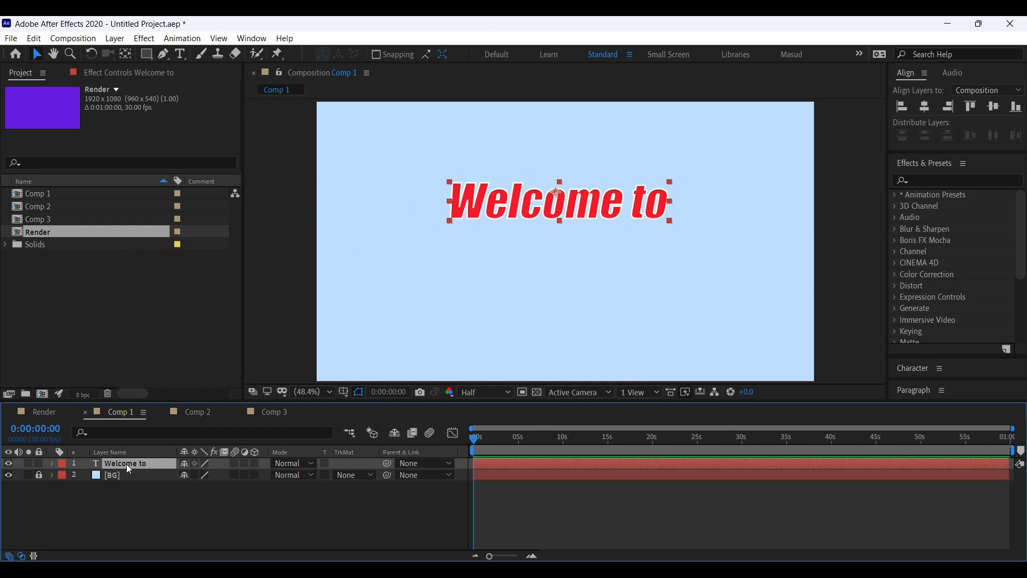
key("ctrl+d")
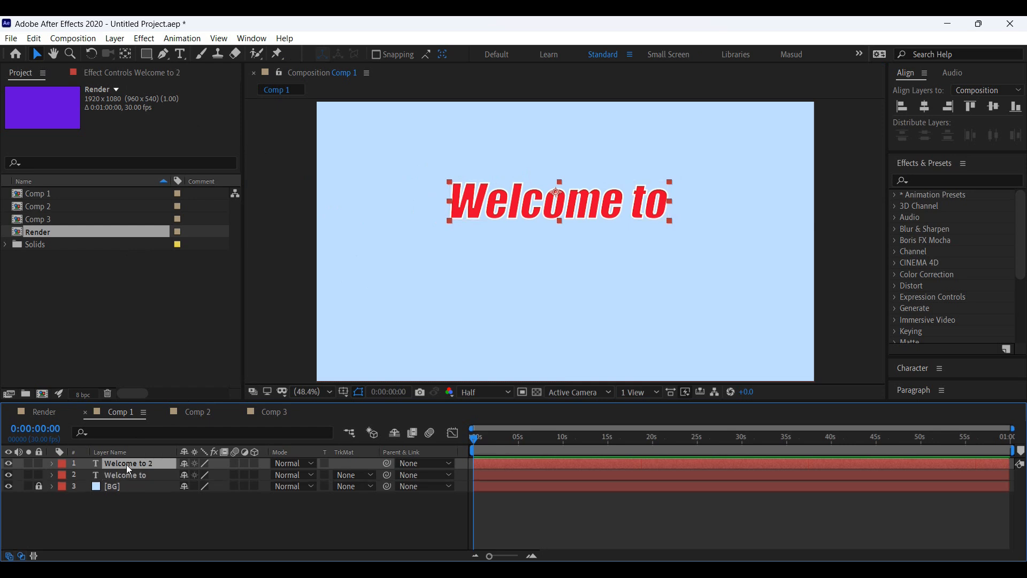
left_click_drag(485, 203, 485, 263)
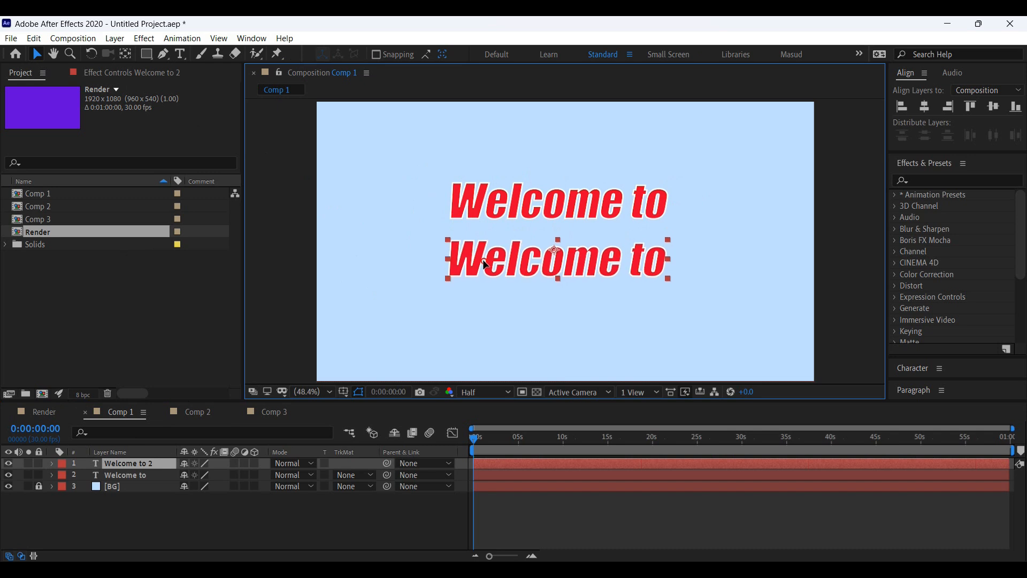
double_click(500, 258)
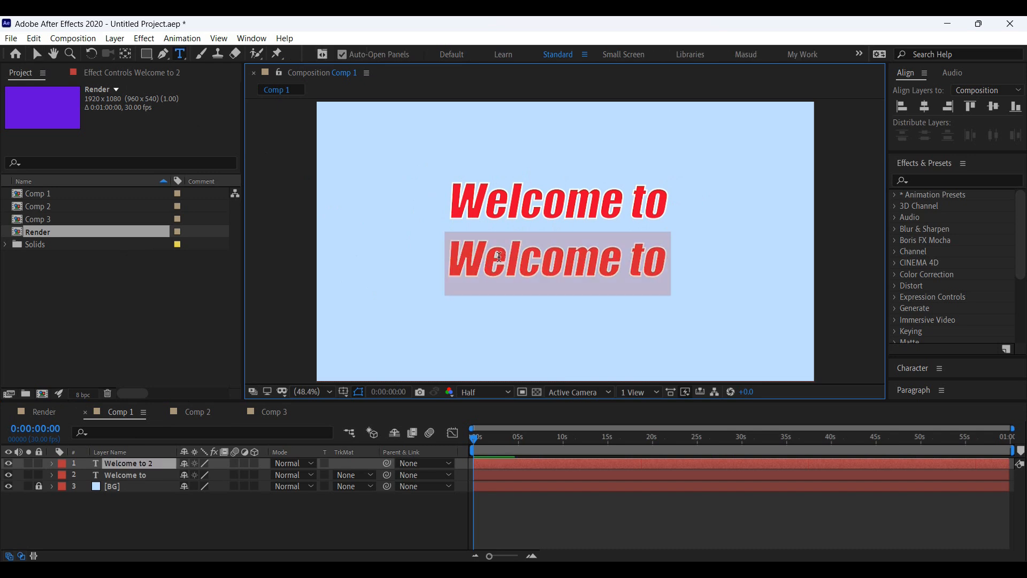
type("Animatio")
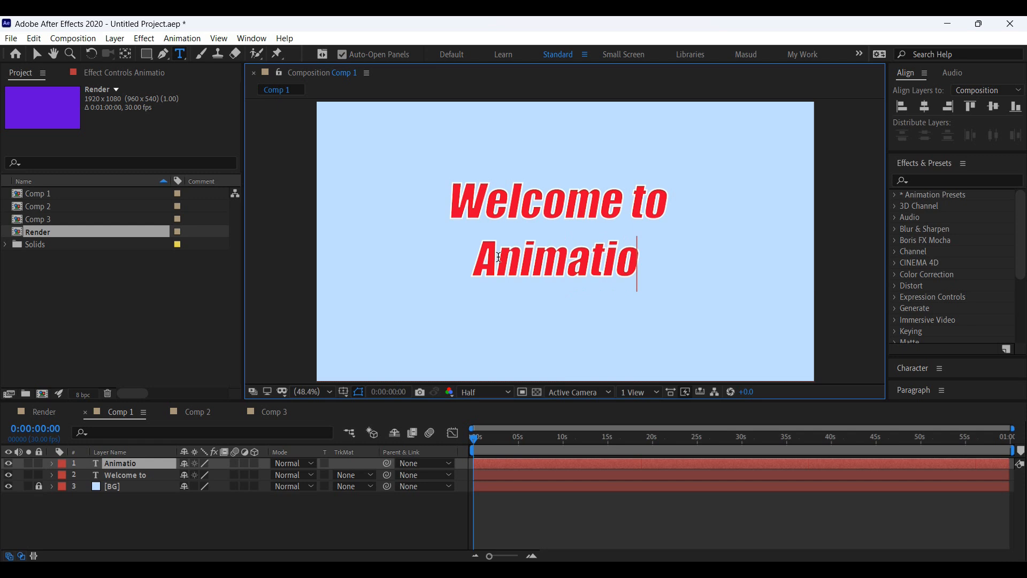
type("n World")
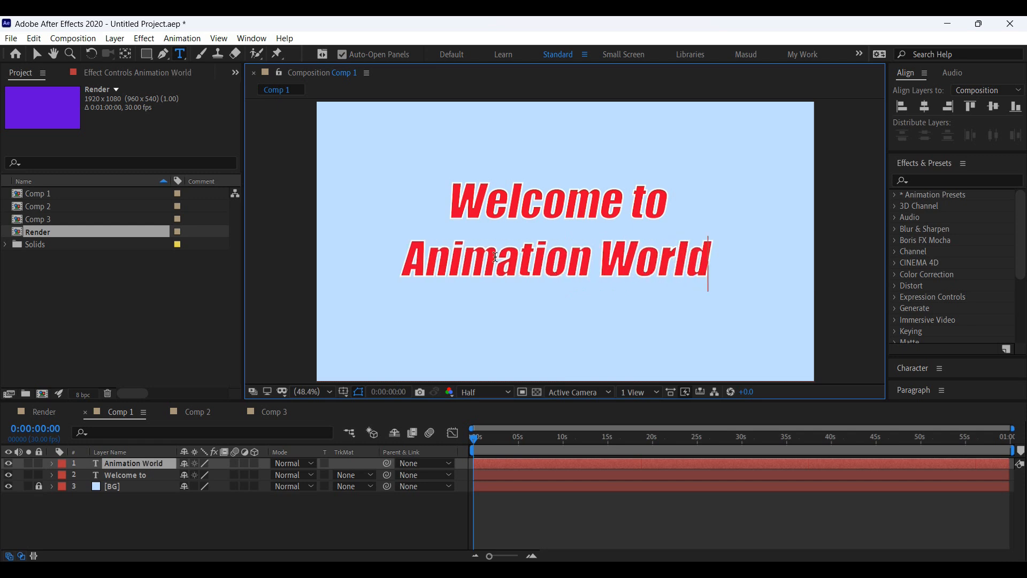
Step: Select the "Welcome to" and "Animation World" text layers together in the composition view
left_click(124, 473)
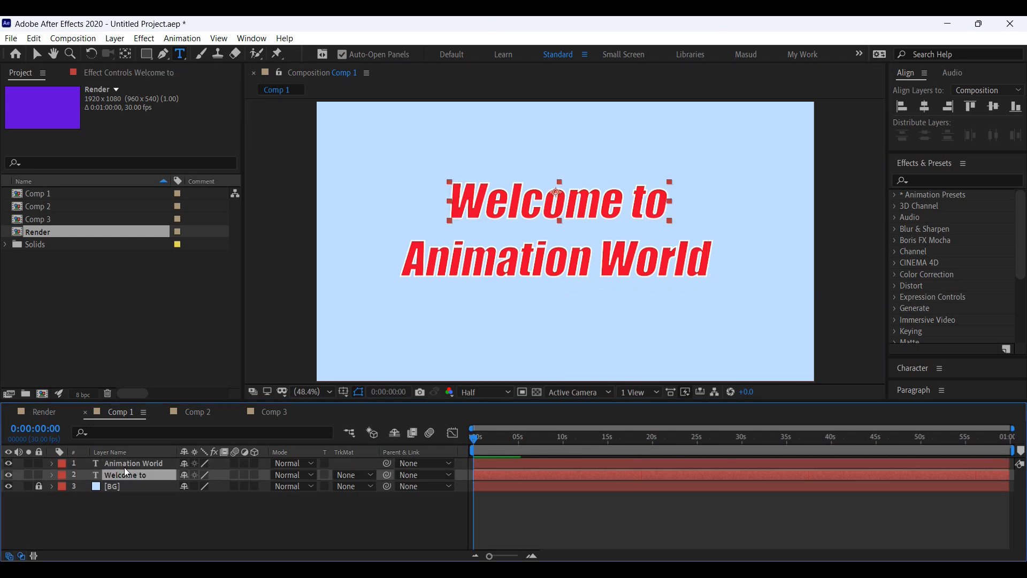
left_click(127, 464)
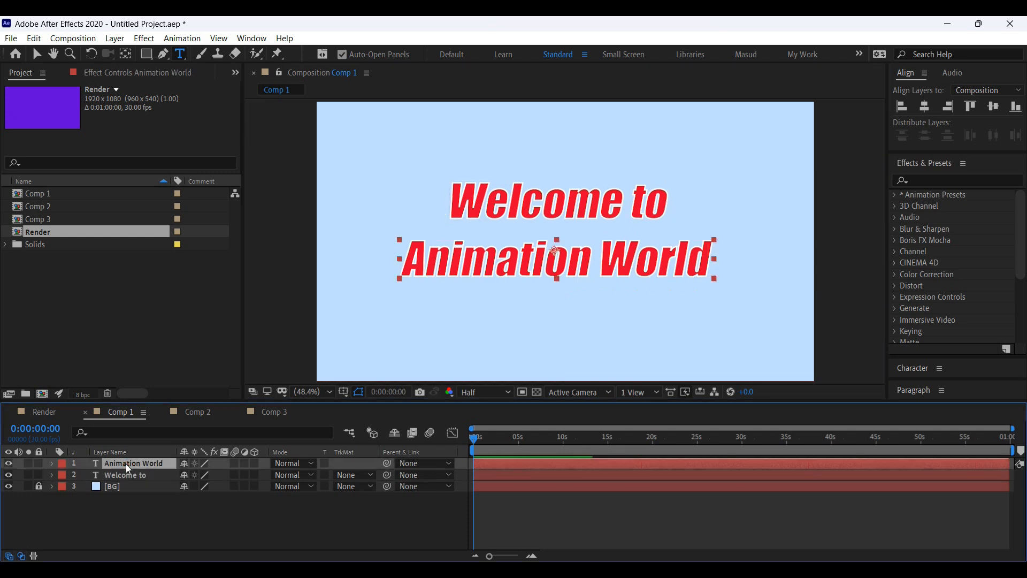
left_click(37, 54)
left_click_drag(402, 184, 625, 307)
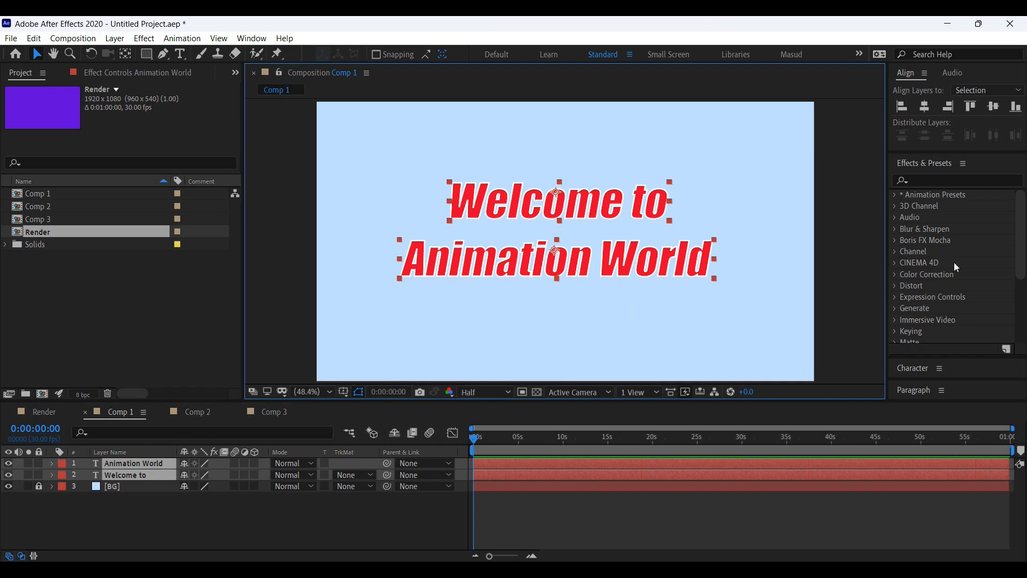
left_click(913, 368)
left_click(939, 368)
double_click(913, 369)
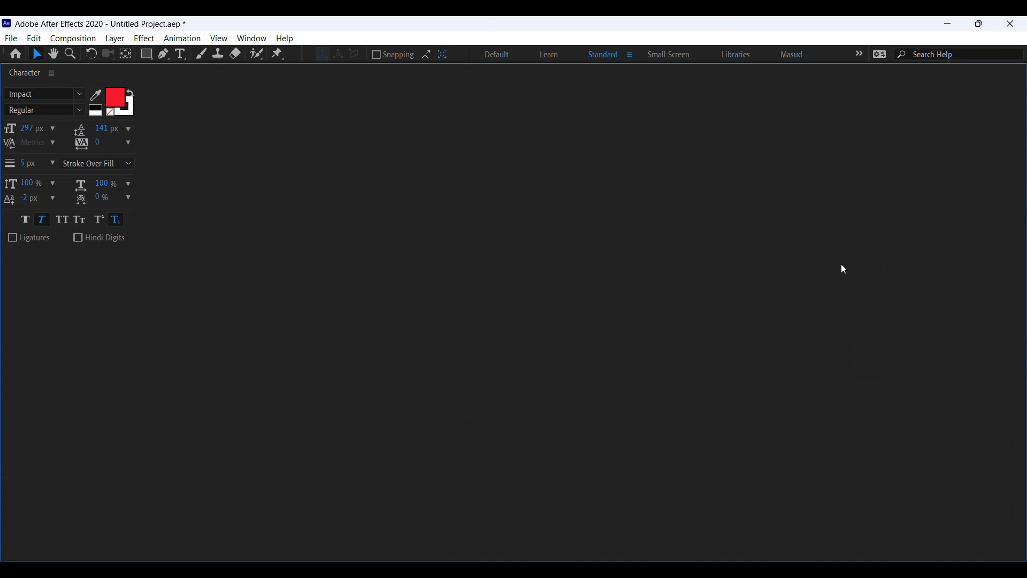
double_click(23, 74)
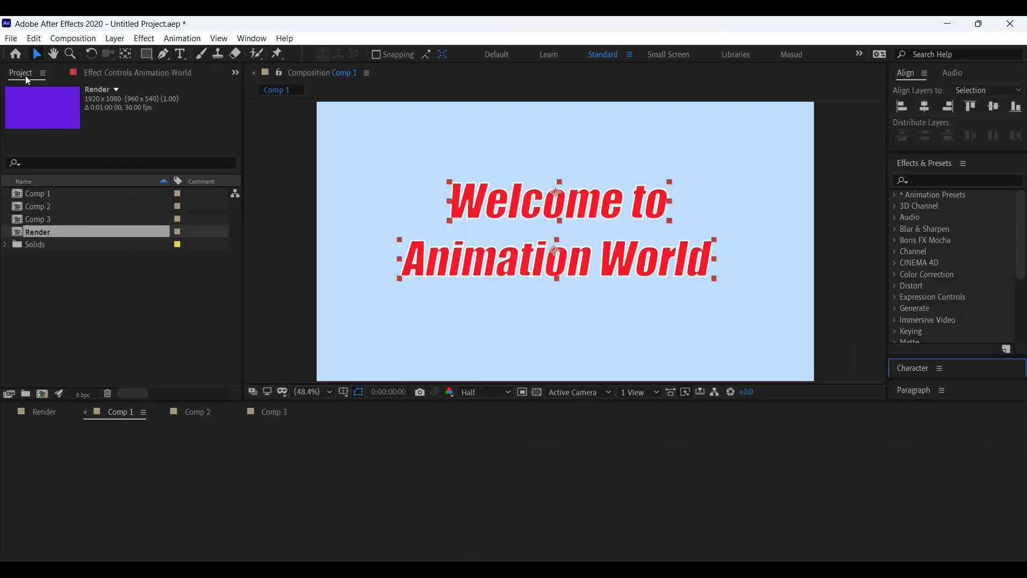
scroll(965, 271, "down", 3)
Step: Dock the Character panel expanded directly below Align, with Effects & Presets collapsed beneath it
left_click_drag(907, 377, 914, 158)
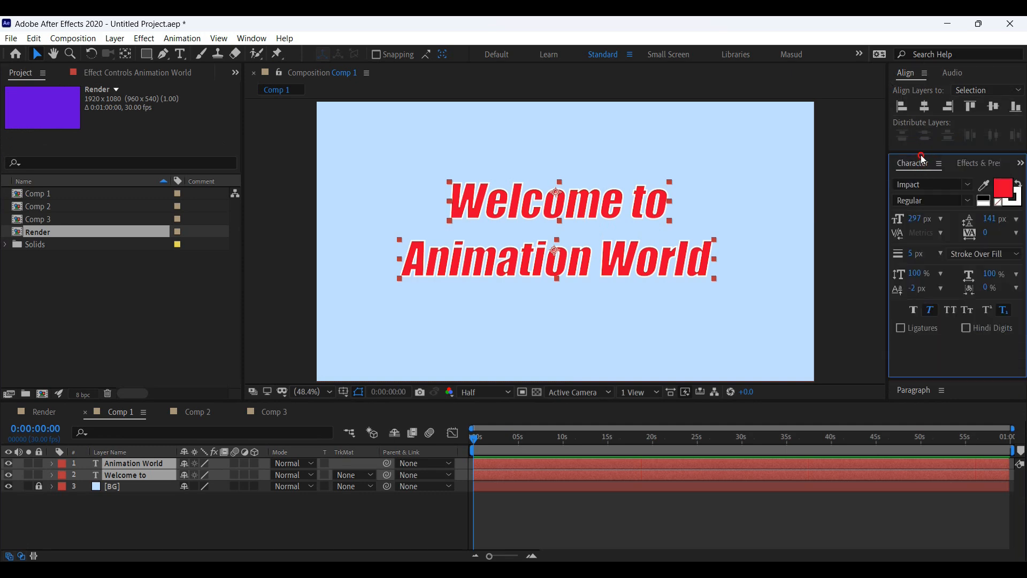
left_click(920, 149)
left_click_drag(922, 154, 954, 191)
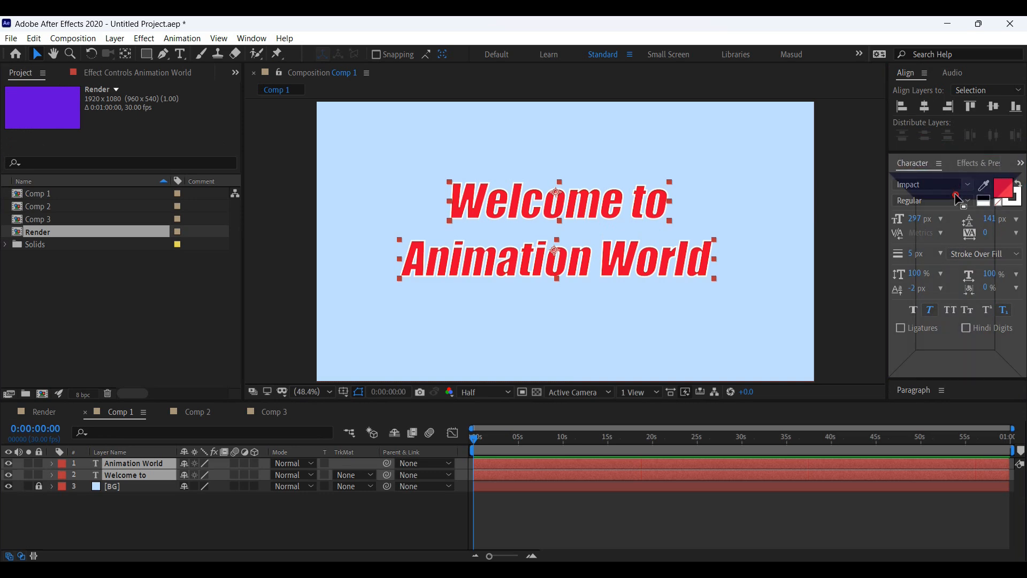
left_click(929, 368)
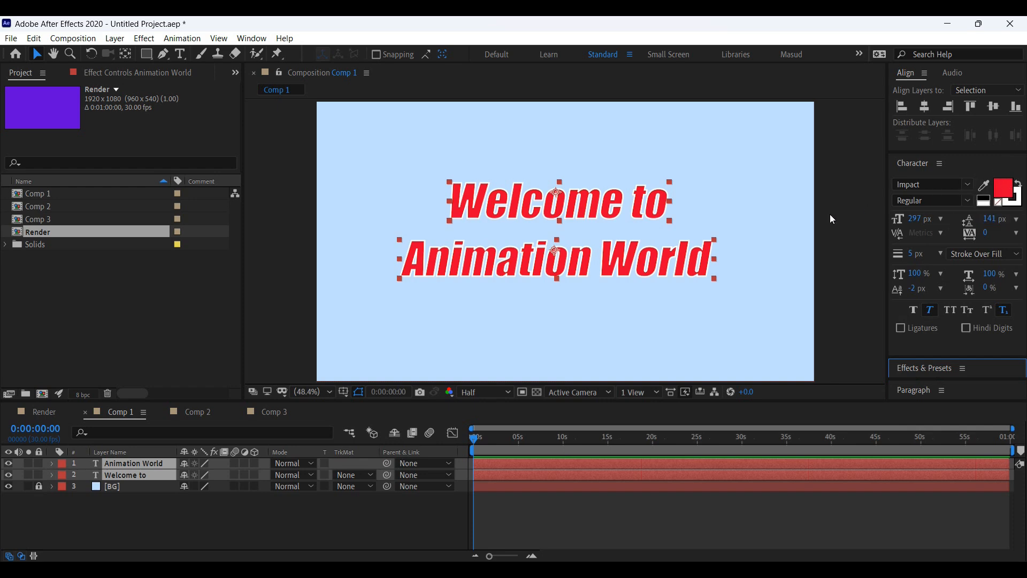
Step: Change the fill color of both text layers to a medium blue and remove their white stroke
left_click(1003, 189)
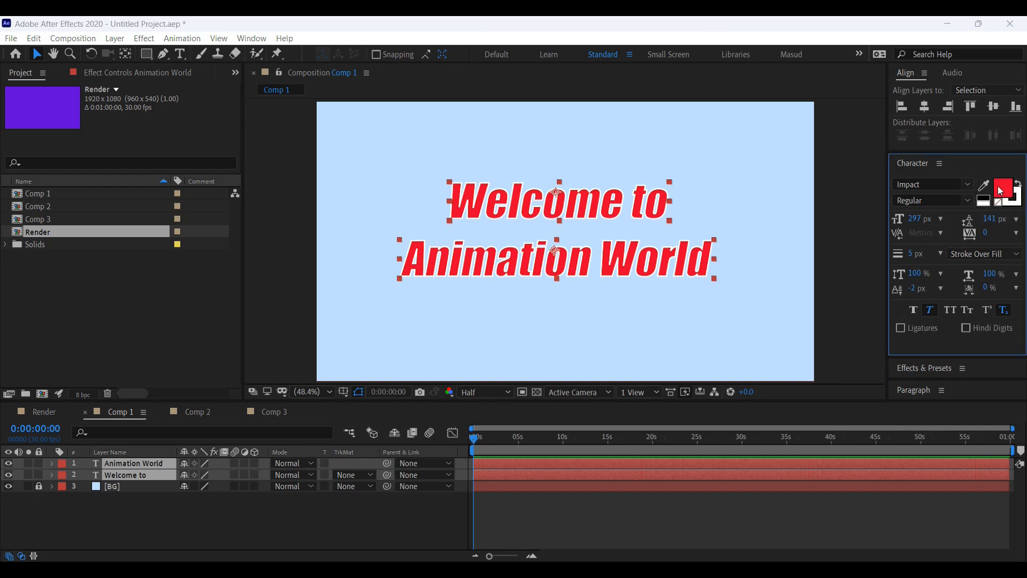
left_click(785, 231)
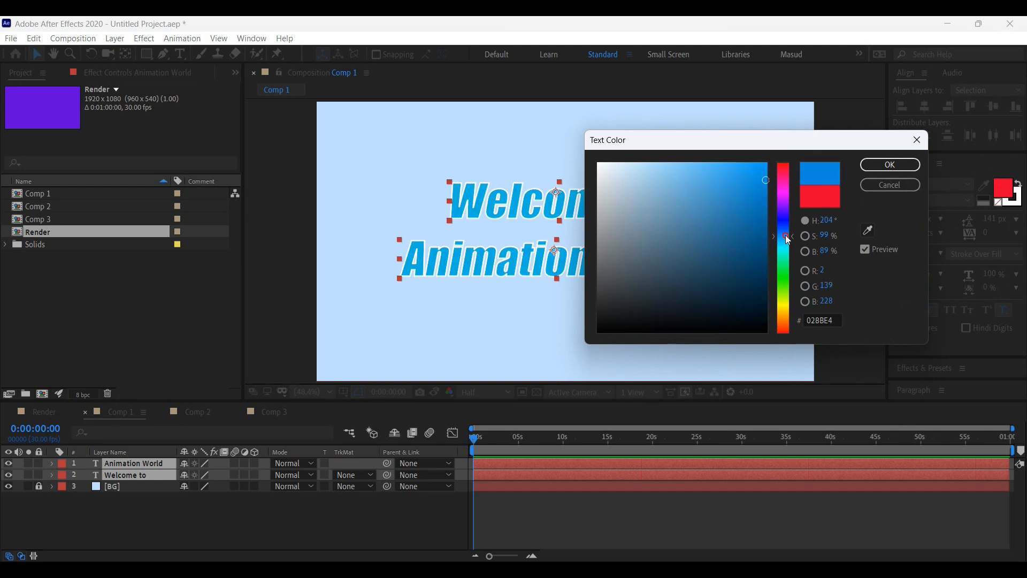
mouse_move(722, 171)
left_mouse_down()
mouse_move(700, 160)
mouse_move(736, 161)
mouse_move(738, 172)
left_mouse_up()
left_click(890, 164)
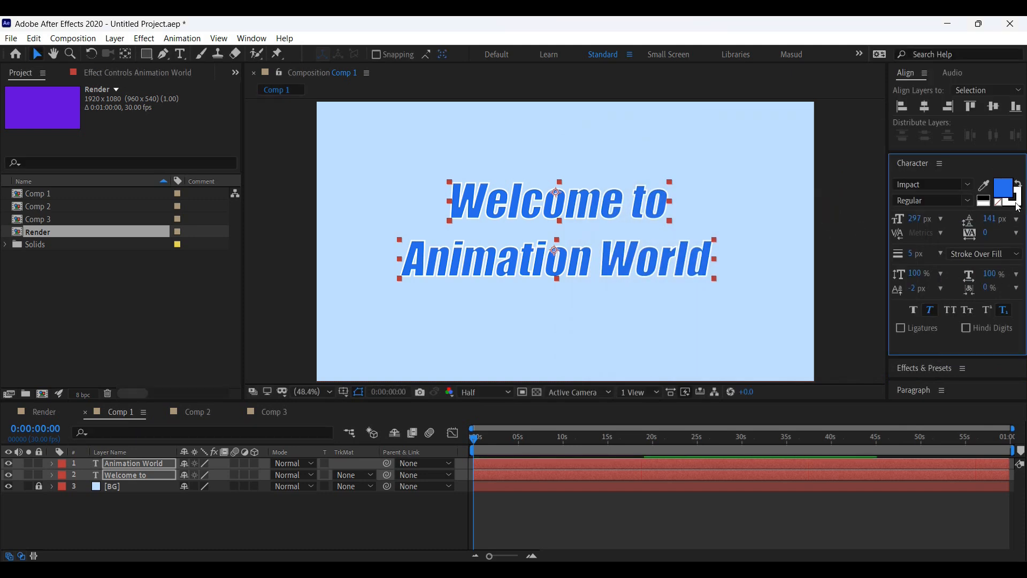
left_click(998, 204)
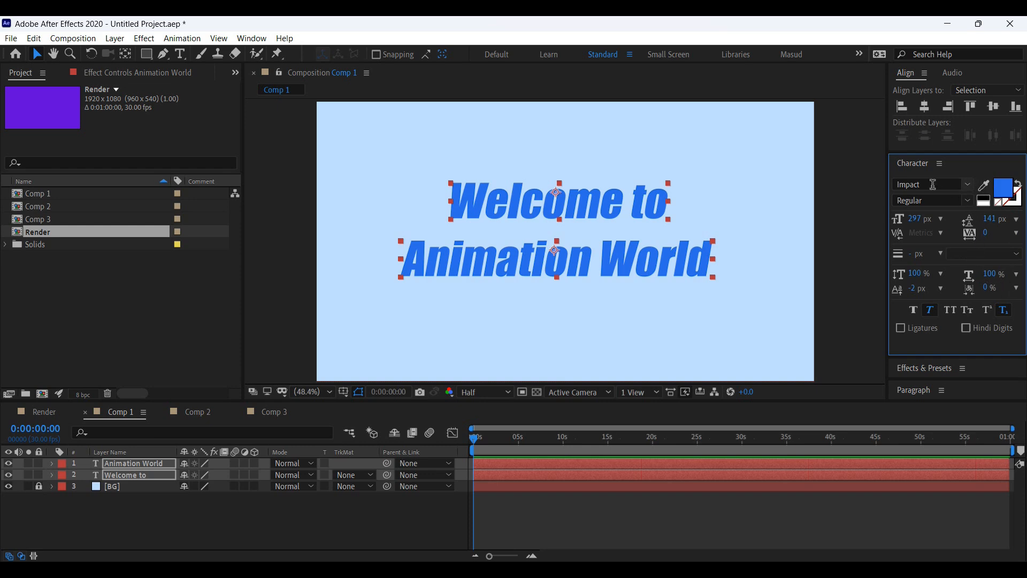
Step: Browse the fonts, try Gotham Ultra on both text layers, and set their font to Inter
left_click(967, 187)
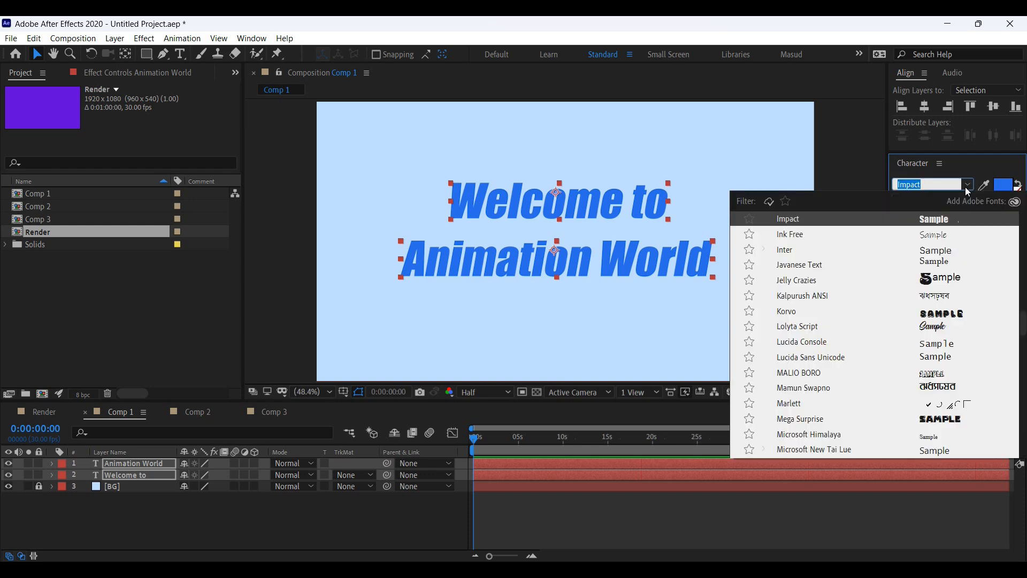
scroll(851, 346, "up", 10)
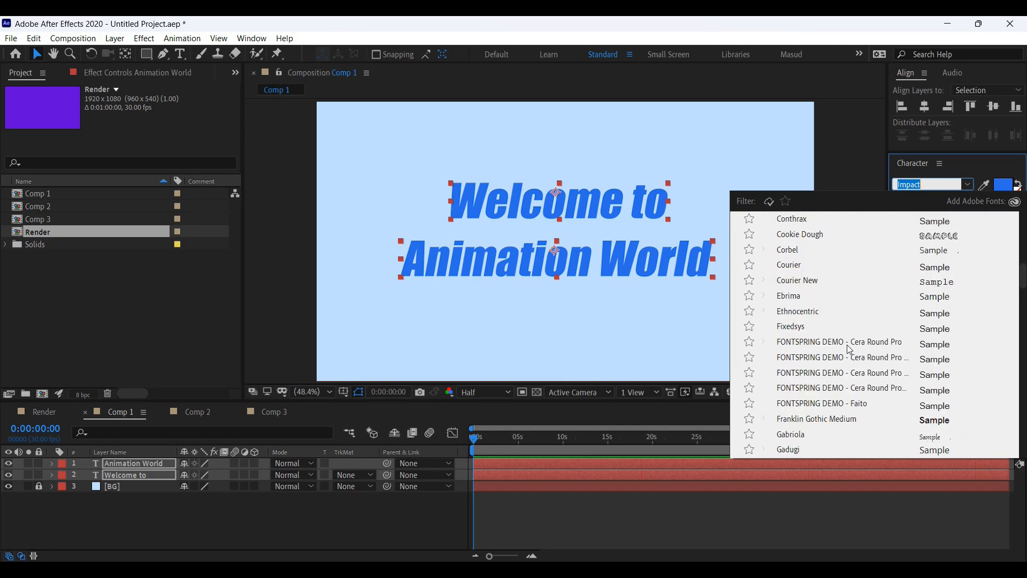
scroll(849, 349, "up", 8)
scroll(809, 342, "down", 2)
scroll(807, 344, "up", 2)
scroll(849, 365, "down", 6)
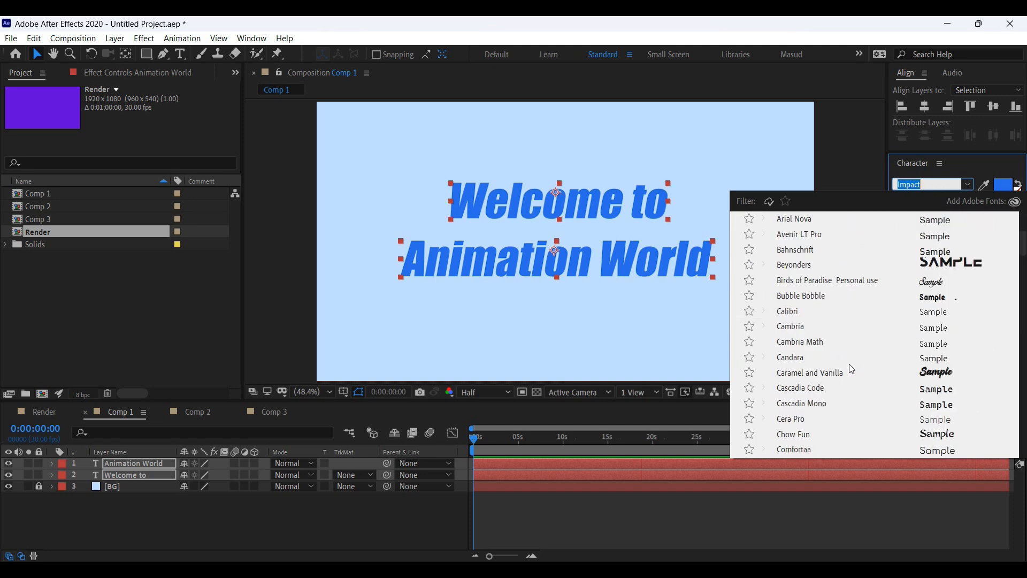
scroll(875, 352, "up", 4)
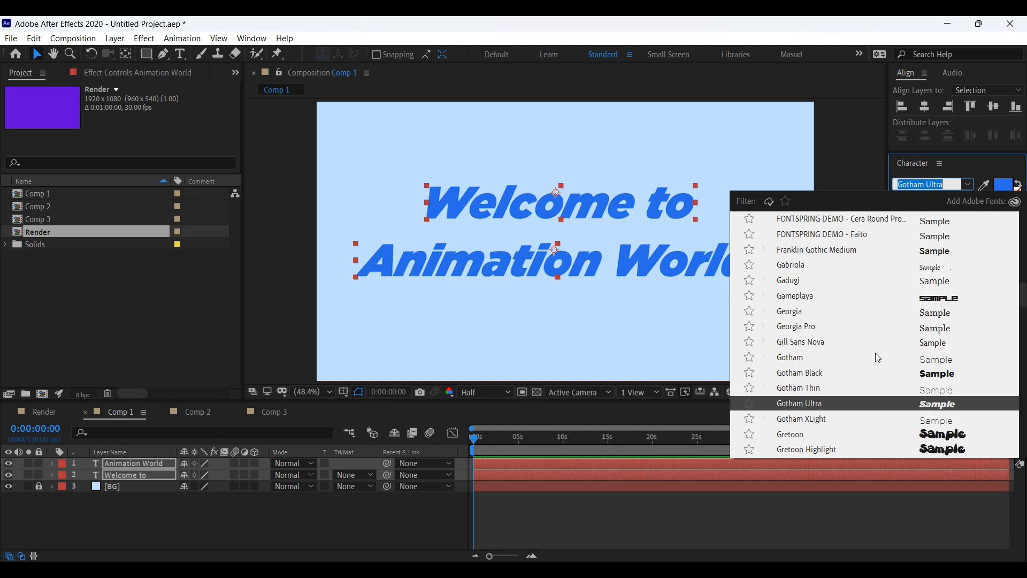
scroll(875, 352, "down", 4)
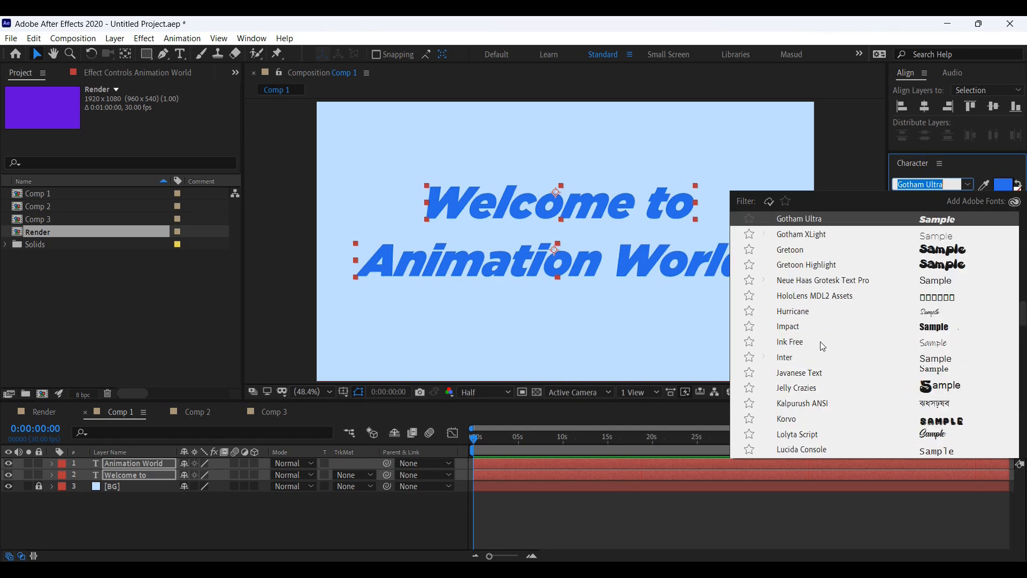
left_click(797, 363)
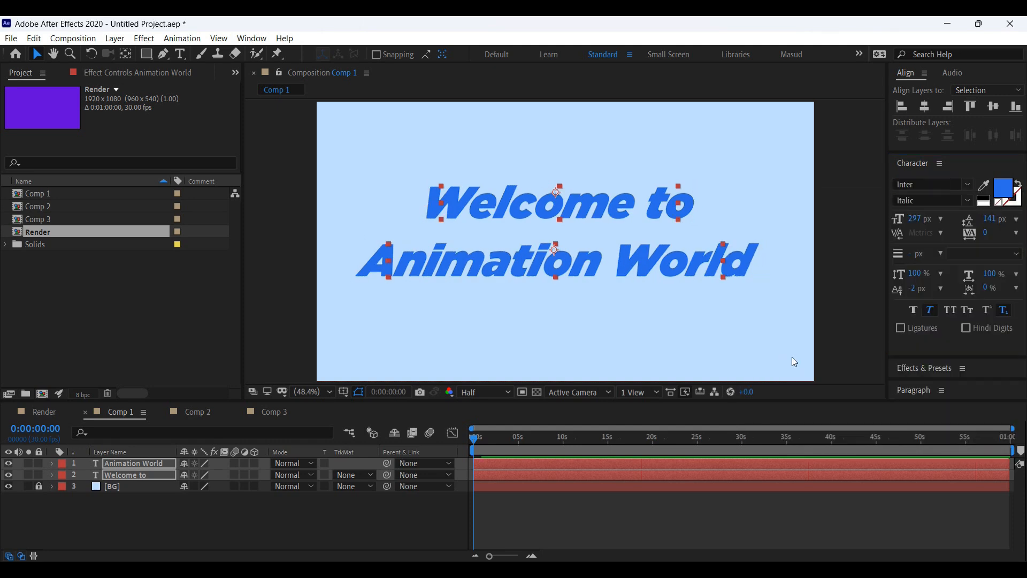
Step: Try the Regular font style on both text layers, and set their style to SemiBold
left_click(971, 200)
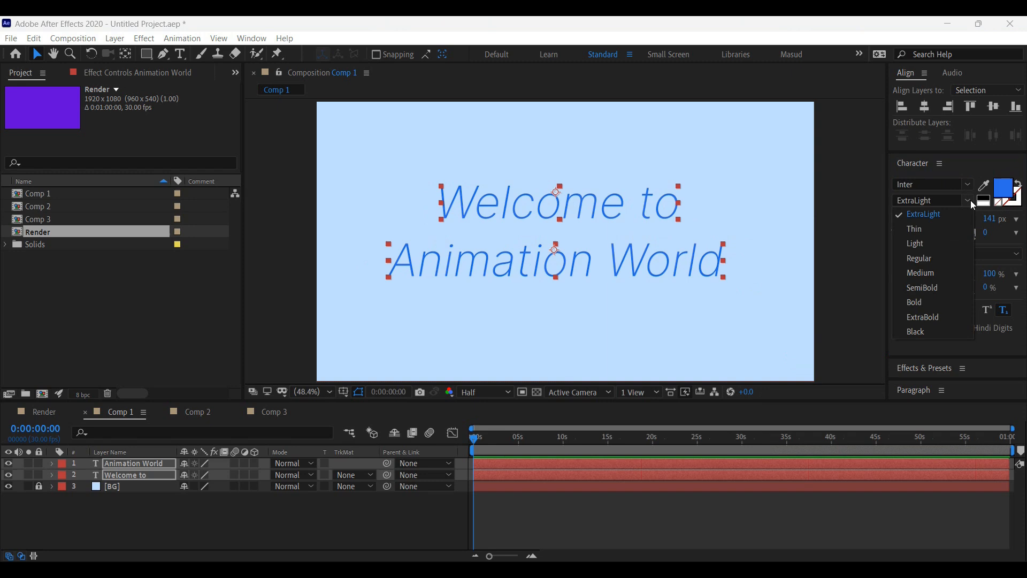
left_click(913, 258)
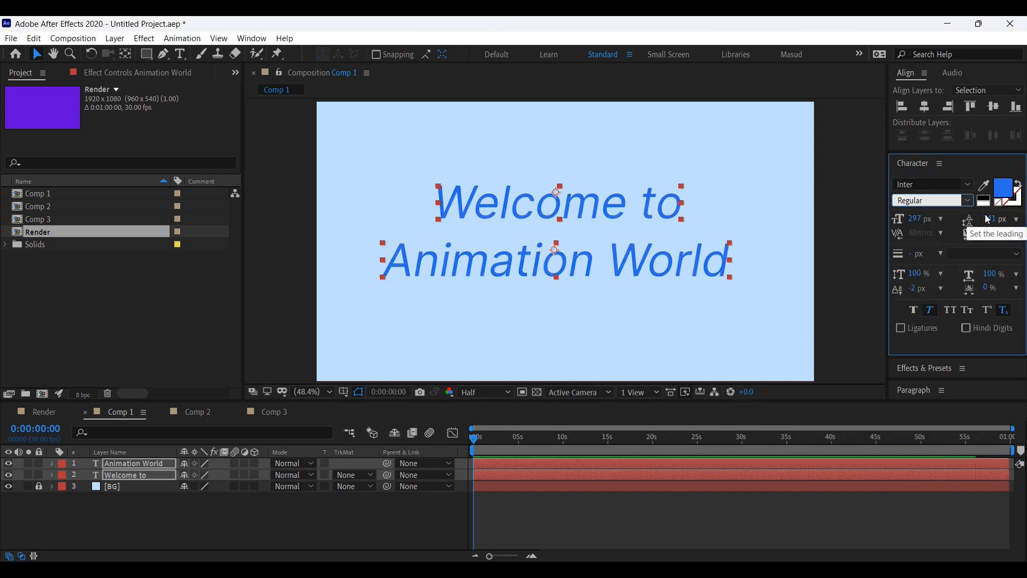
left_click(966, 201)
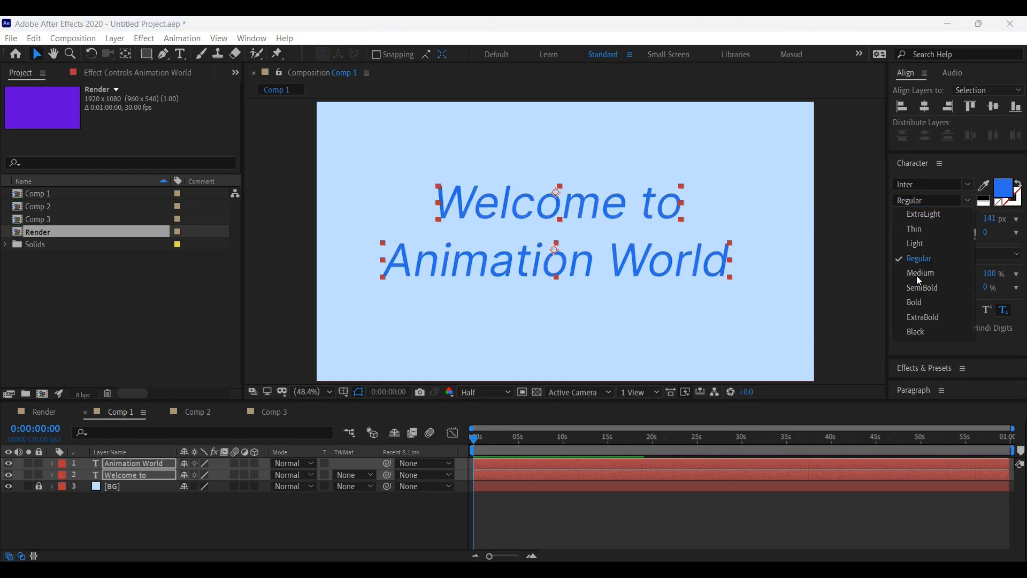
left_click(916, 290)
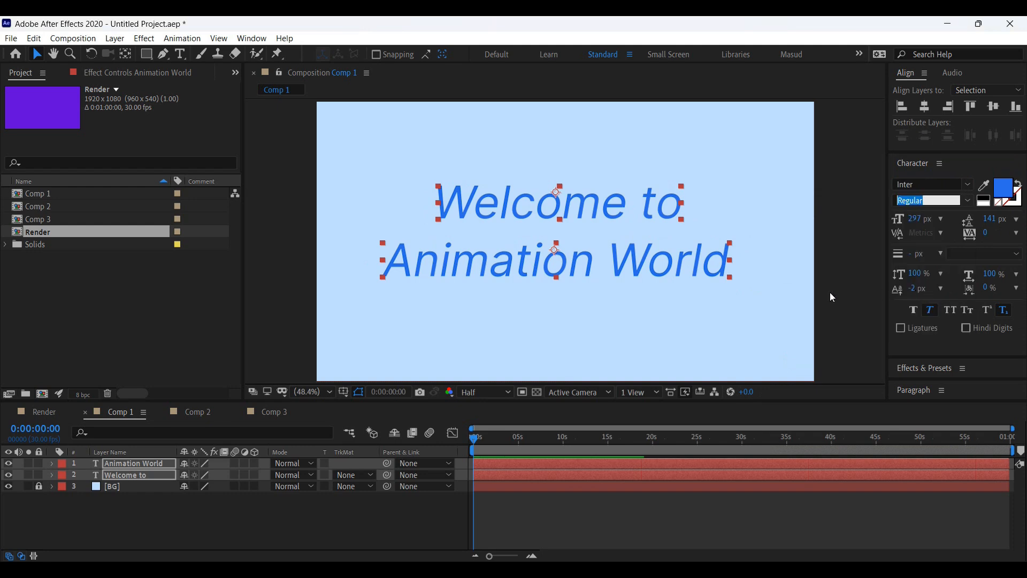
Step: Give both text layers Auto leading and a 0 px baseline shift, and turn off their faux italic
left_click(972, 258)
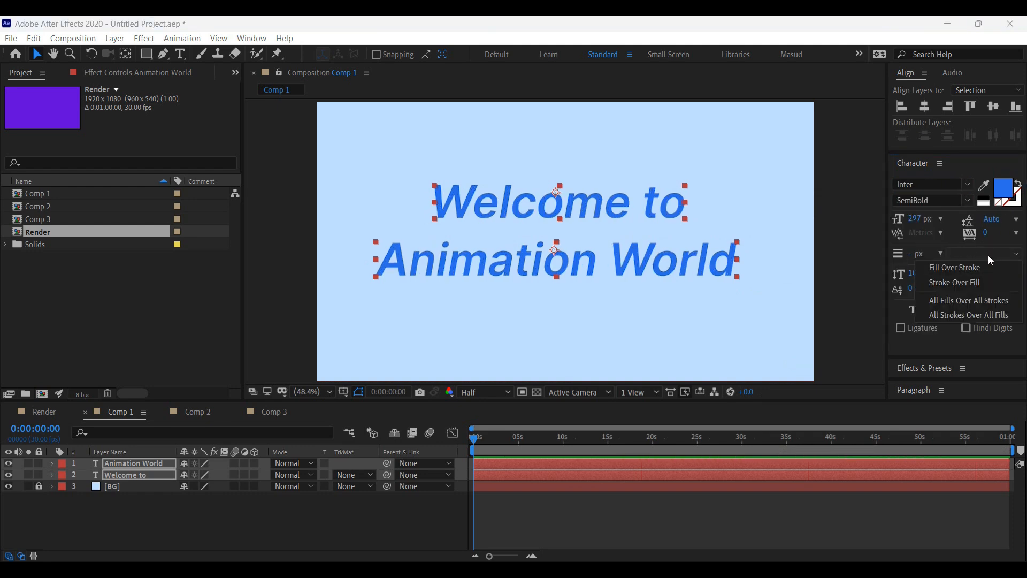
left_click(987, 255)
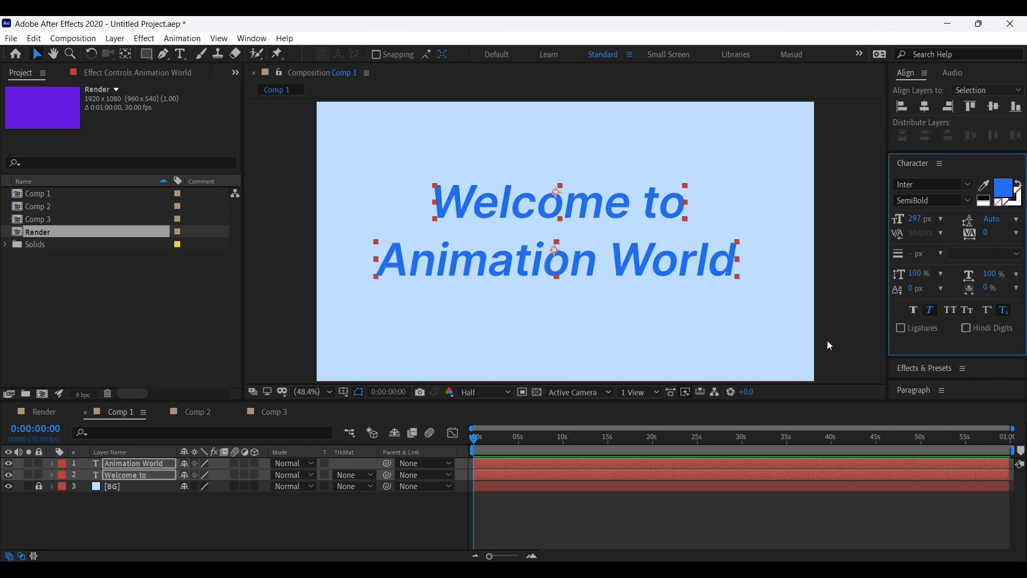
left_click(930, 310)
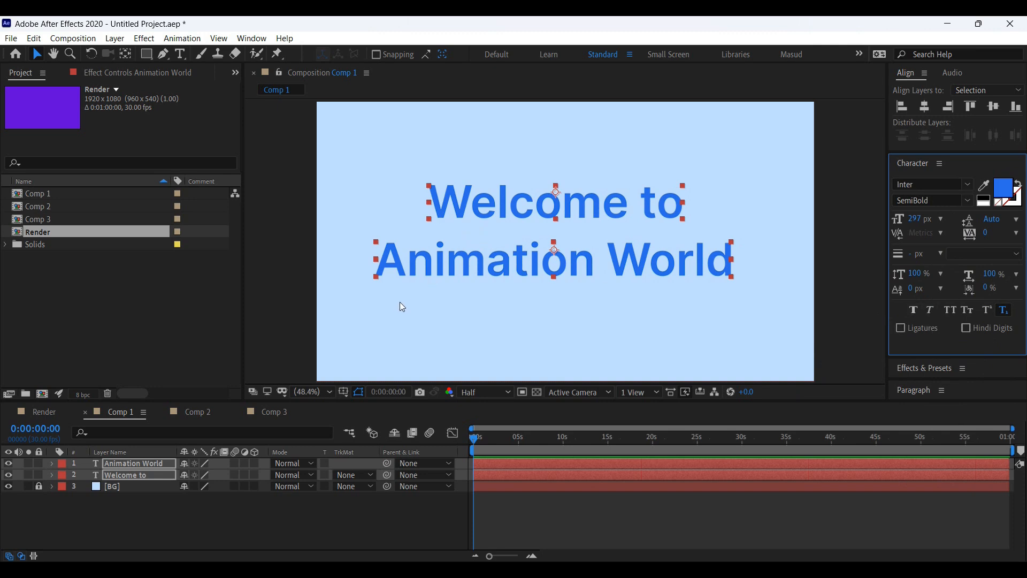
left_click(364, 304)
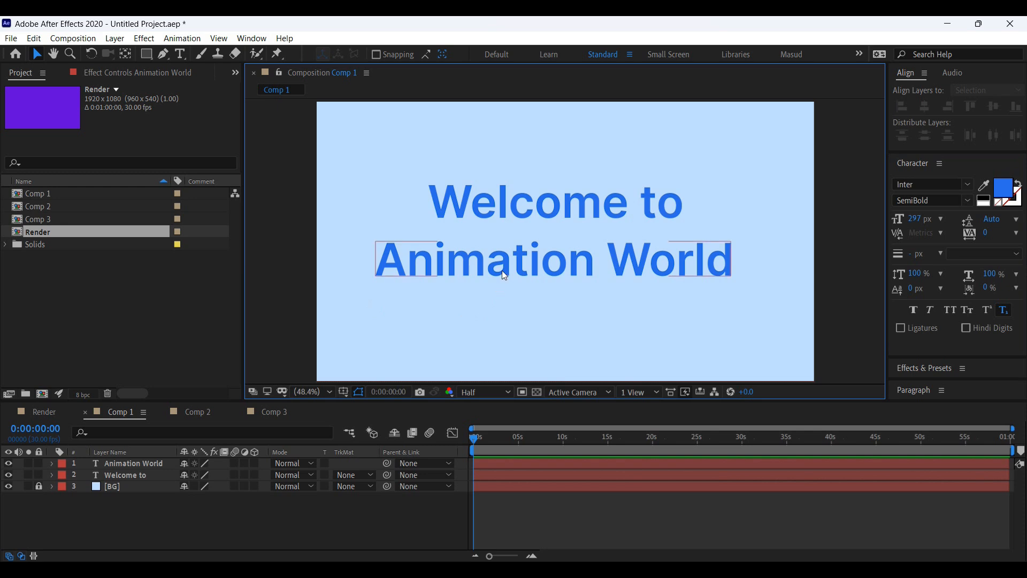
Step: Select the "Welcome to" text layer and return the time indicator to the start of the timeline
left_click(537, 211)
left_click_drag(486, 441, 427, 451)
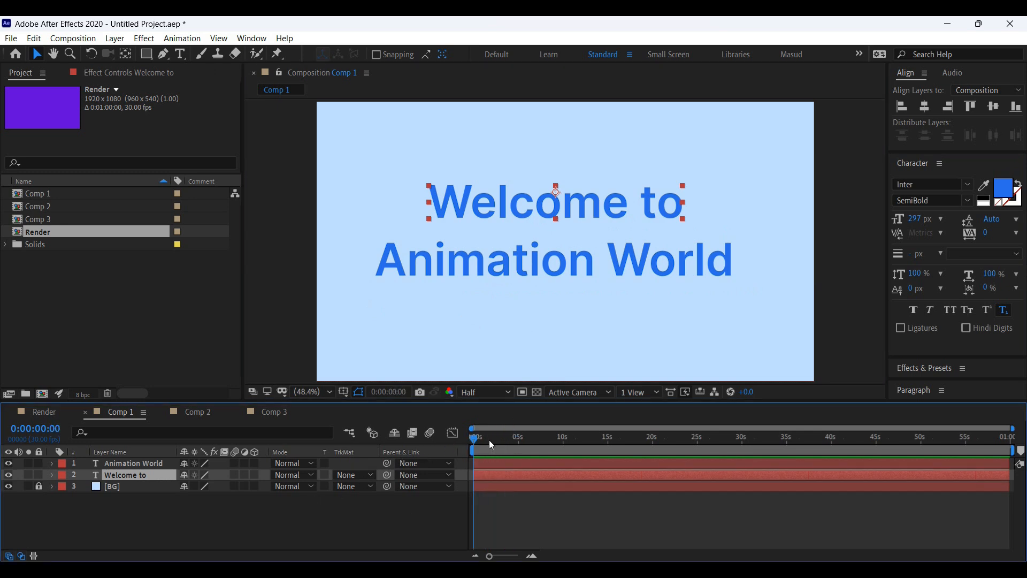
left_click_drag(488, 439, 415, 451)
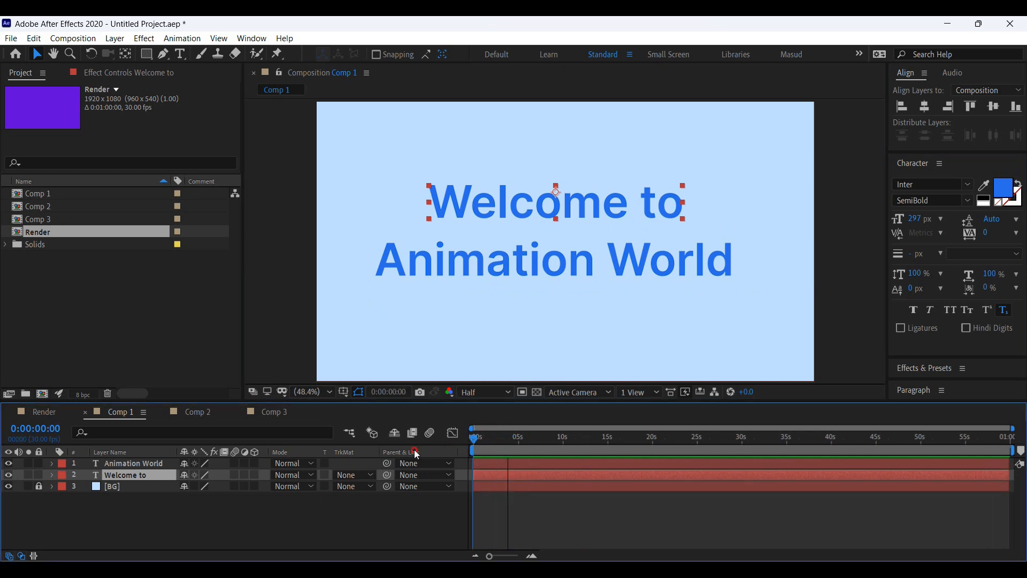
Step: Set the duration of Comp 1 to 5 seconds in its composition settings
right_click(350, 501)
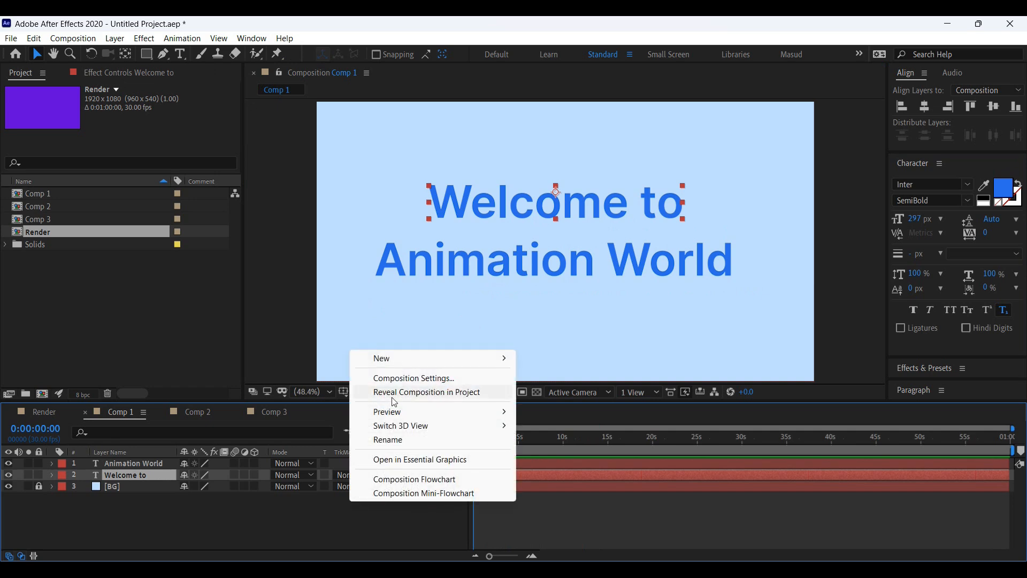
left_click(408, 378)
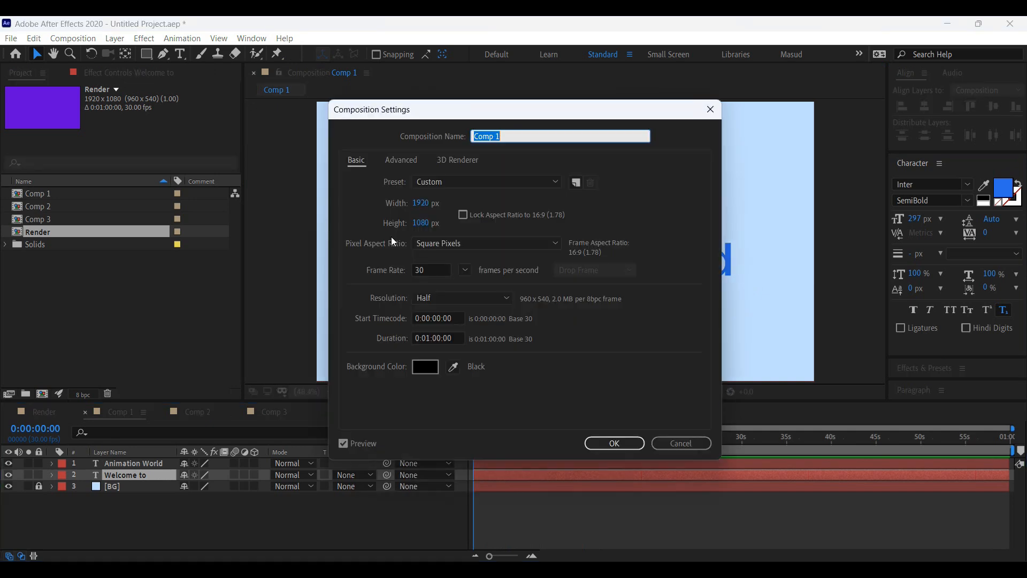
left_click(428, 338)
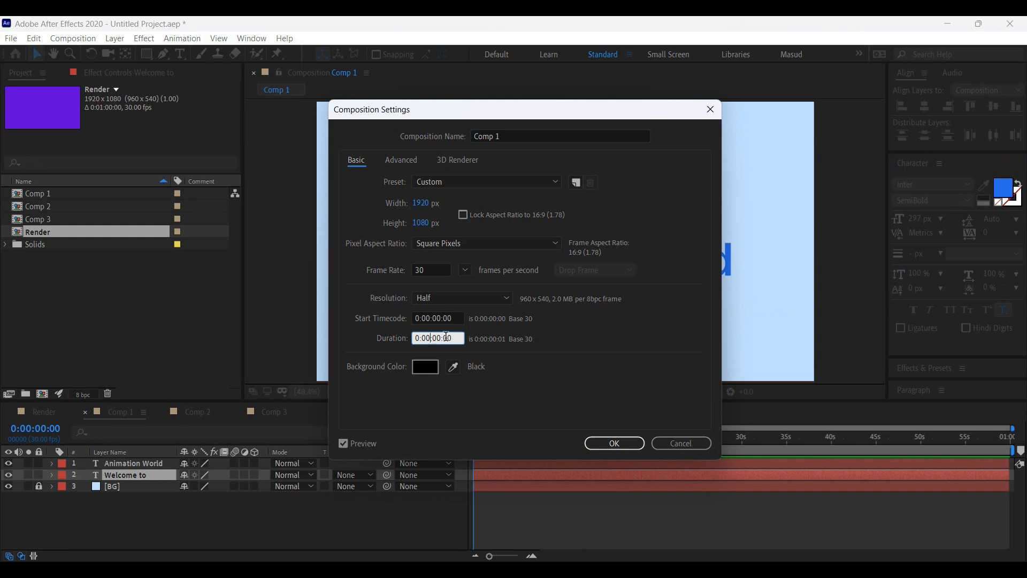
double_click(439, 337)
left_click(439, 349)
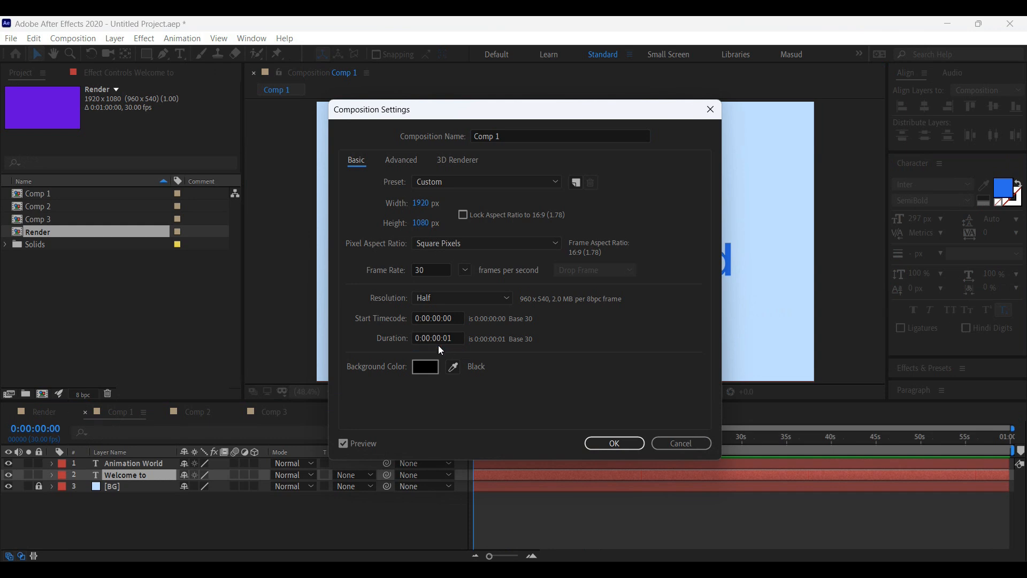
left_click(439, 337)
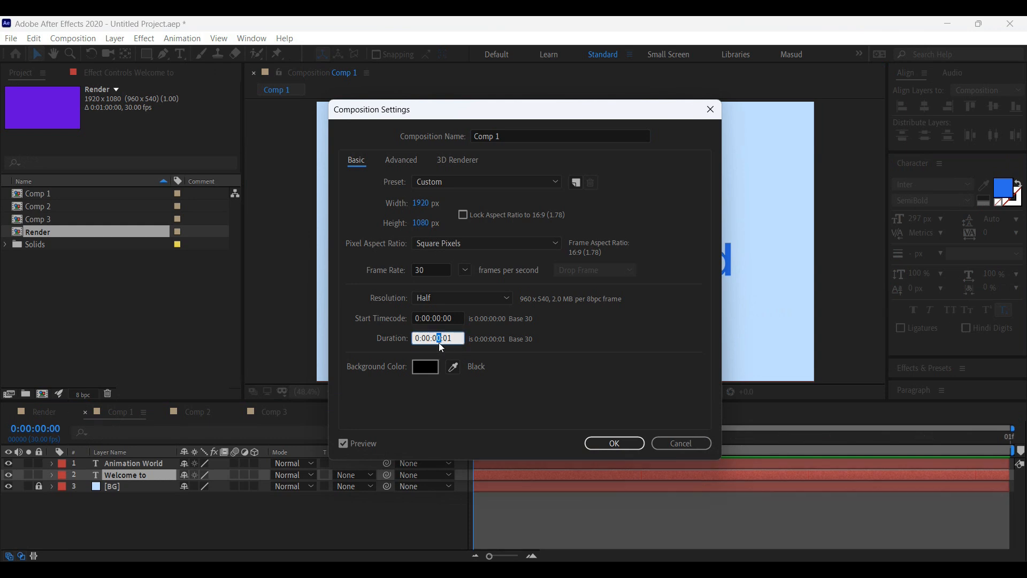
key("BackSpace")
type("0")
left_click(603, 440)
left_click_drag(478, 429, 1012, 428)
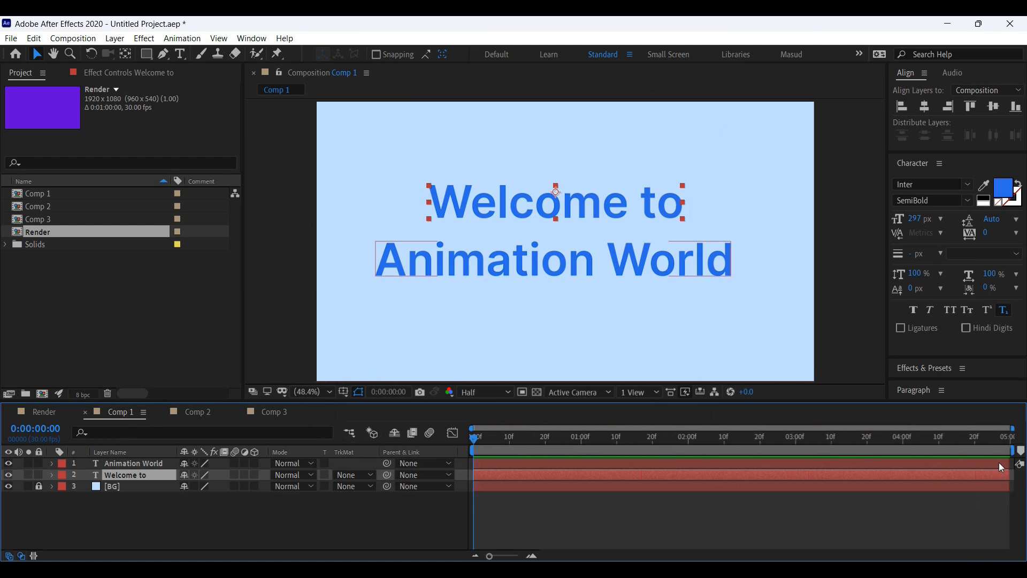
Step: Select both text layers and keyframe their opacity at 100% at 0:00:01:00
left_click_drag(476, 443, 581, 443)
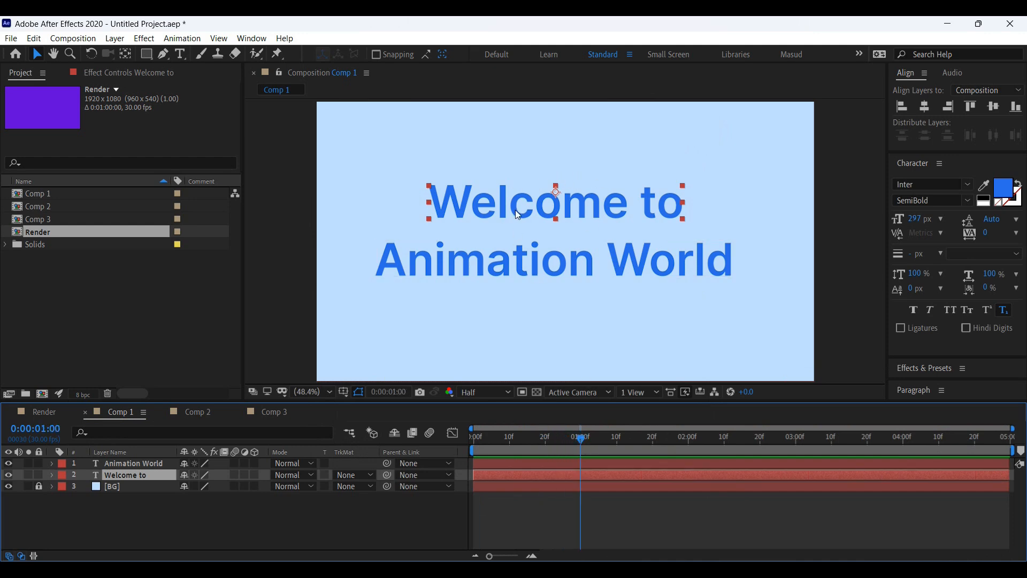
left_click(116, 464, "ctrl")
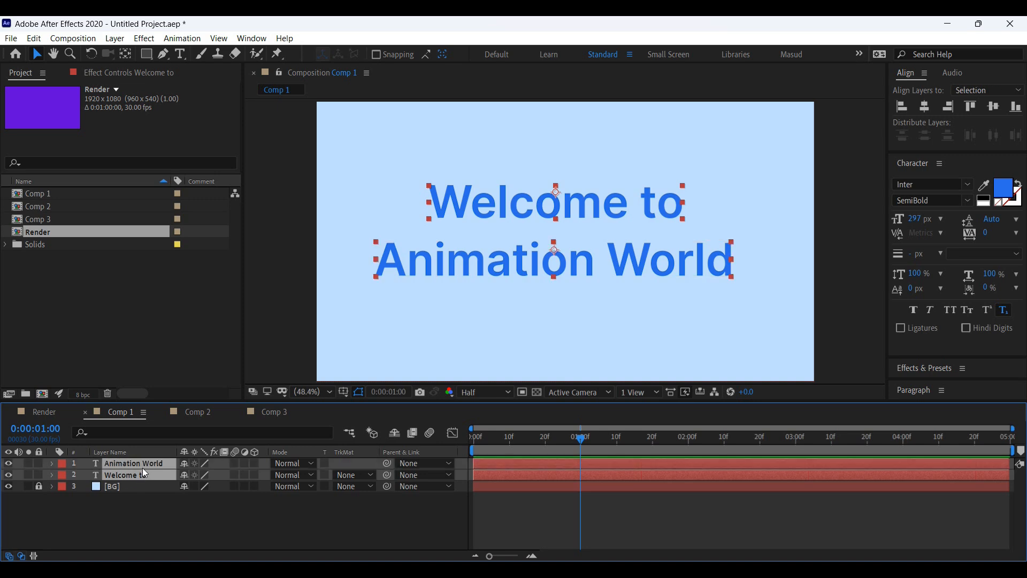
key("t")
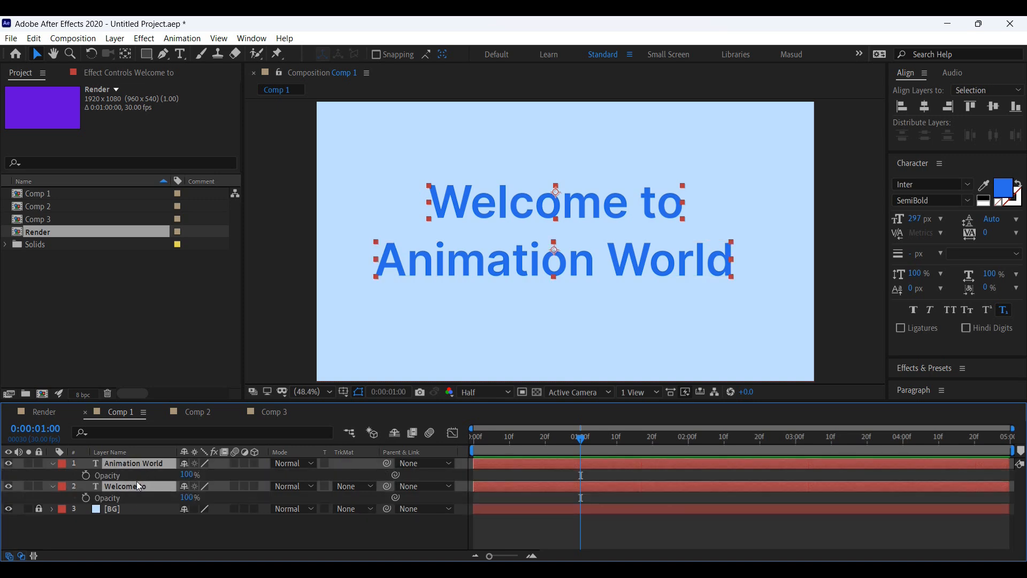
left_click(86, 475)
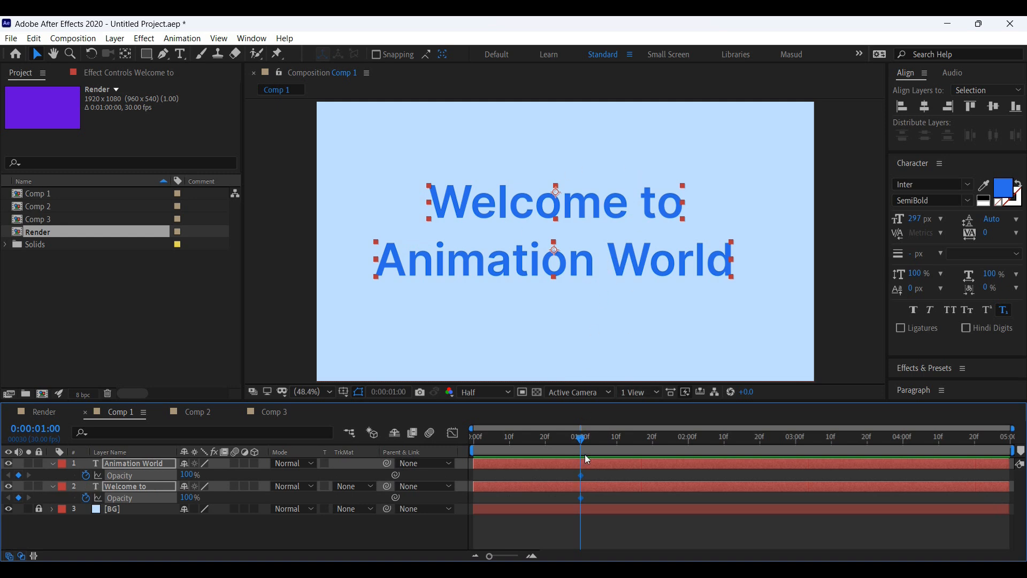
Step: Keyframe the opacity of both text layers at 0% at the start of the timeline and preview the fade-in
left_click_drag(581, 438, 450, 447)
left_click_drag(185, 476, 31, 480)
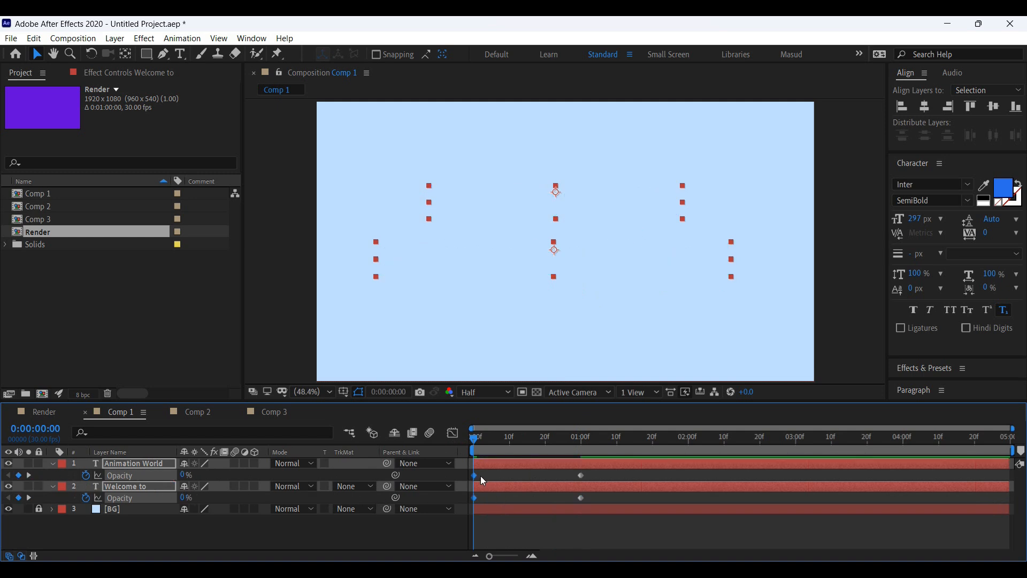
key("space")
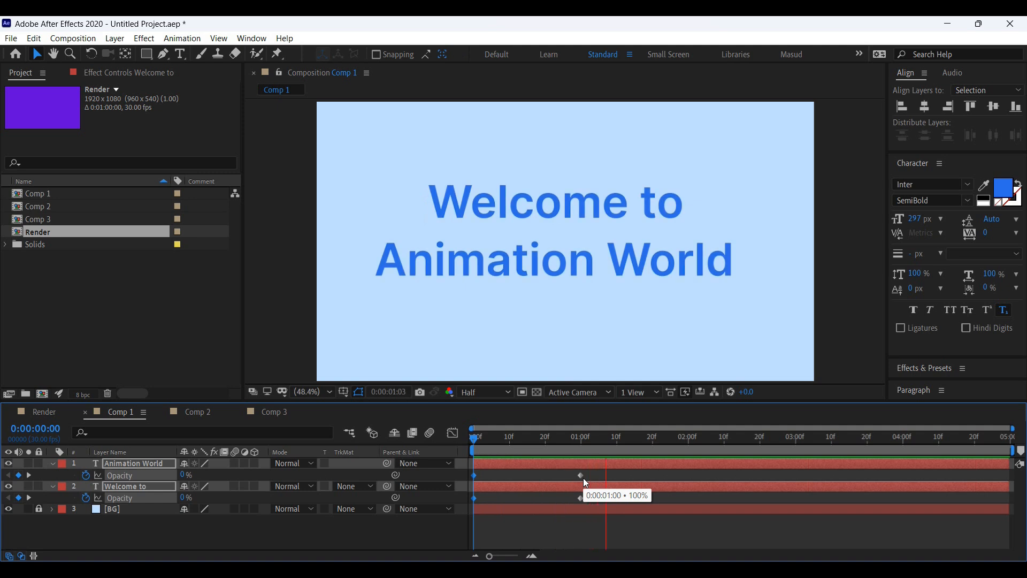
key("space")
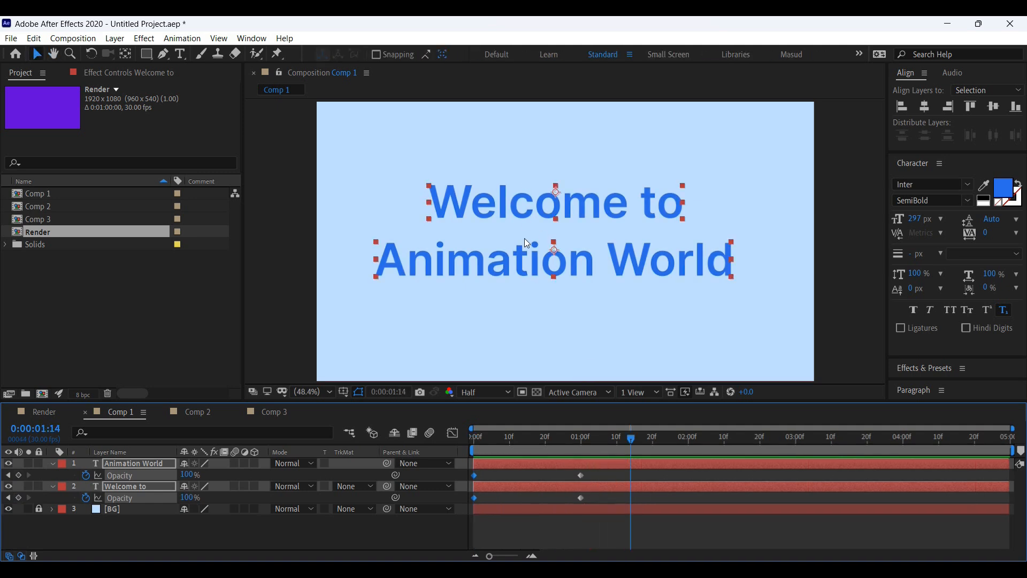
Step: Look over the transform properties of the "Animation World" layer, and leave both text layers collapsed in the timeline
left_click(51, 464)
left_click(51, 473)
left_click(50, 463)
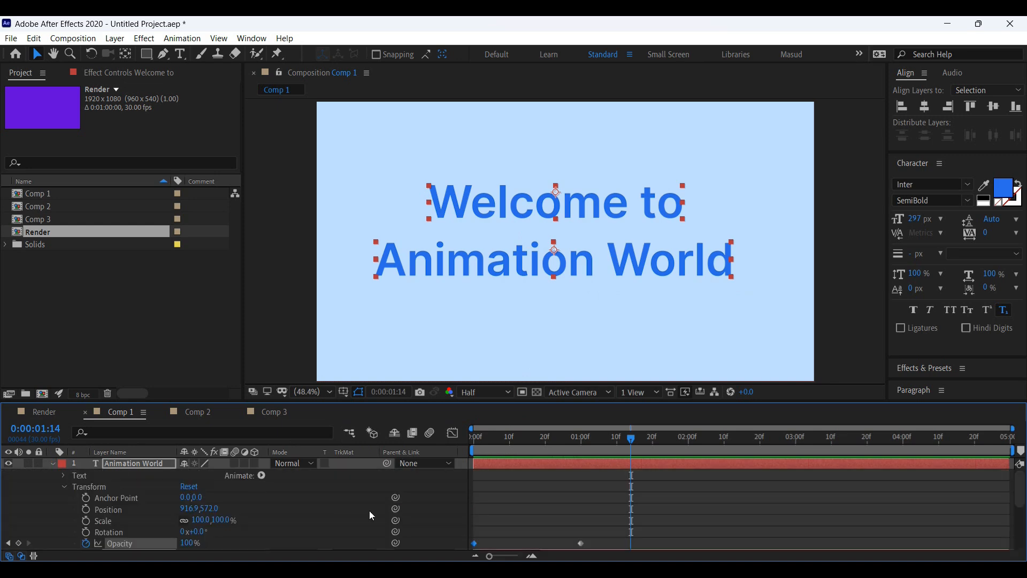
left_click(52, 463)
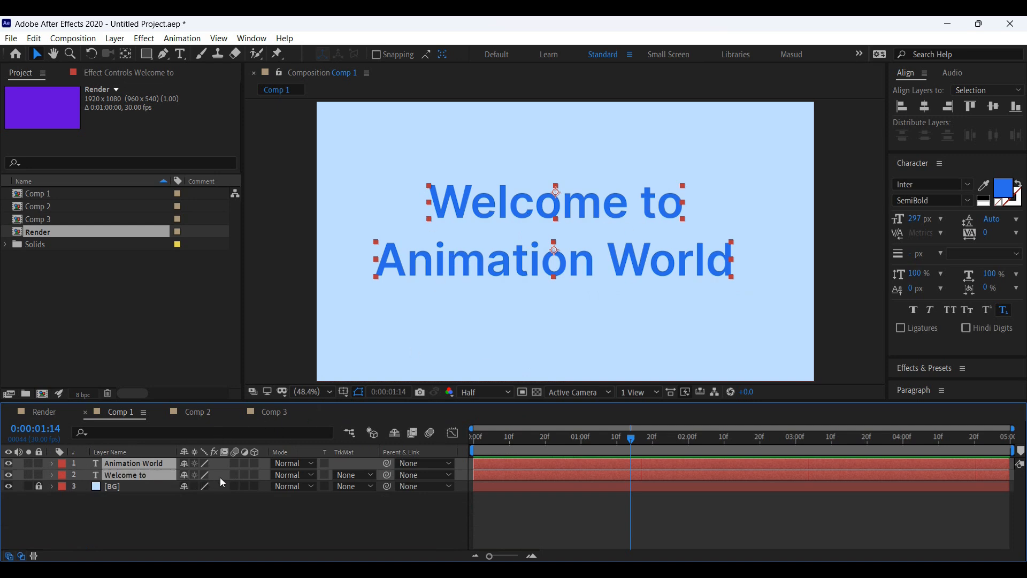
Step: Try delaying the "Welcome to" layer's opacity keyframes by about 11 frames, preview the result, and undo the shift
key("u")
left_click_drag(590, 497, 513, 497)
key("Home")
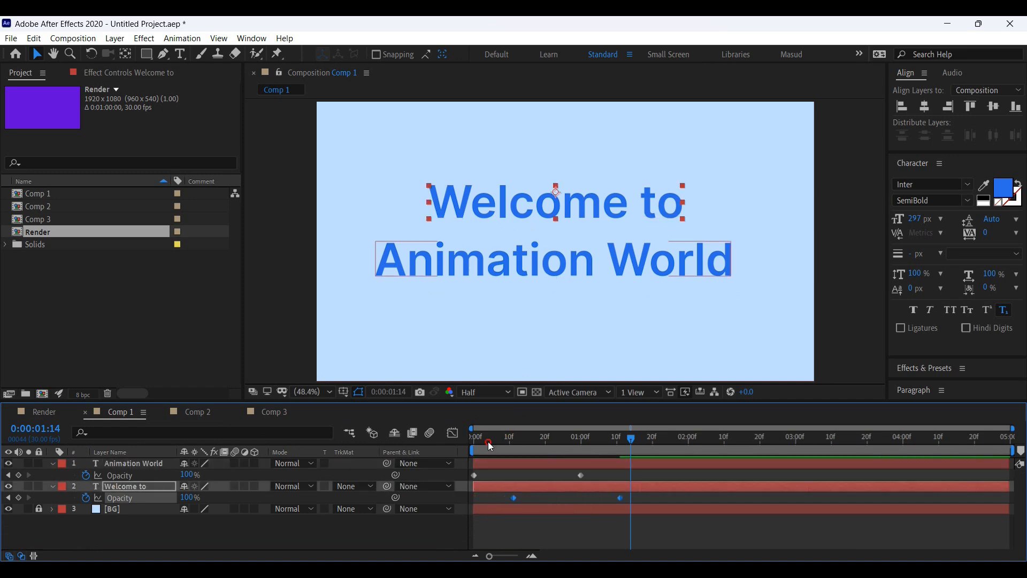
key("space")
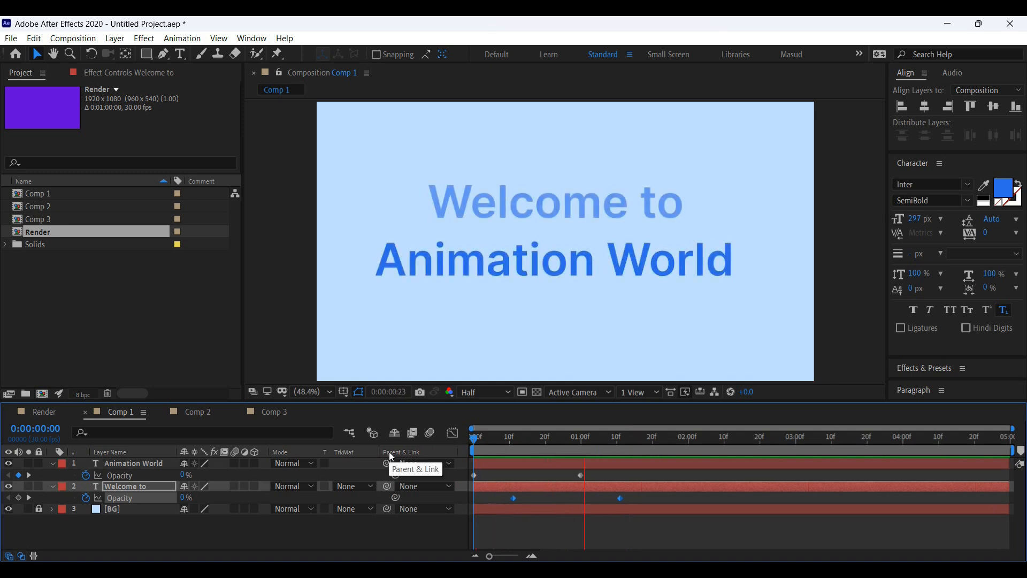
key("space")
key("ctrl+z")
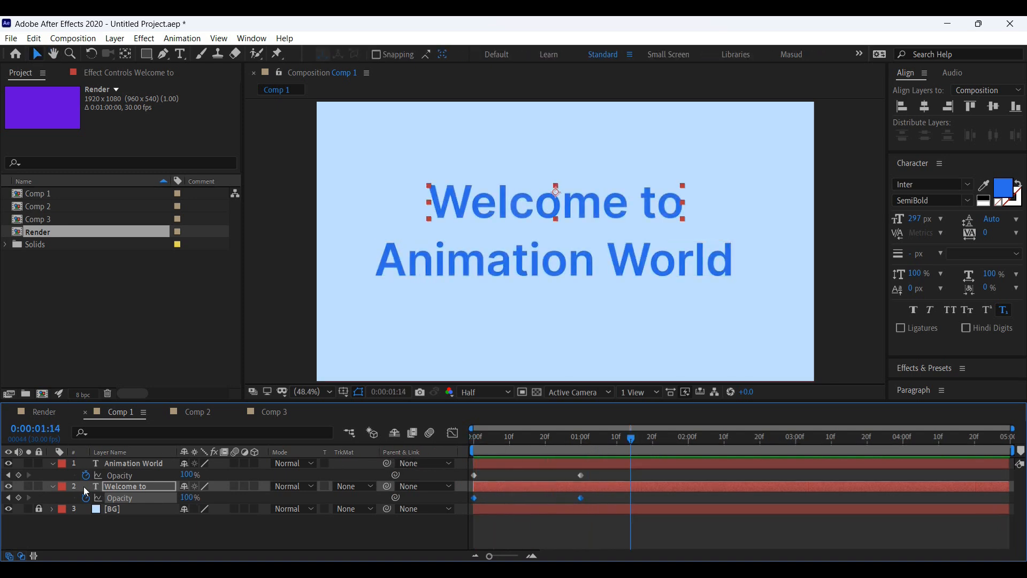
Step: Collapse the properties of both text layers in the timeline and deselect all layers
left_click(52, 463)
left_click(52, 475)
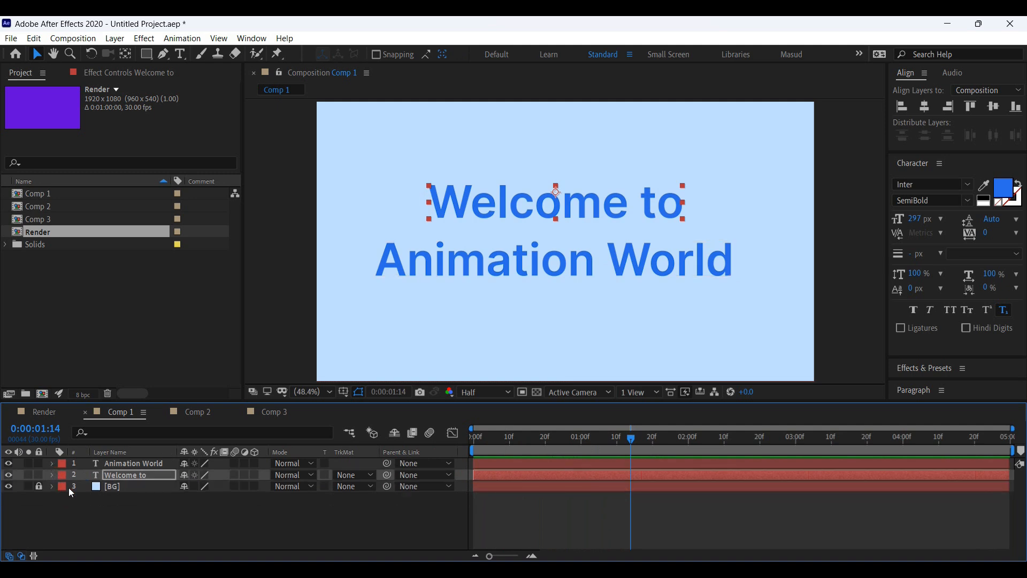
left_click(135, 516)
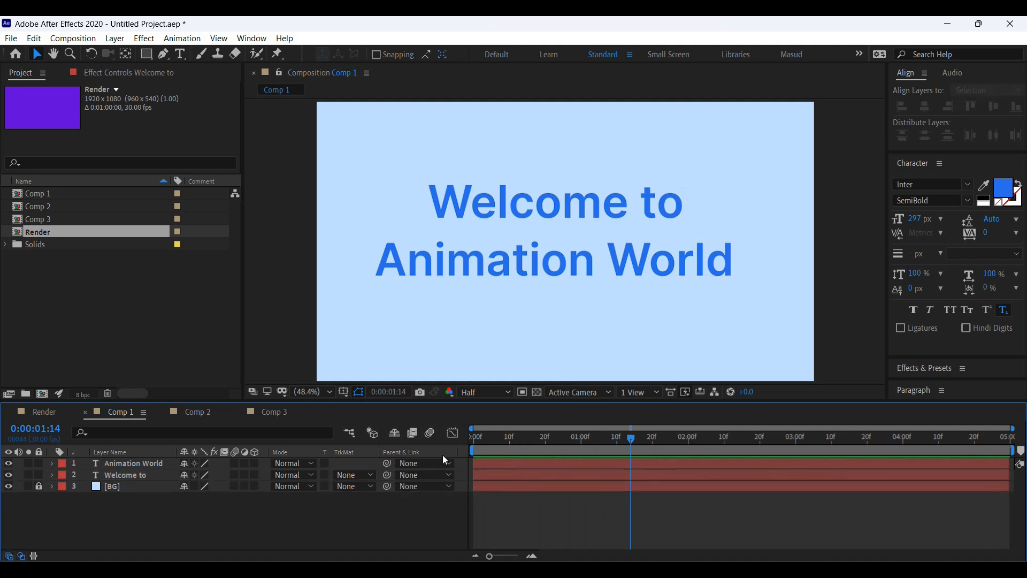
Step: Try stacking the "Welcome to" layer above "Animation World", and move it back below
left_click(501, 464)
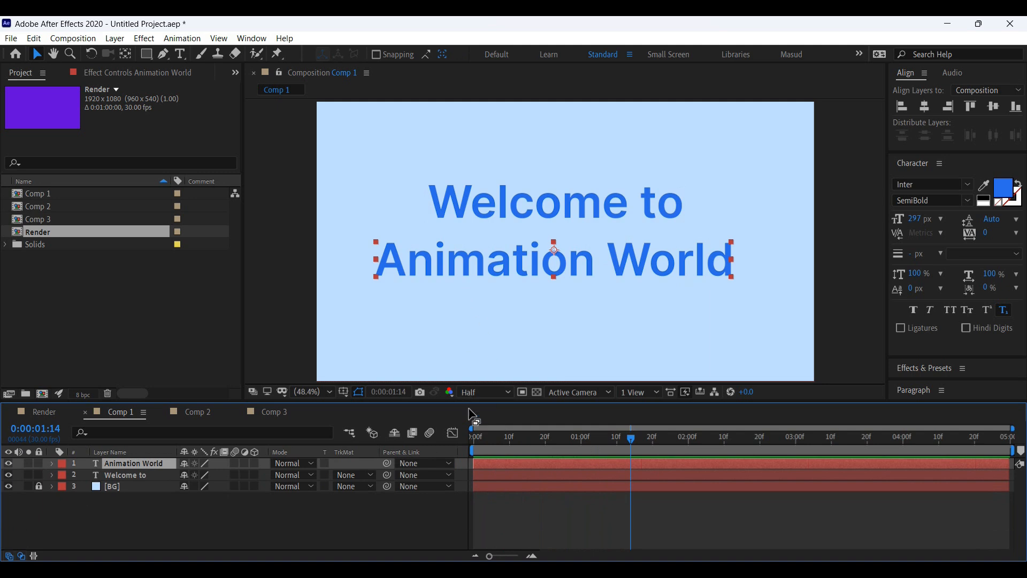
left_click(487, 473)
left_click_drag(151, 473, 133, 461)
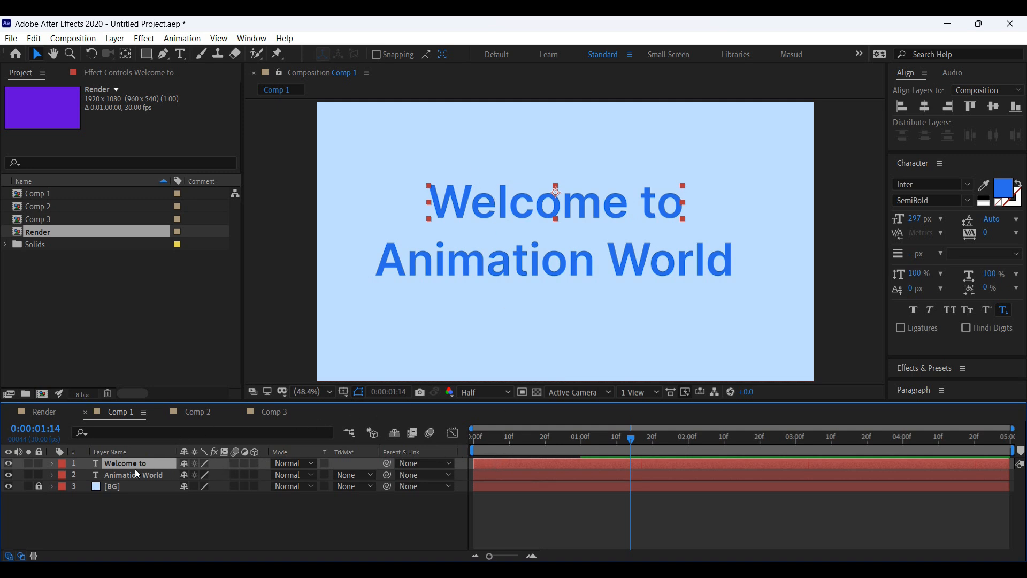
left_click_drag(135, 463, 134, 484)
Step: Shift the "Animation World" layer so it starts about 7 frames into the timeline, and preview the staggered fade-in
left_click(484, 463)
left_click(485, 476)
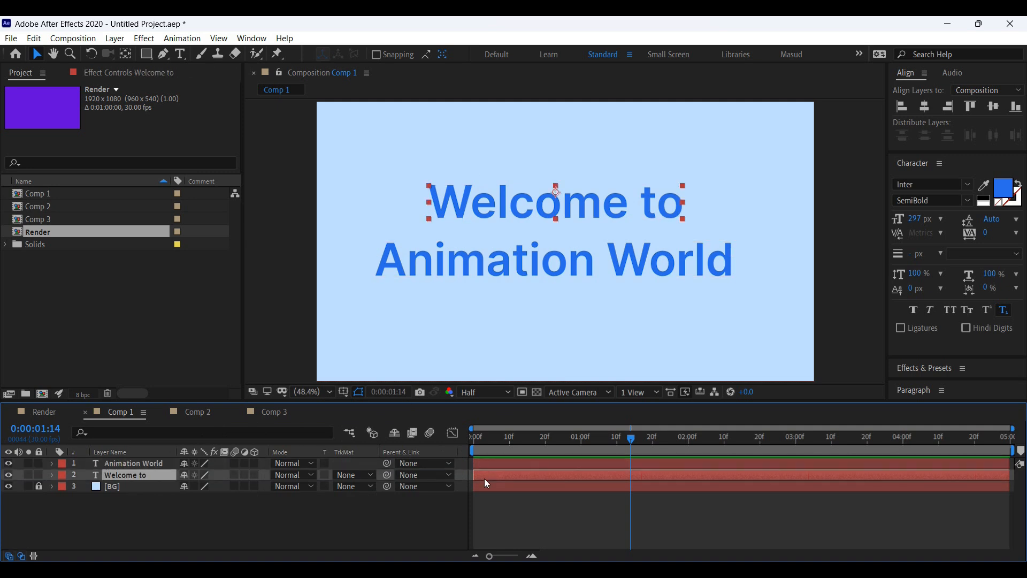
left_click(481, 463)
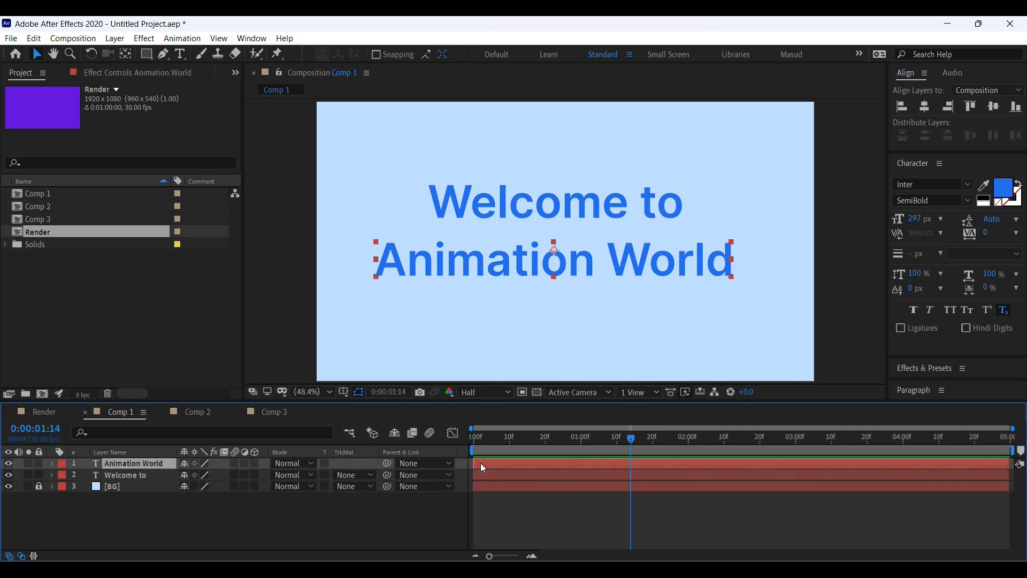
left_click_drag(486, 463, 453, 444)
key("space")
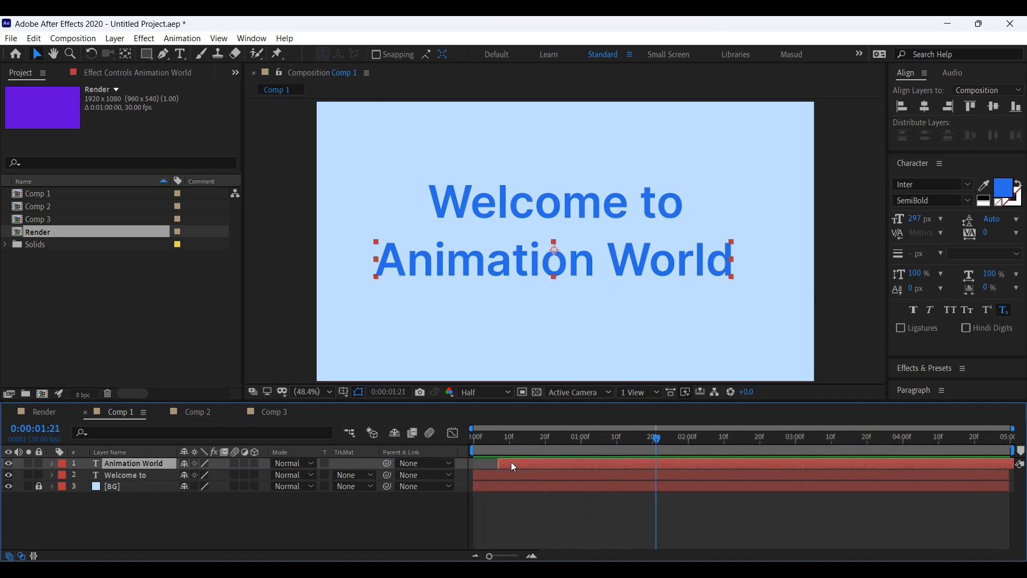
Step: Shift the "Animation World" layer so it starts about 14 frames into the timeline, and preview the fade-in
left_click_drag(527, 464, 402, 448)
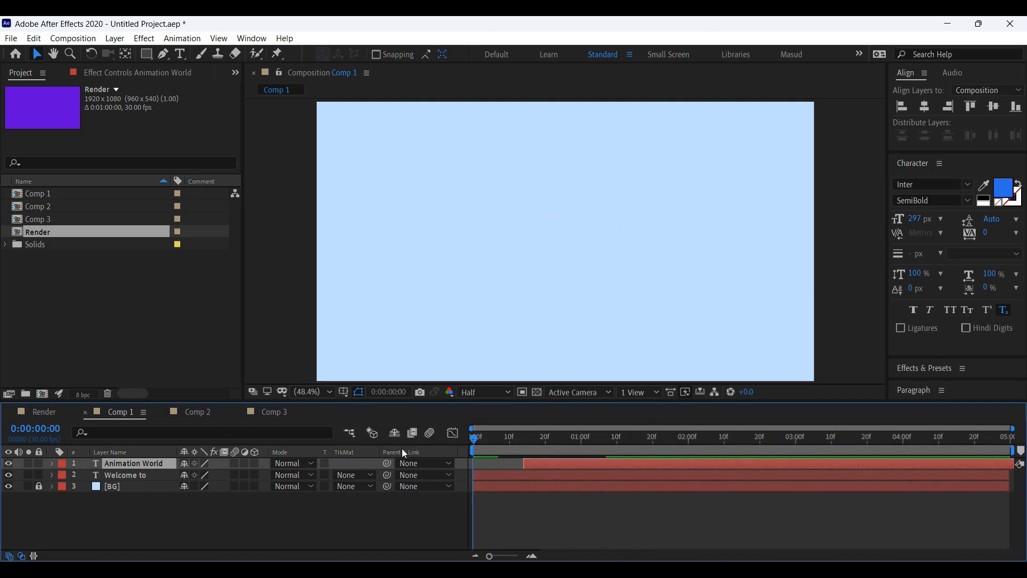
key("space")
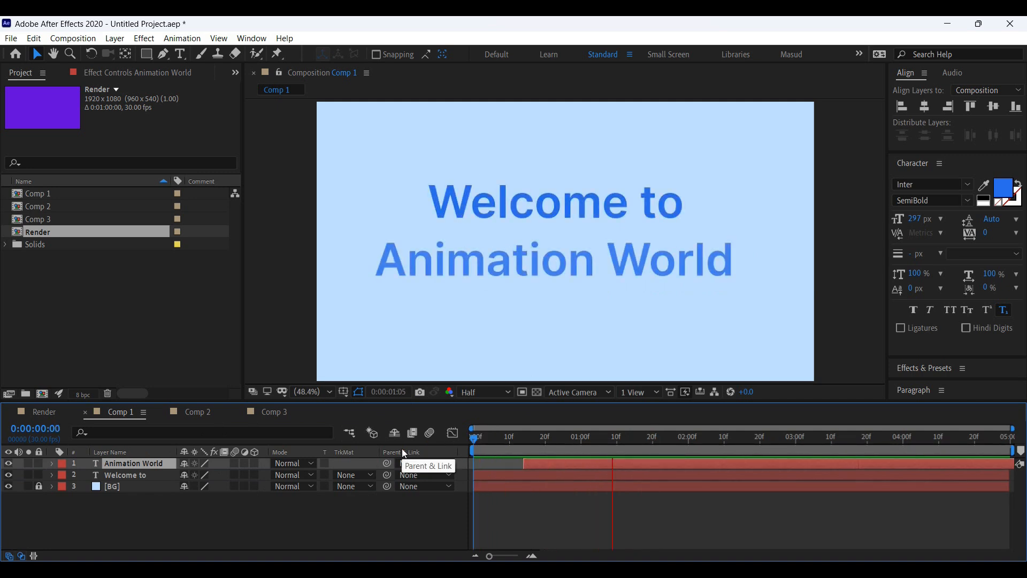
key("space")
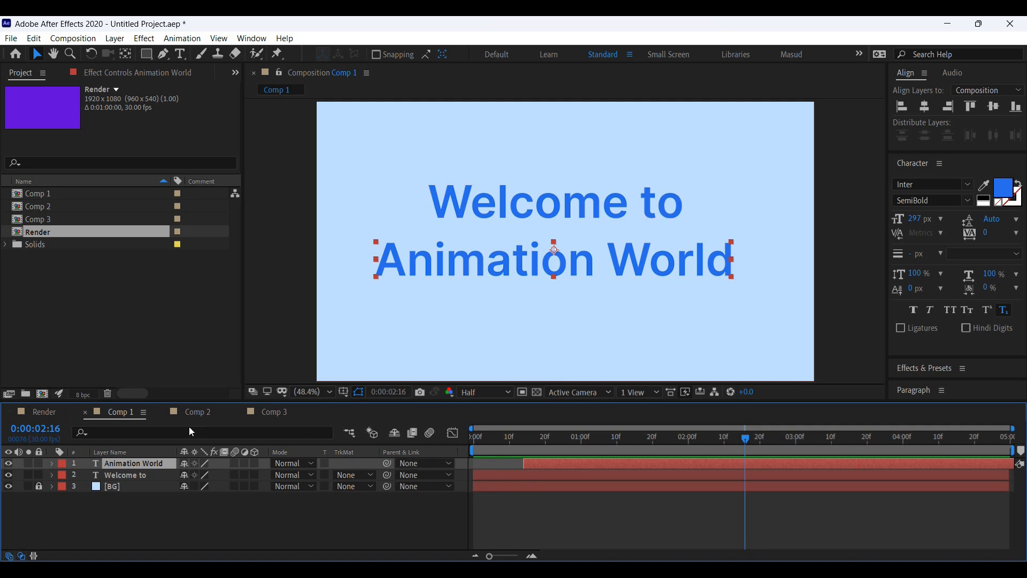
Step: Look through the Comp 2, Comp 3 and Render compositions, and return to the Comp 1 timeline
left_click(211, 418)
left_click(260, 419)
left_click(201, 413)
left_click(43, 411)
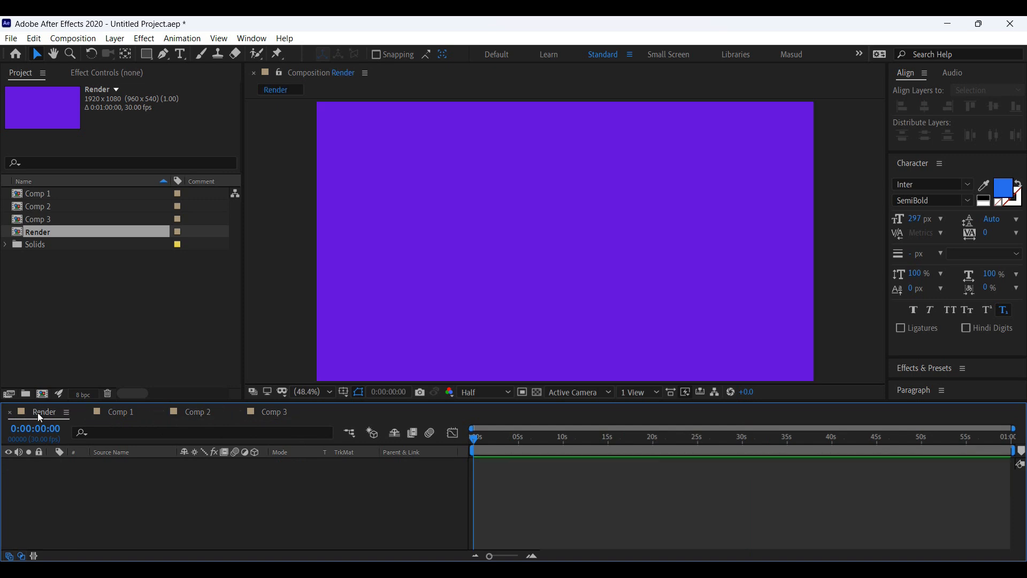
left_click(114, 414)
left_click(197, 413)
left_click(274, 415)
left_click(125, 413)
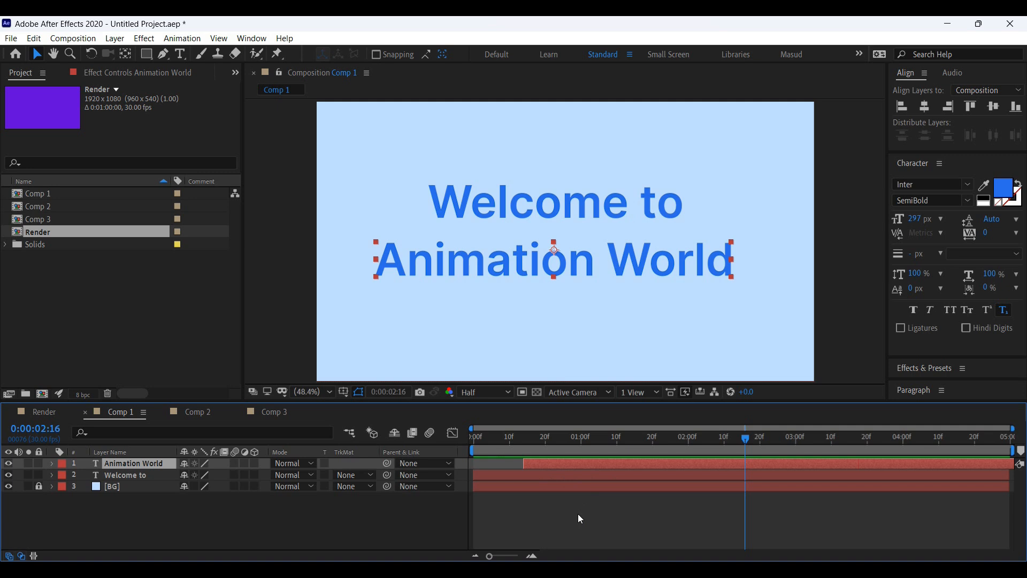
Step: Preview the Comp 1 title animation from the first frame, and return the playhead to the start
left_click_drag(555, 439, 450, 438)
key("space")
left_click(472, 437)
Step: Open the Comp 2 timeline, and close the Illustrator window showing the car.ai drawing
left_click(198, 410)
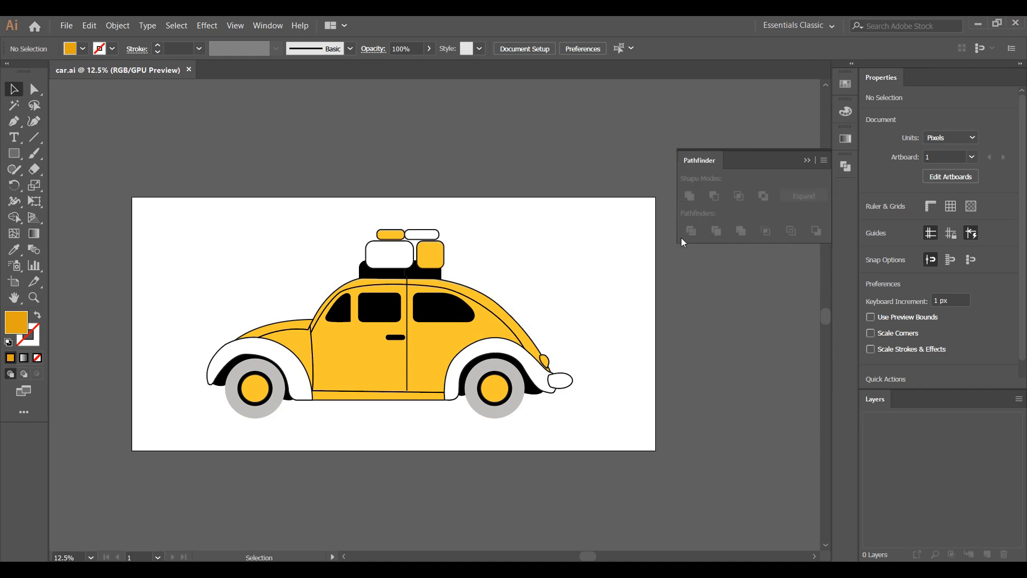
left_click(1016, 27)
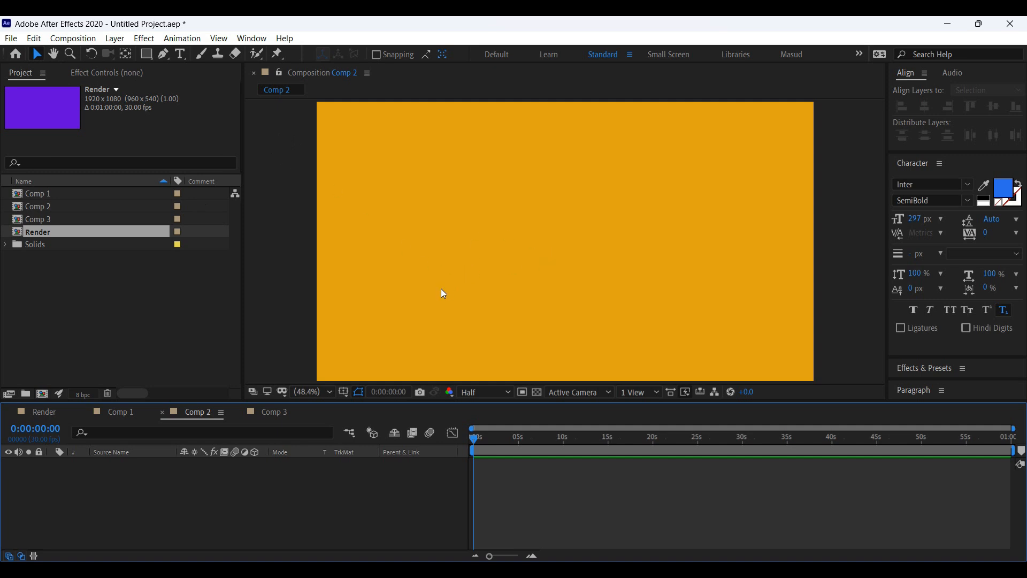
Step: Empty the disk cache for all versions from the Media & Disk Cache preferences, and accept the preferences
left_click(11, 39)
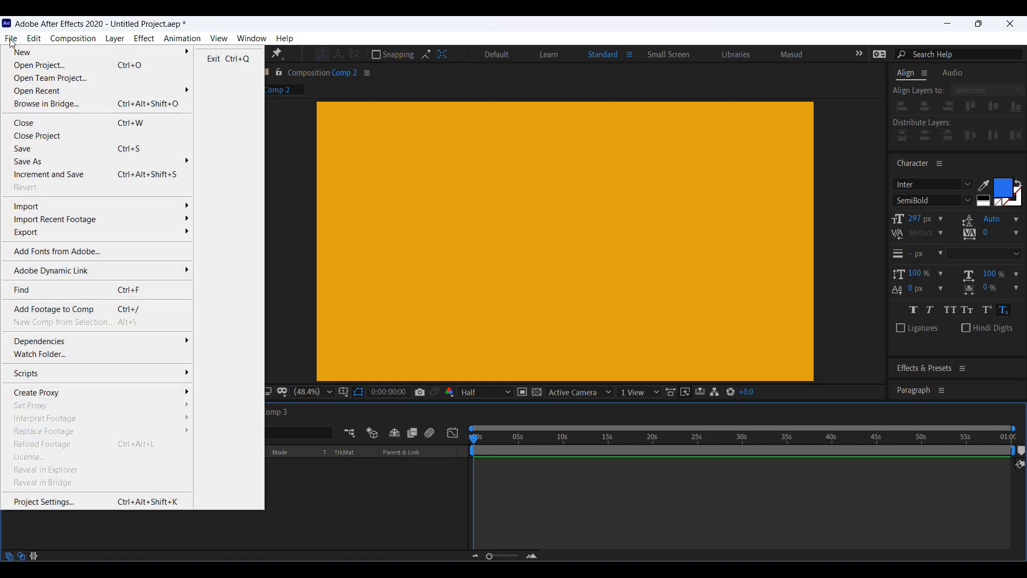
mouse_move(33, 38)
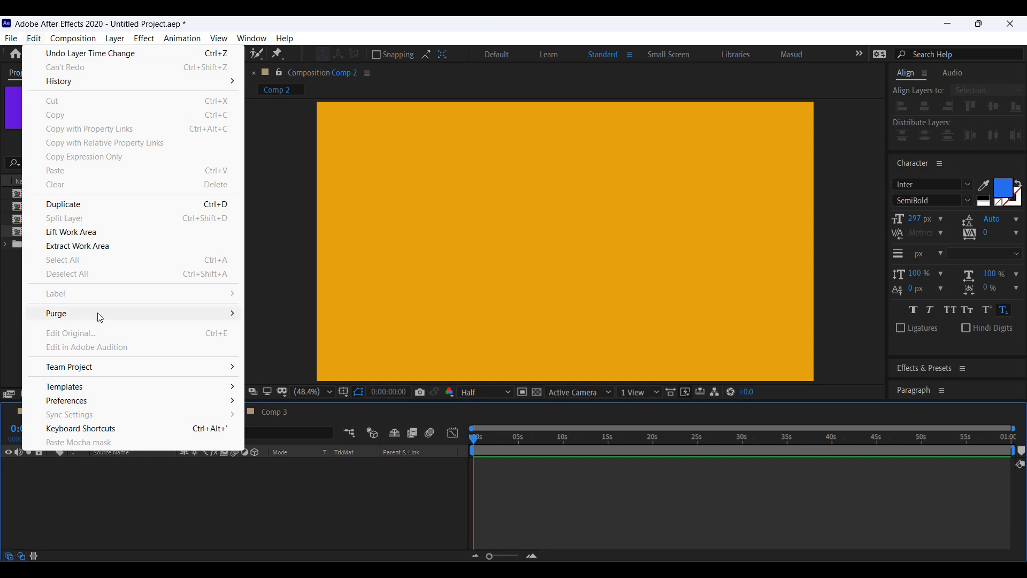
mouse_move(66, 405)
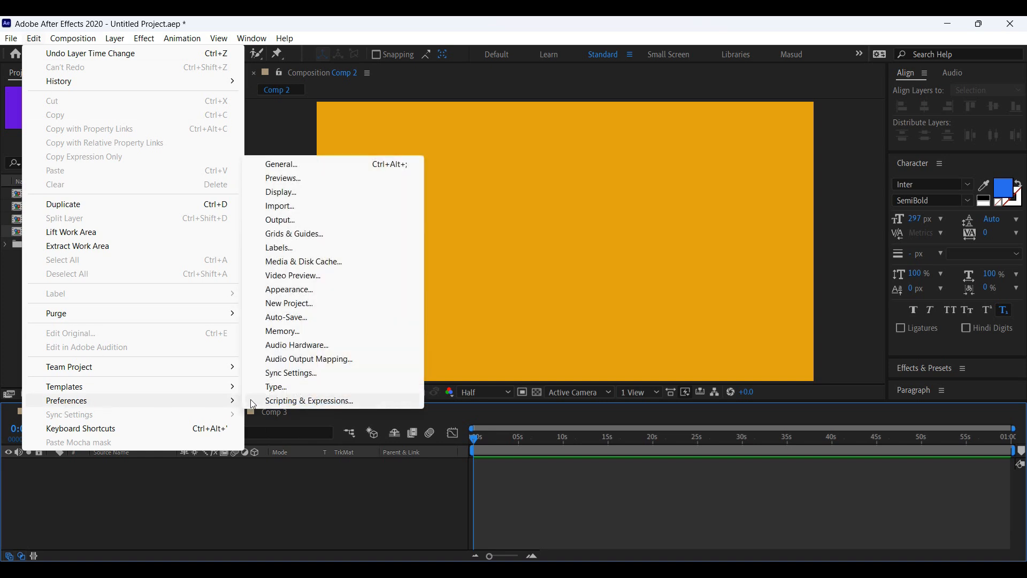
left_click(301, 267)
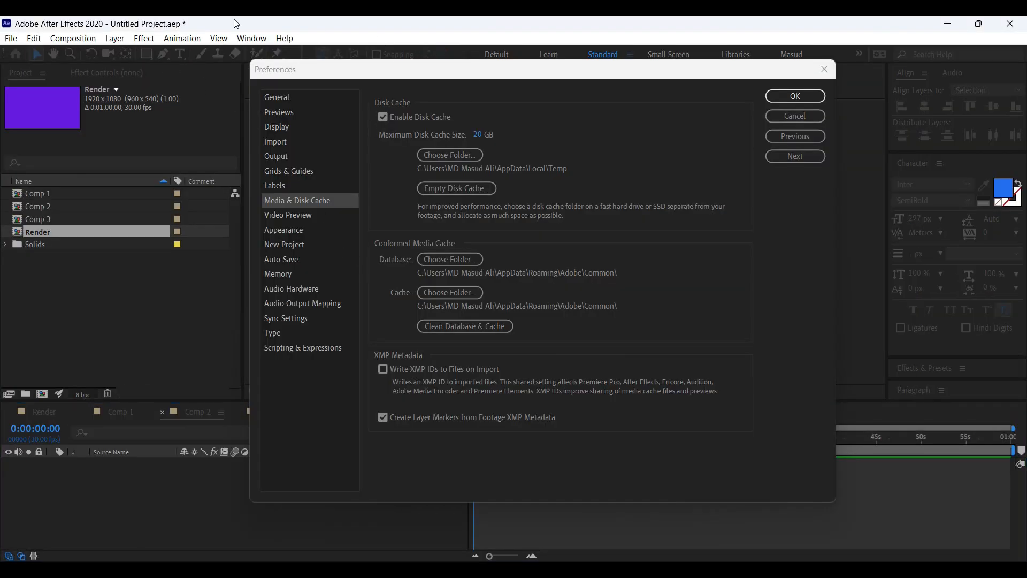
left_click_drag(485, 79, 450, 94)
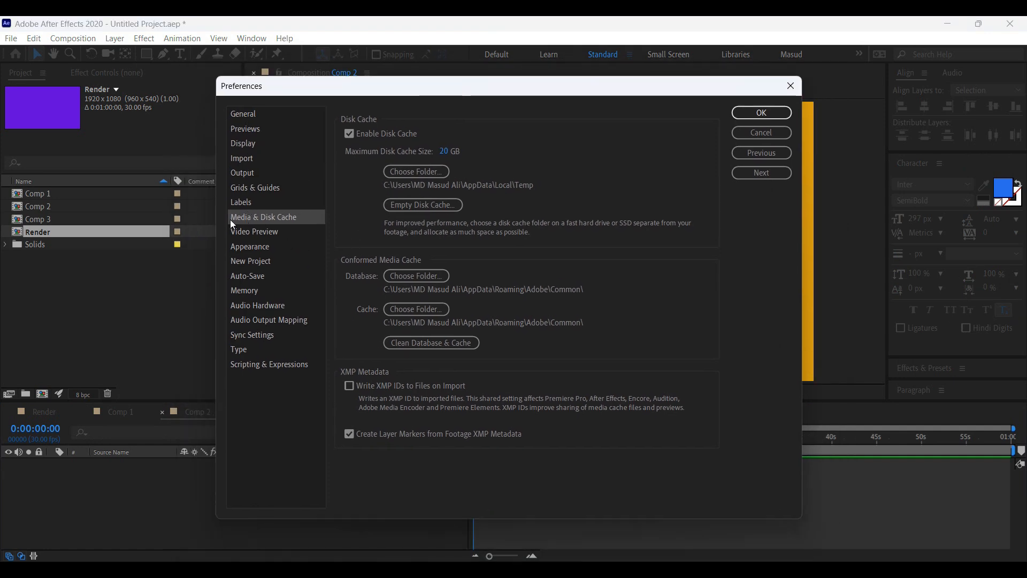
left_click(435, 204)
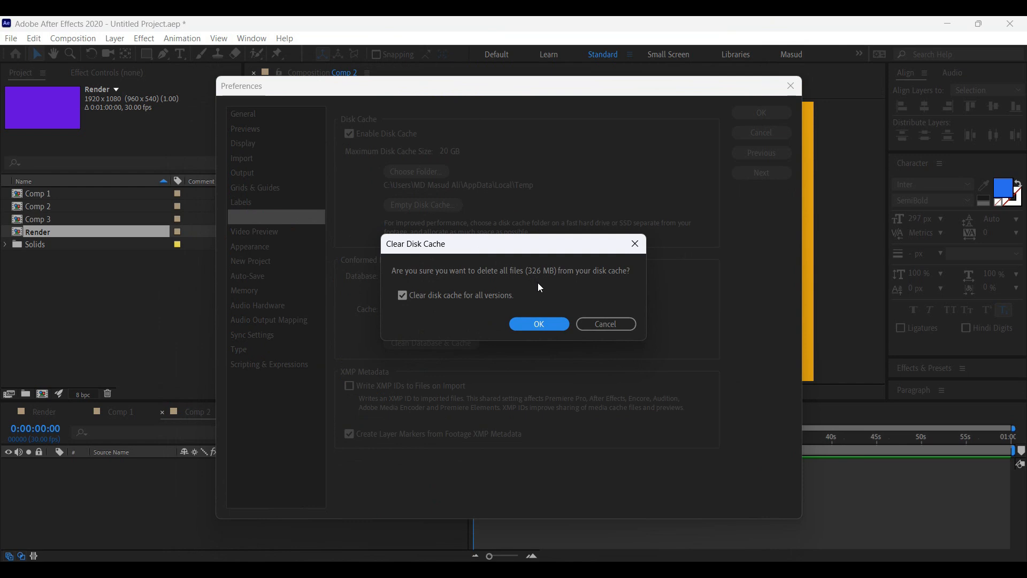
left_click(544, 325)
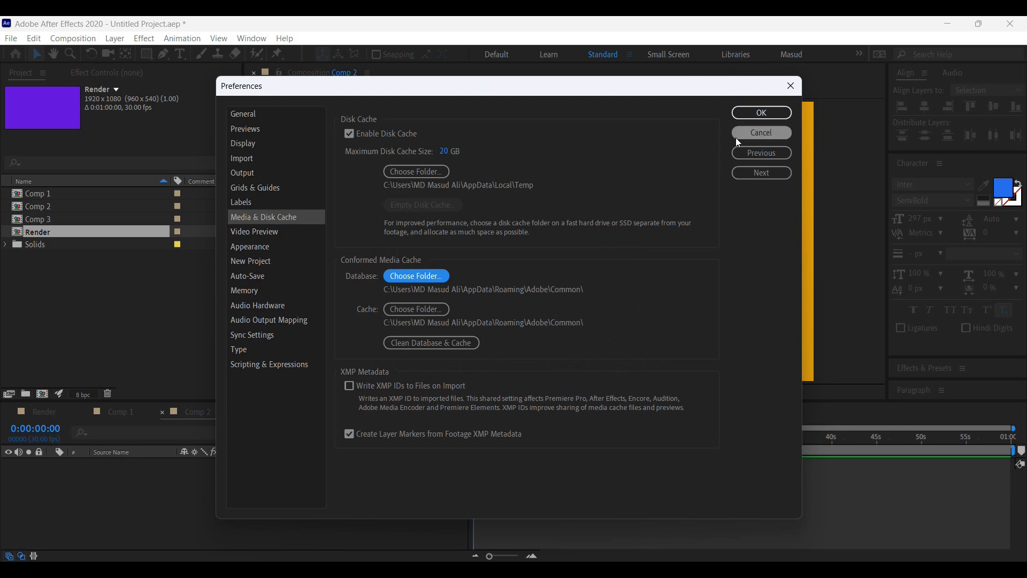
left_click(760, 112)
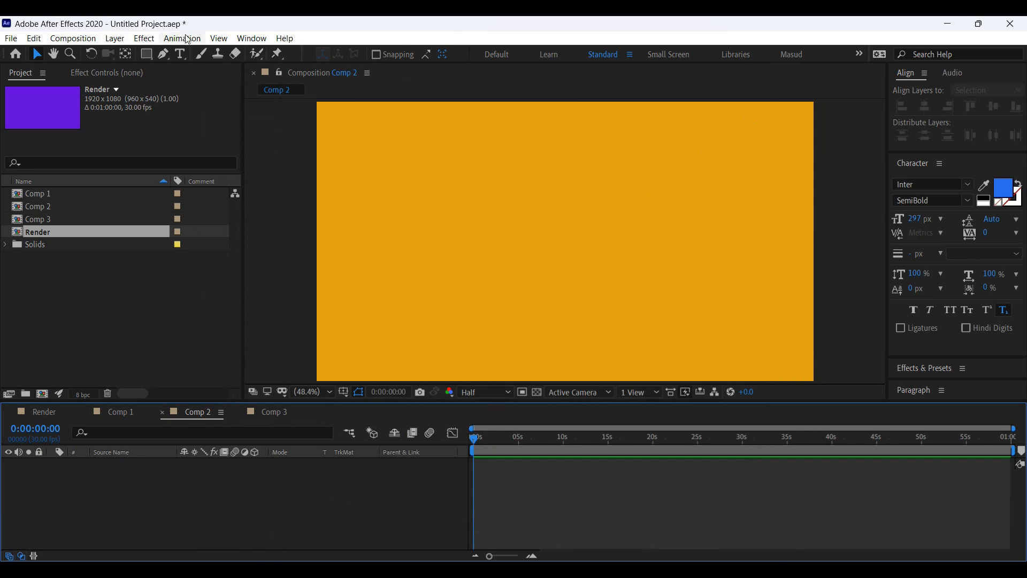
Step: Save the project as Composition 2.aep in the 06 Composition folder
left_click(10, 38)
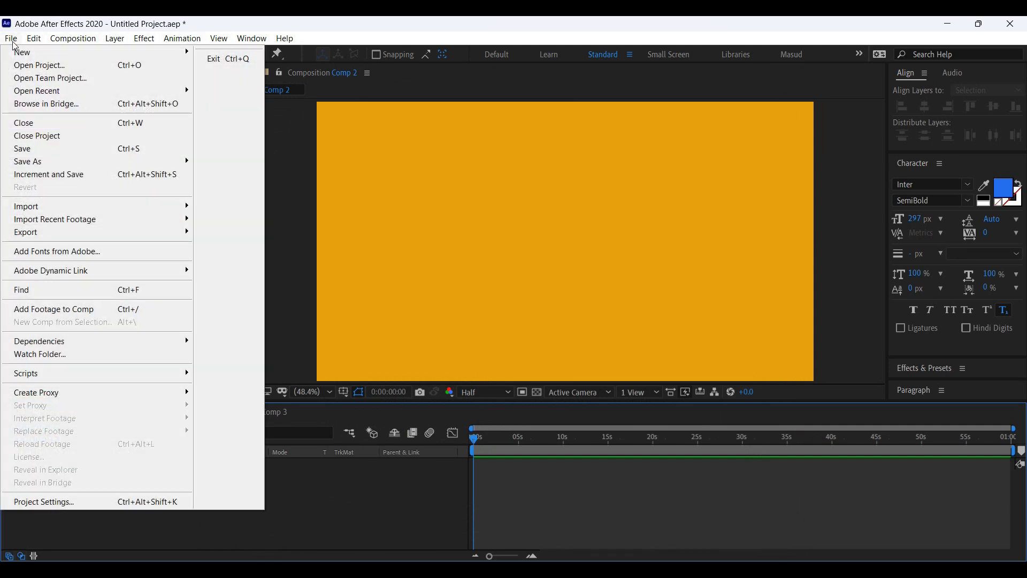
left_click(30, 150)
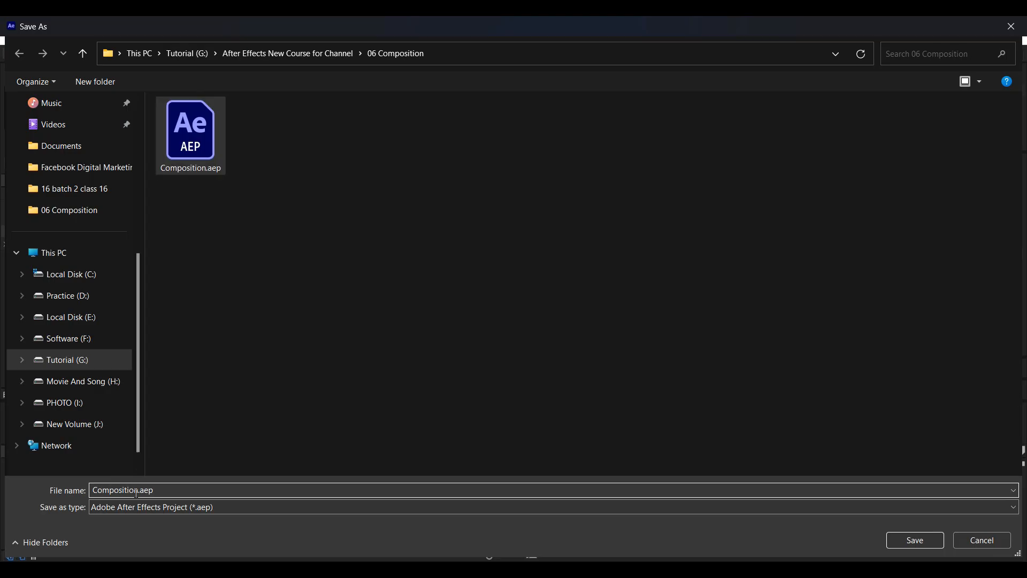
left_click(137, 493)
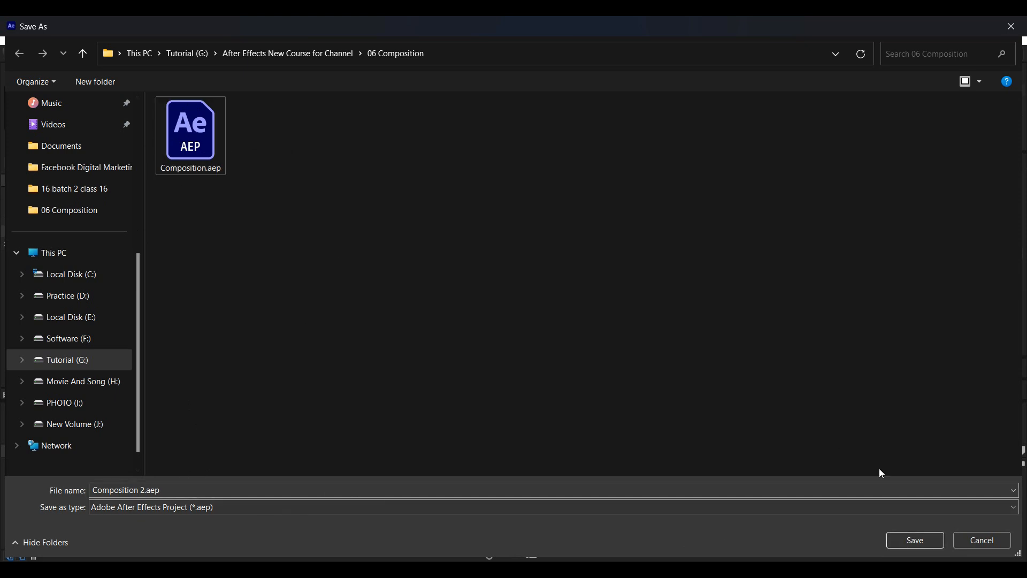
left_click(916, 541)
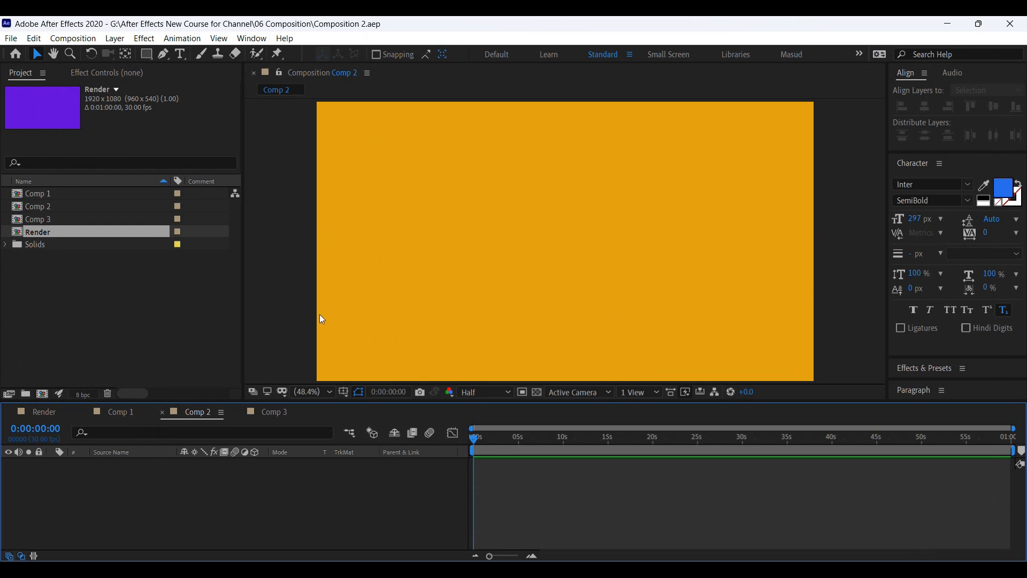
Step: Start a new solid layer in the empty Comp 2 composition
left_click(164, 485)
right_click(155, 480)
mouse_move(183, 337)
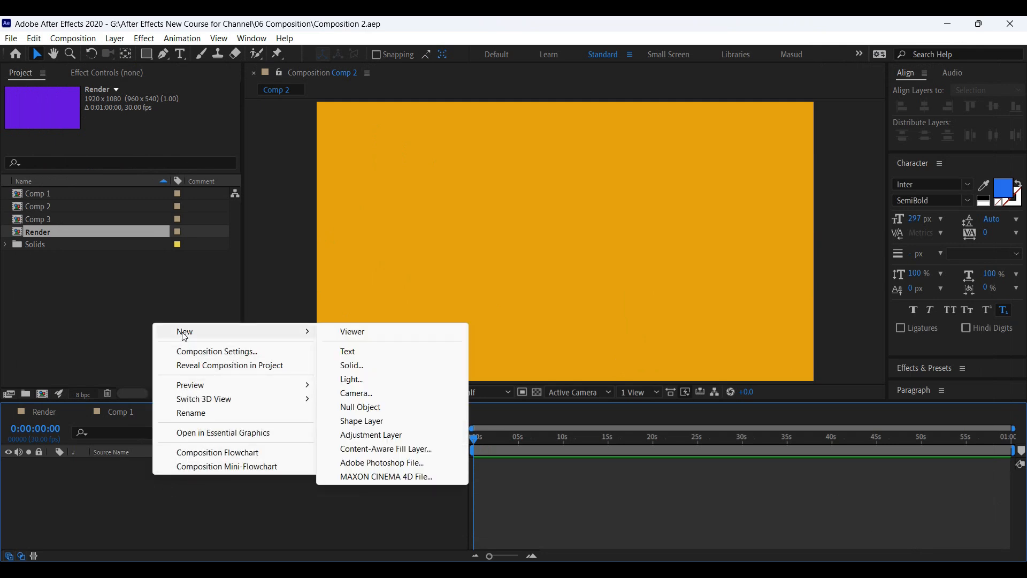
left_click(353, 365)
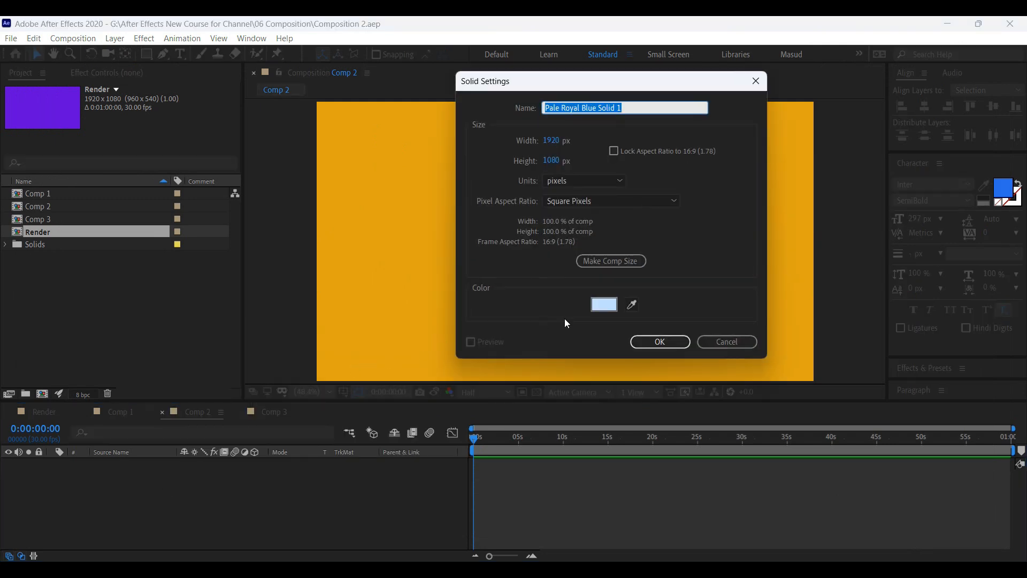
Step: Try to sample the solid's colour from the orange composition background with the eyedropper
left_click(631, 305)
left_click(408, 288)
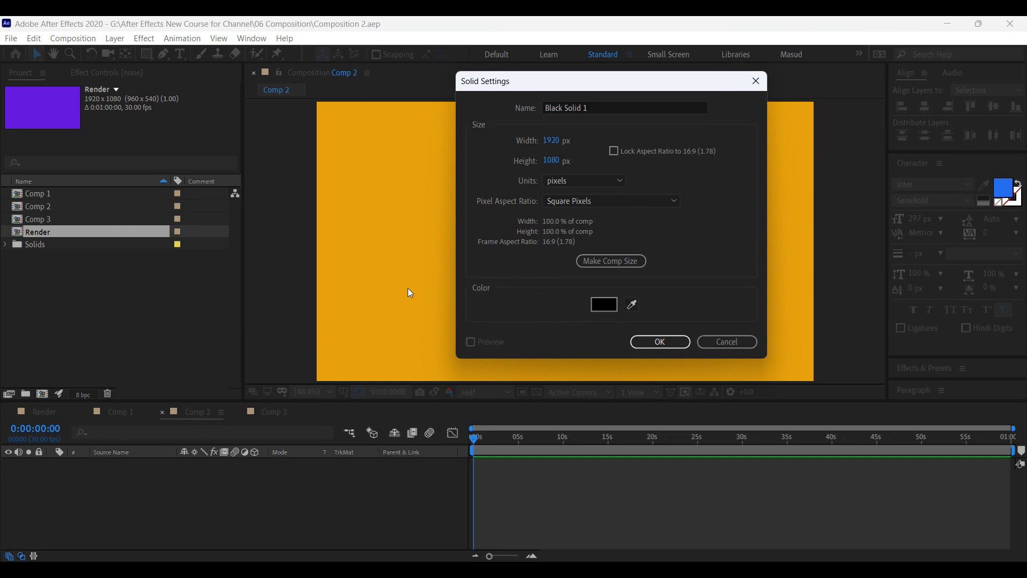
left_click(632, 305)
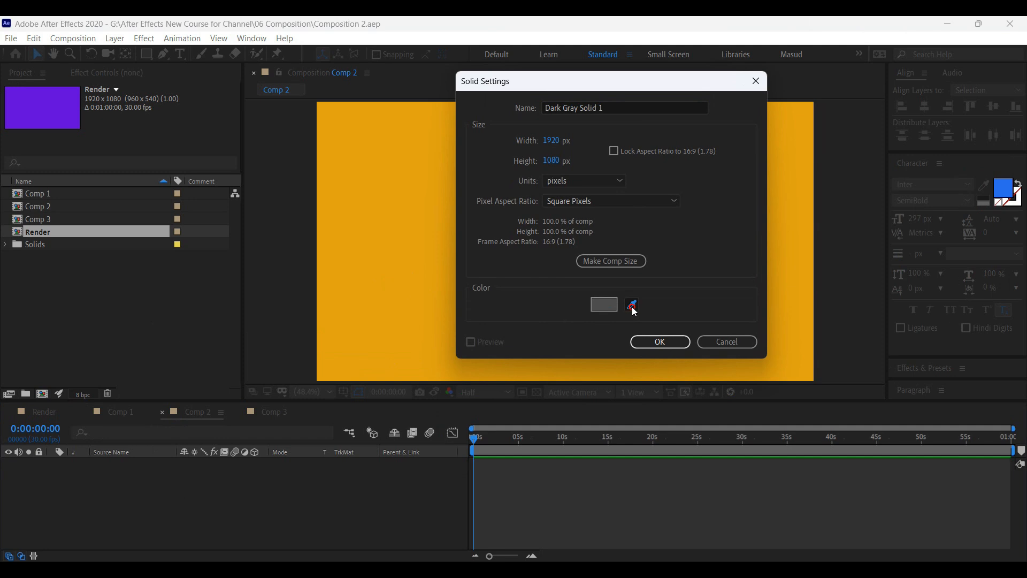
left_click(361, 253)
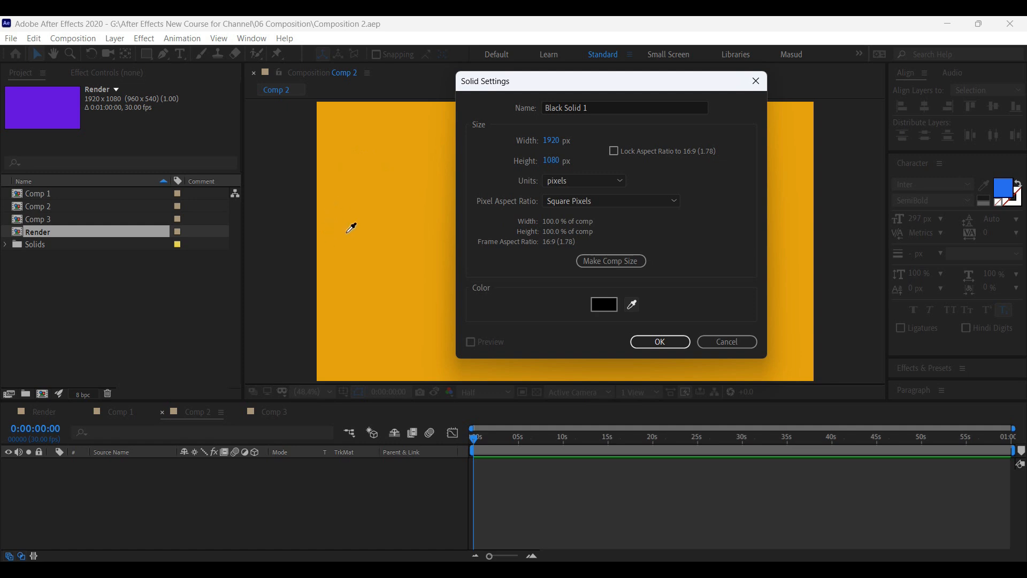
Step: Set the solid's colour to a pale yellow, about FFFCDB
left_click(612, 303)
left_click(594, 306)
left_click(784, 316)
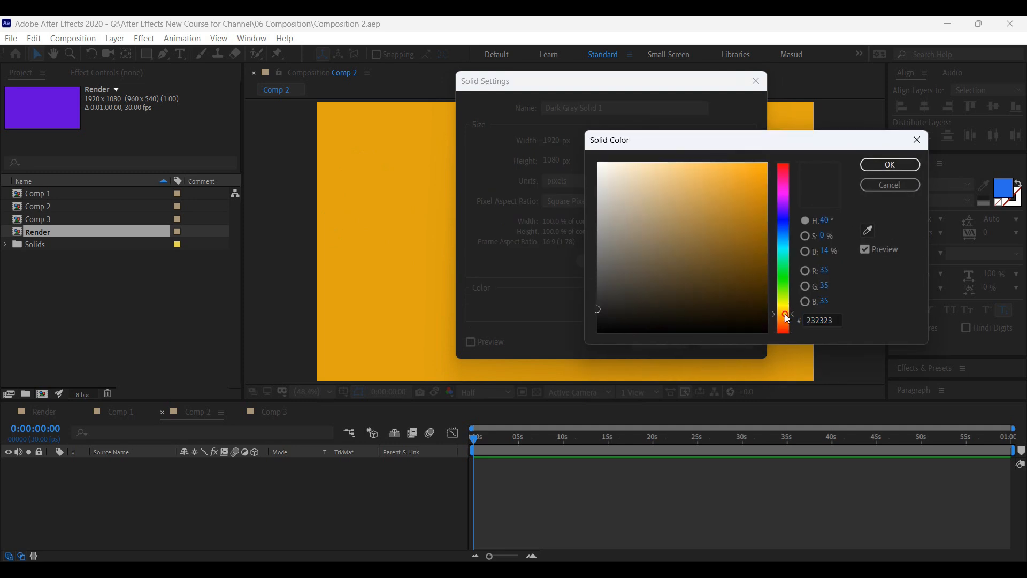
left_click_drag(785, 316, 787, 316)
mouse_move(707, 172)
left_mouse_down()
mouse_move(701, 156)
mouse_move(667, 156)
mouse_move(691, 162)
left_mouse_up()
left_click_drag(779, 304, 781, 306)
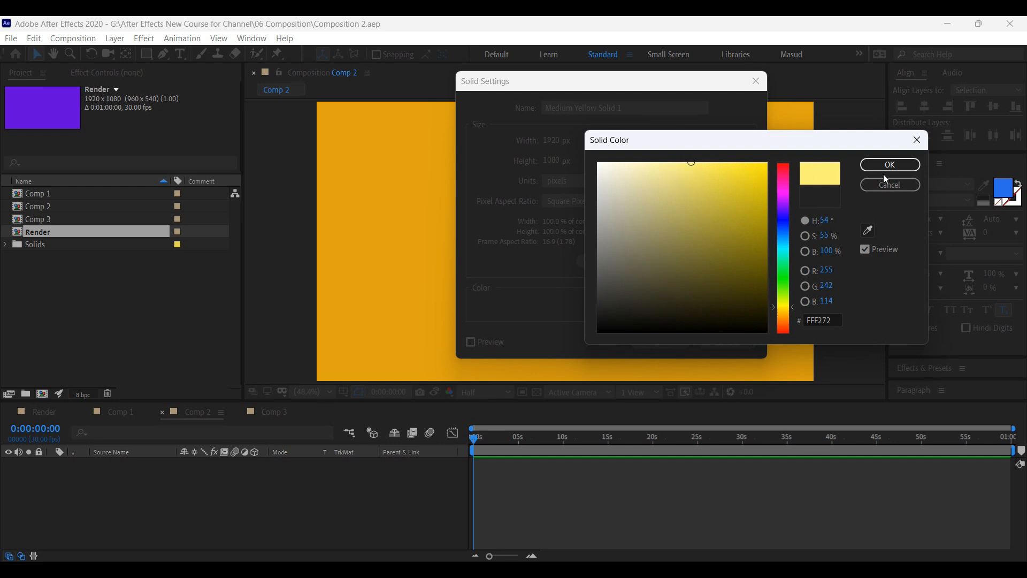
left_click(704, 159)
mouse_move(704, 158)
left_mouse_down()
mouse_move(704, 190)
mouse_move(683, 190)
mouse_move(722, 185)
mouse_move(728, 206)
mouse_move(626, 173)
mouse_move(589, 178)
mouse_move(587, 202)
mouse_move(598, 207)
mouse_move(614, 160)
left_mouse_up()
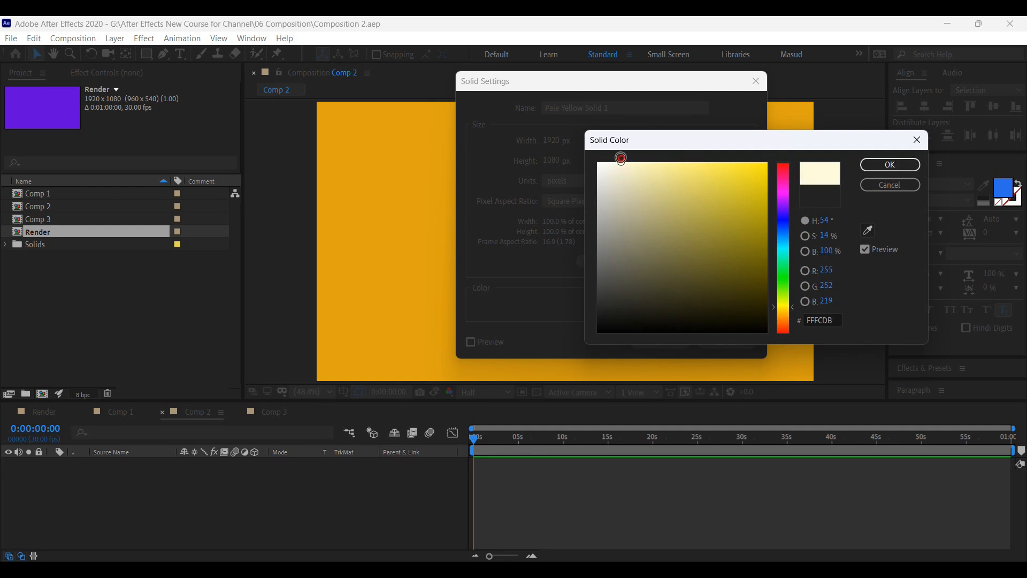
left_click(890, 164)
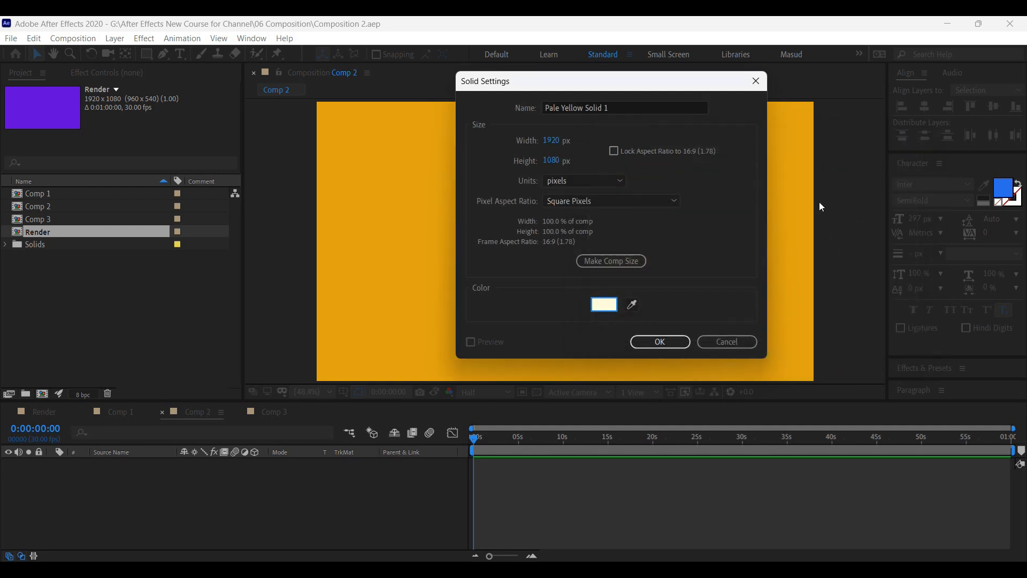
Step: Rename the new solid as BG Yellow
left_click(576, 109)
left_click_drag(615, 109, 585, 106)
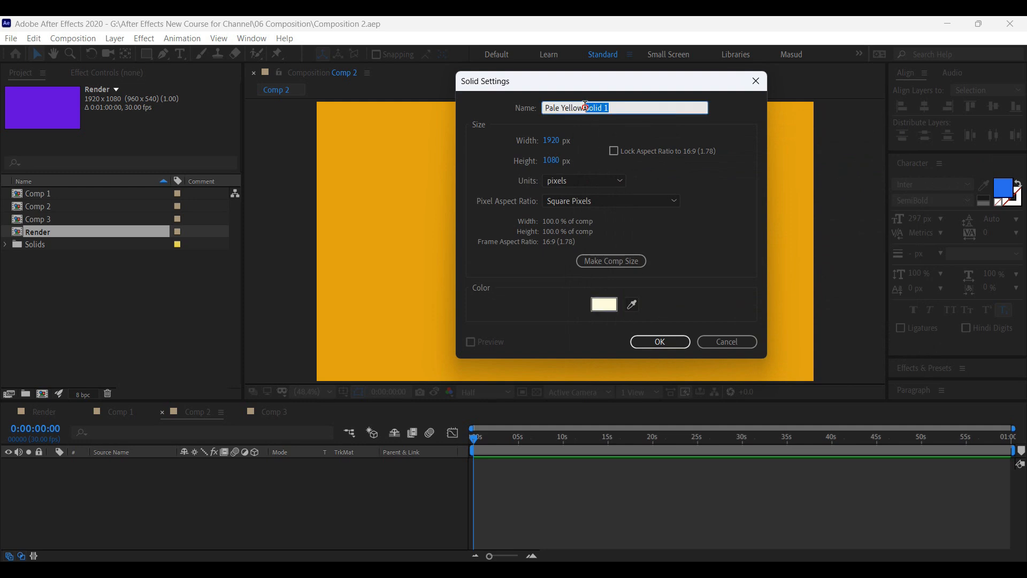
key("BackSpace")
left_click(560, 117)
key("BackSpace")
key("BackSpace")
key("BackSpace")
key("BackSpace")
key("BackSpace")
type("BG")
Step: Create the solid at composition size and lock its layer in the Comp 2 timeline
left_click(605, 259)
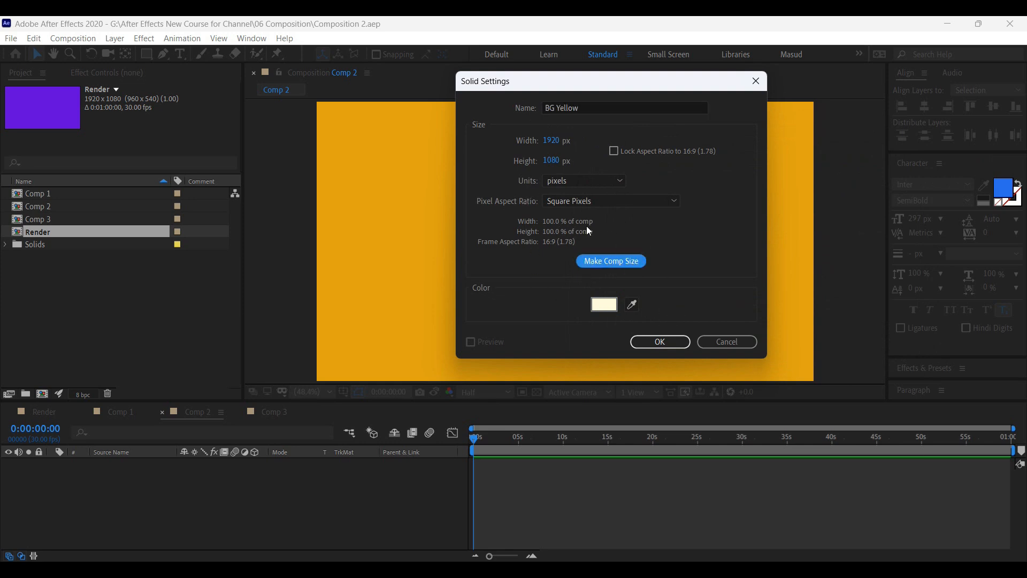
left_click(659, 343)
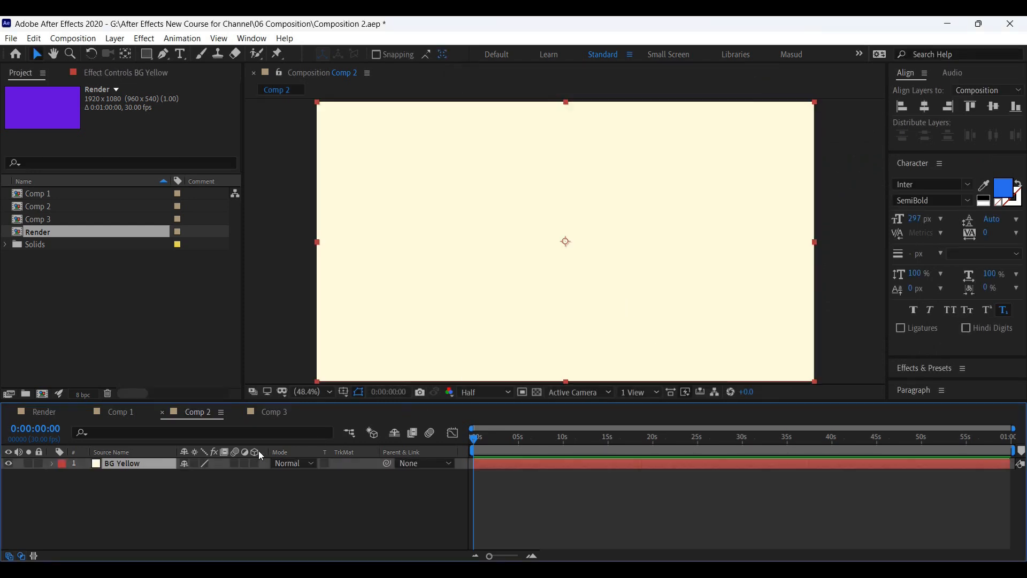
left_click(40, 463)
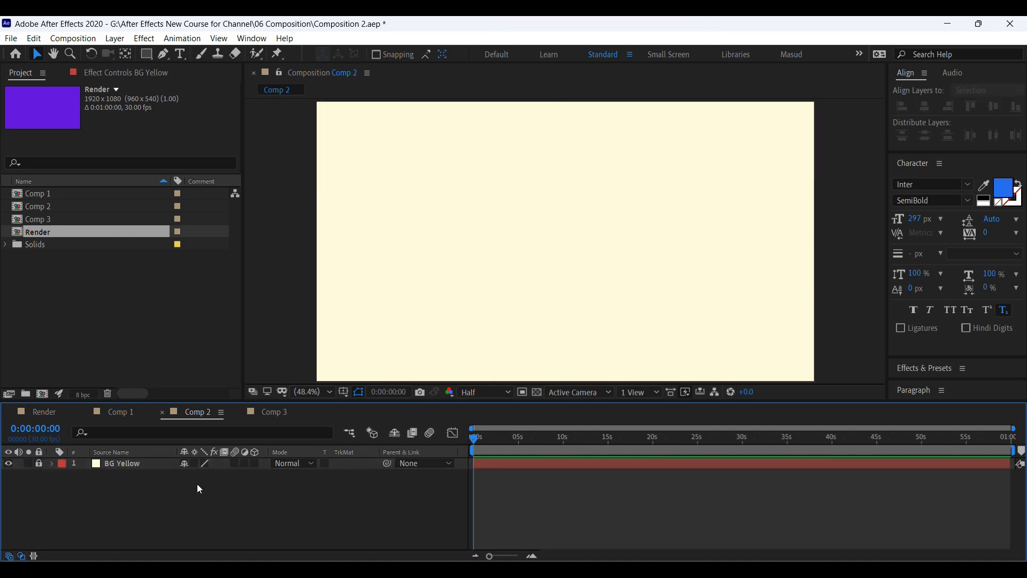
left_click(126, 303)
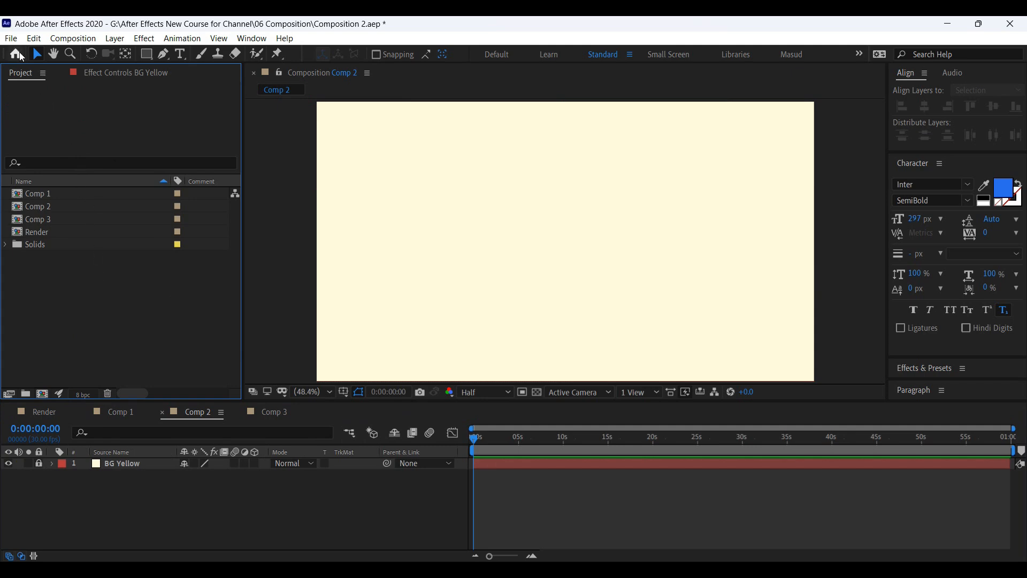
double_click(96, 291)
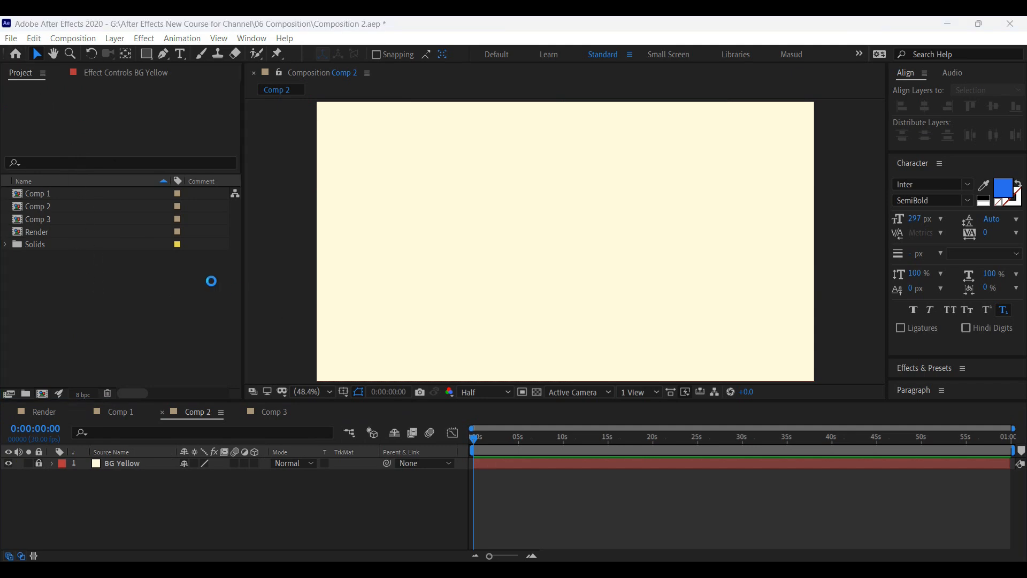
left_click(459, 442)
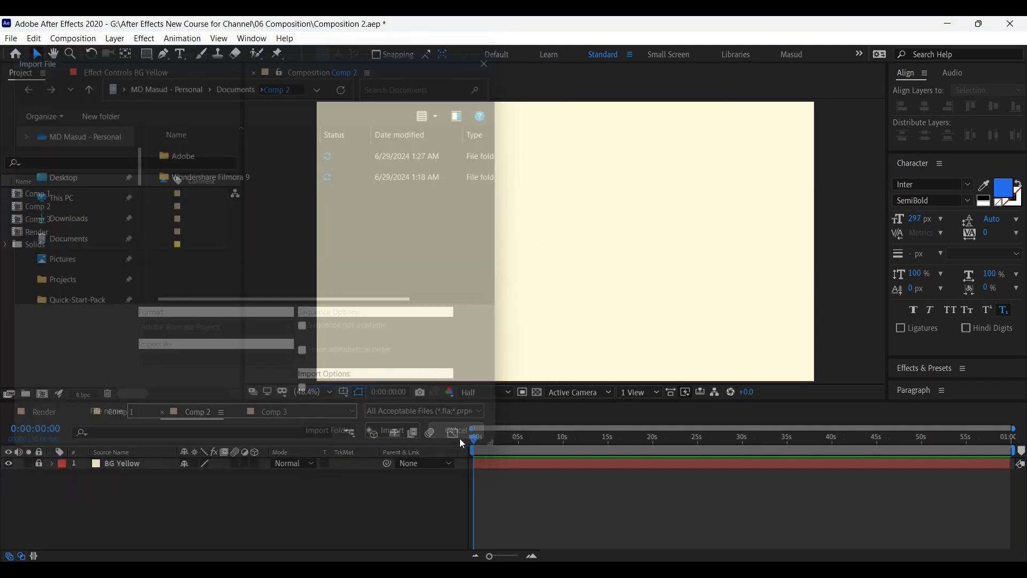
Step: Import car.ai from the 06 Composition folder as Composition - Retain Layer Sizes
left_click(11, 39)
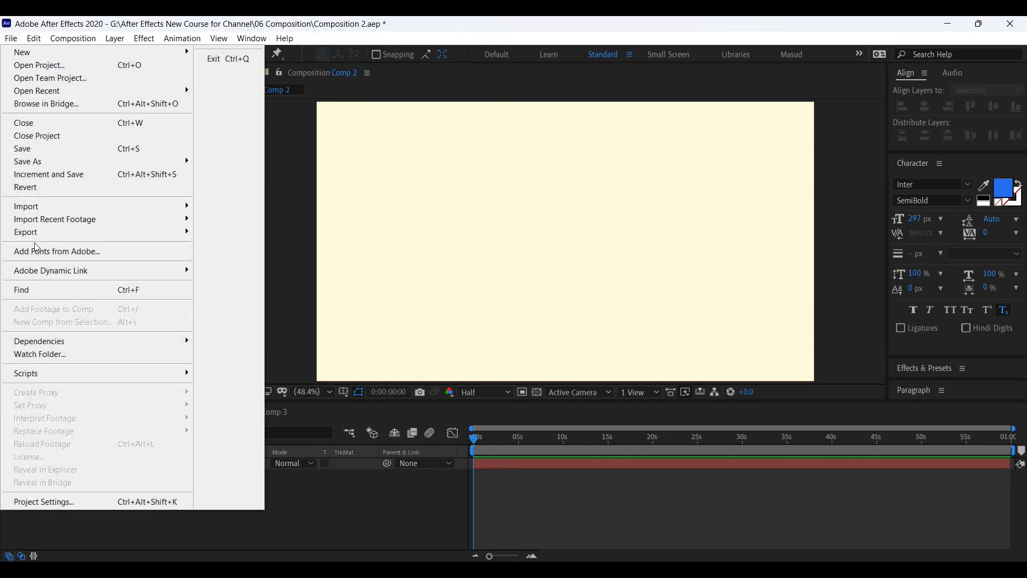
mouse_move(34, 213)
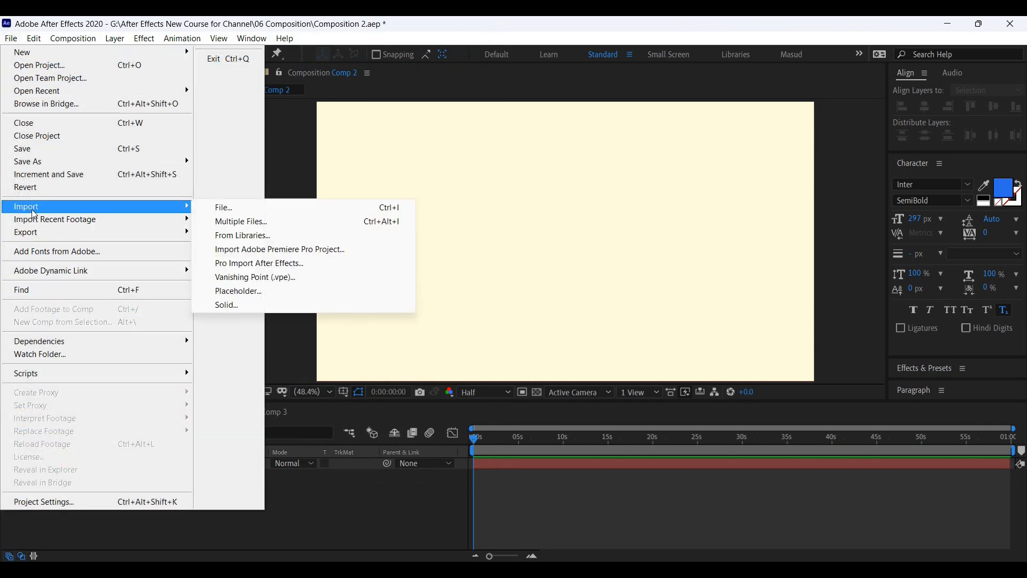
left_click(221, 214)
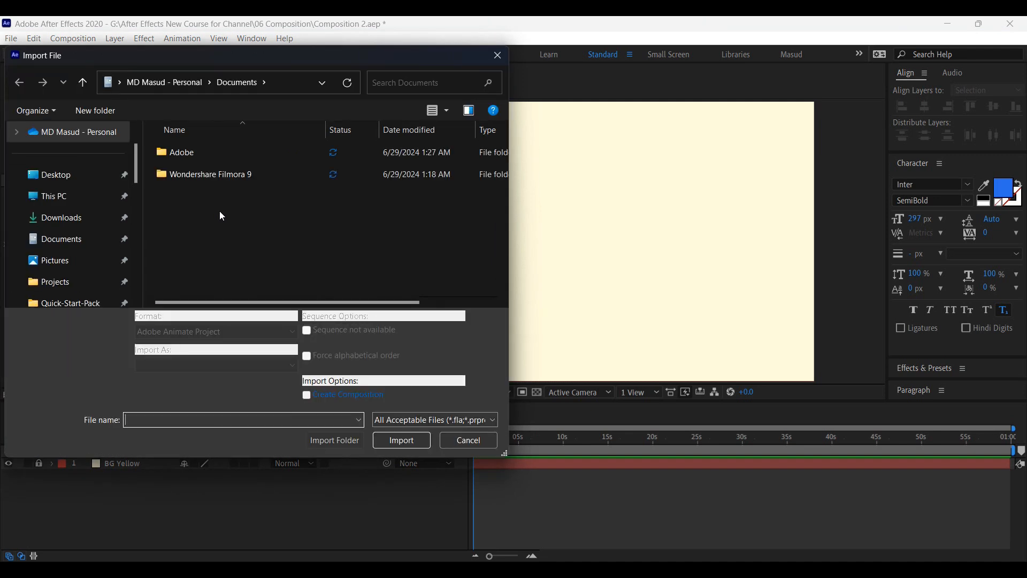
scroll(47, 248, "down", 3)
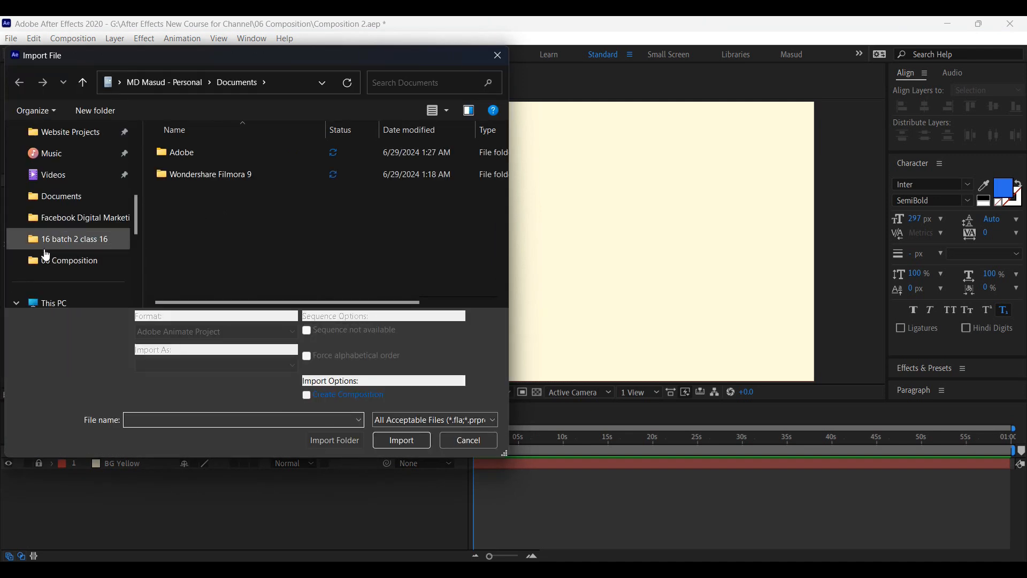
left_click(75, 267)
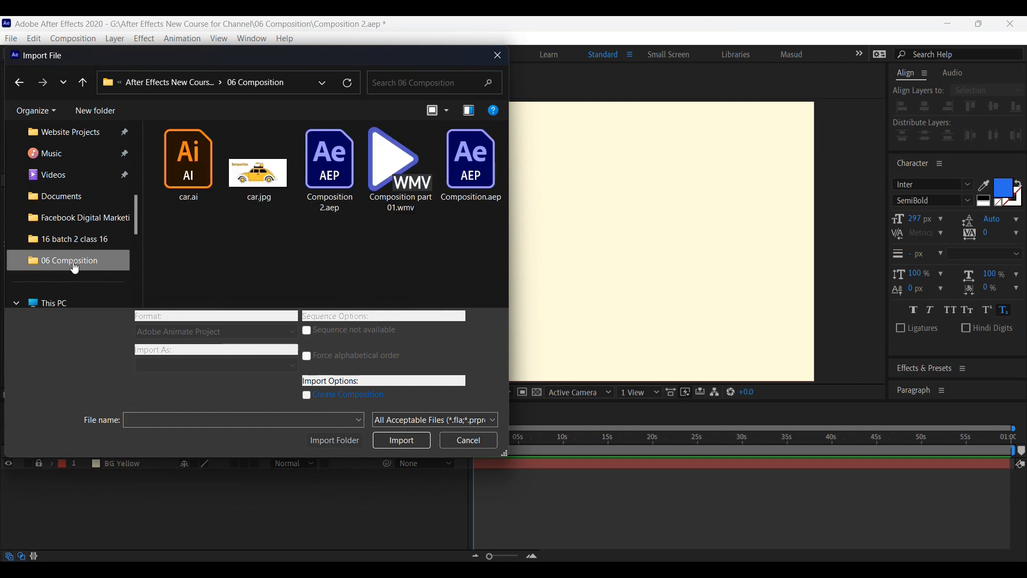
left_click(189, 163)
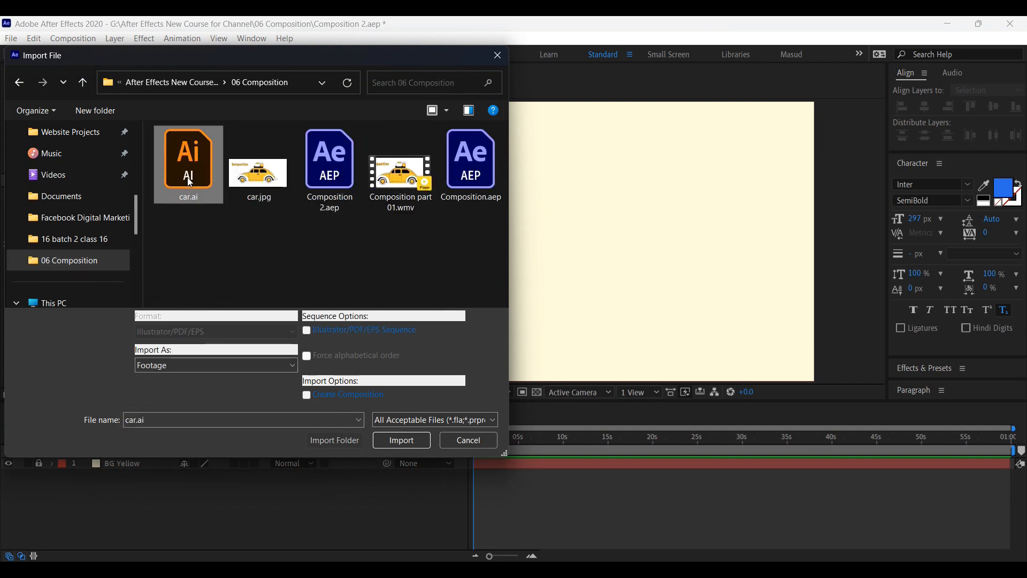
left_click(219, 366)
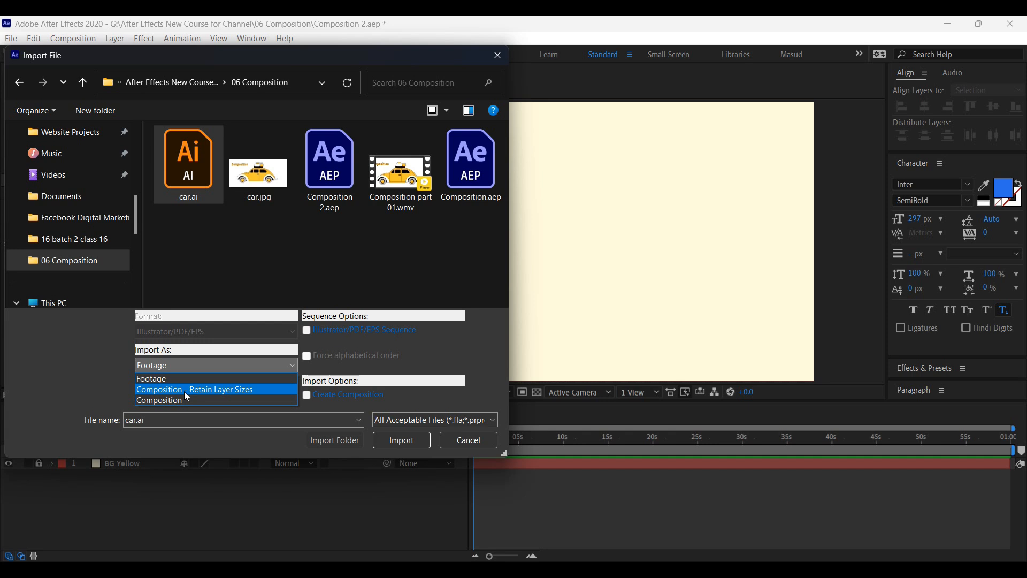
left_click(185, 390)
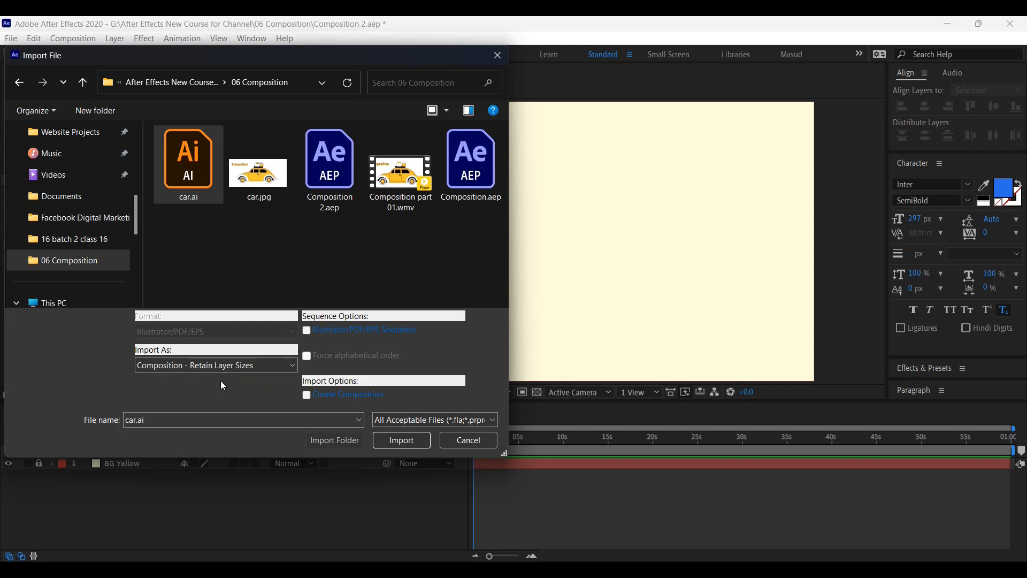
left_click(412, 446)
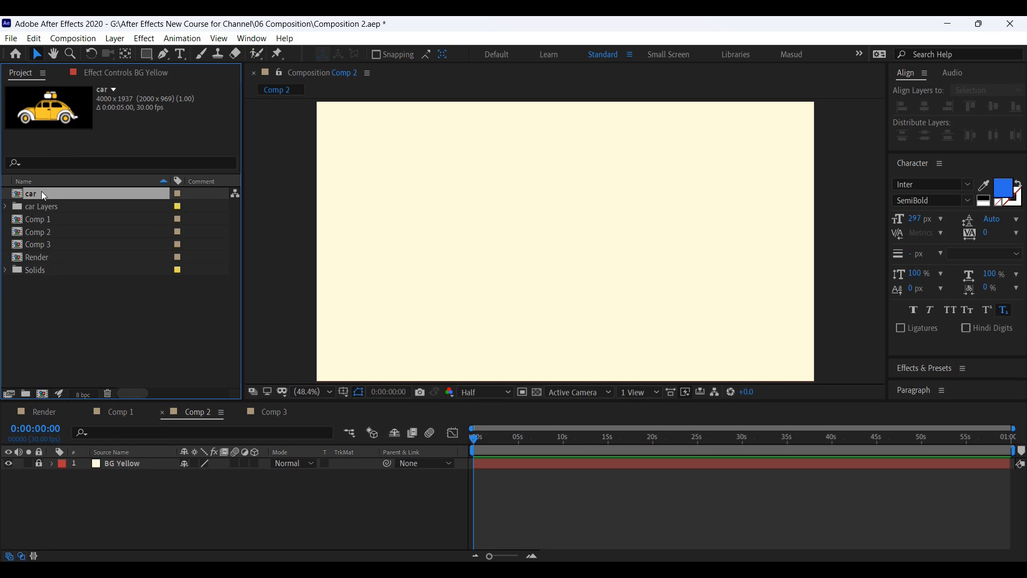
Step: Add Layer 1/car.ai from the car Layers folder to the Comp 2 timeline and place it above BG Yellow
left_click(5, 207)
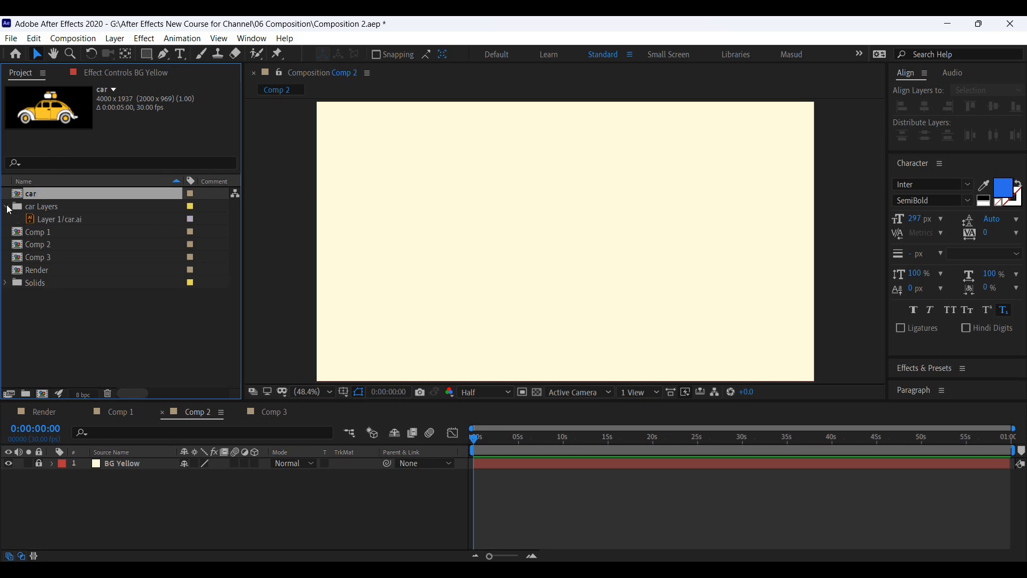
left_click(6, 207)
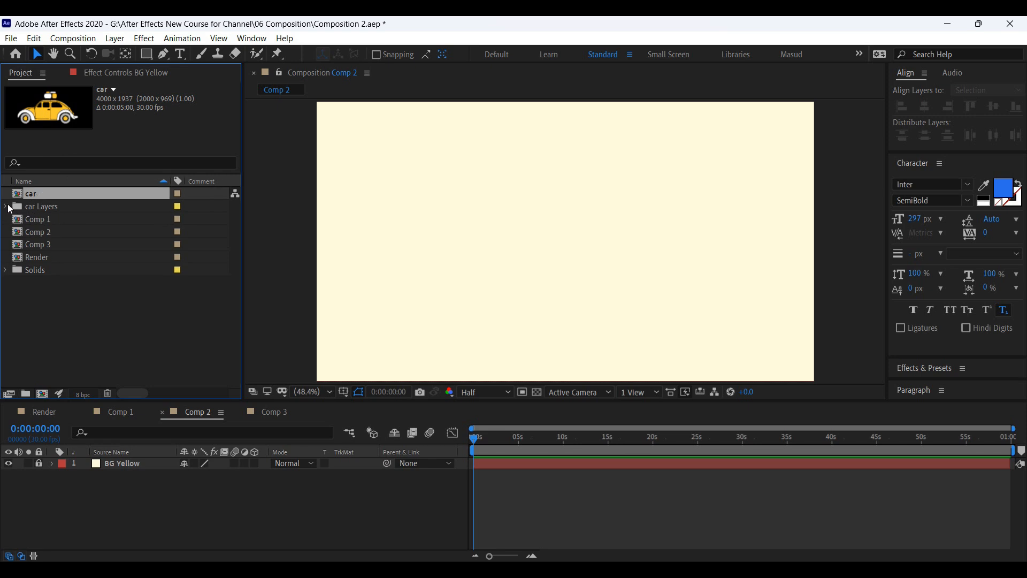
left_click(5, 207)
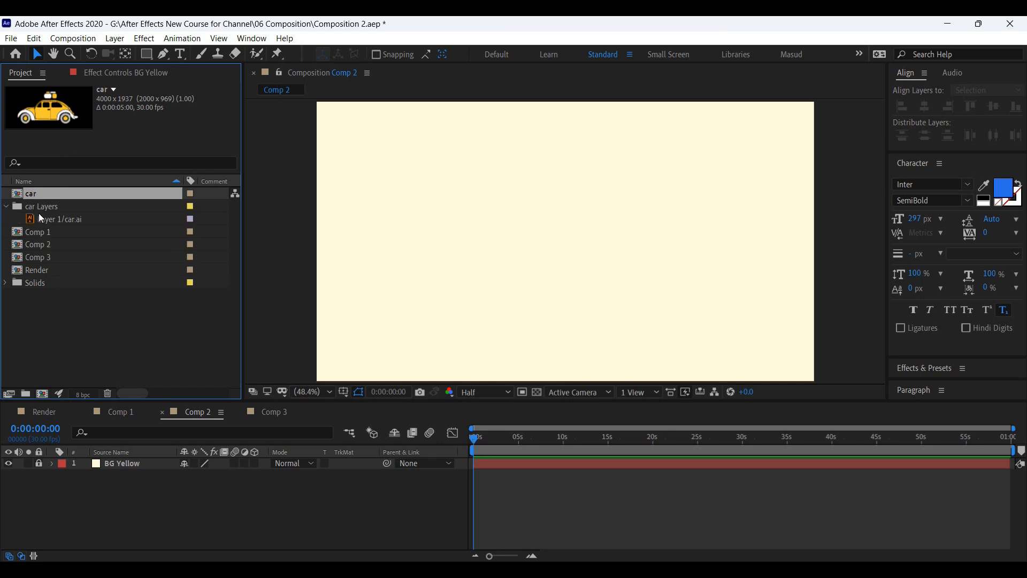
left_click(43, 220)
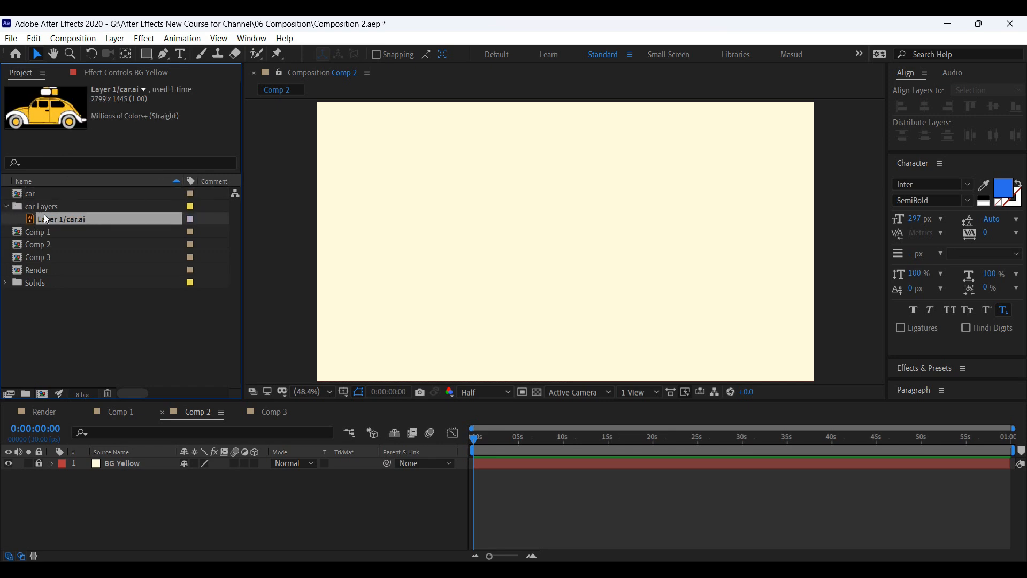
left_click_drag(44, 223, 114, 494)
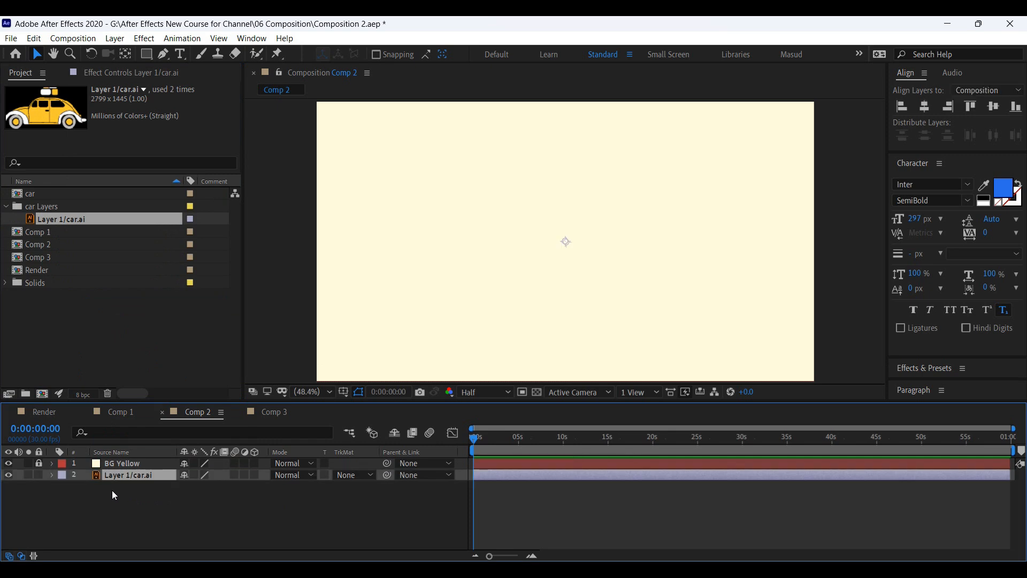
left_click(6, 207)
left_click(19, 194)
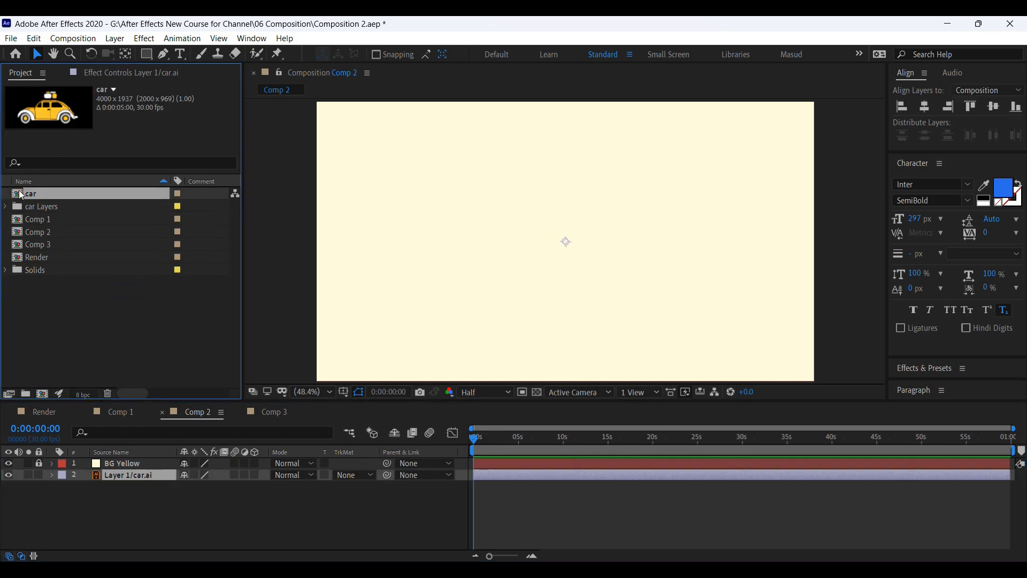
left_click_drag(129, 482, 131, 462)
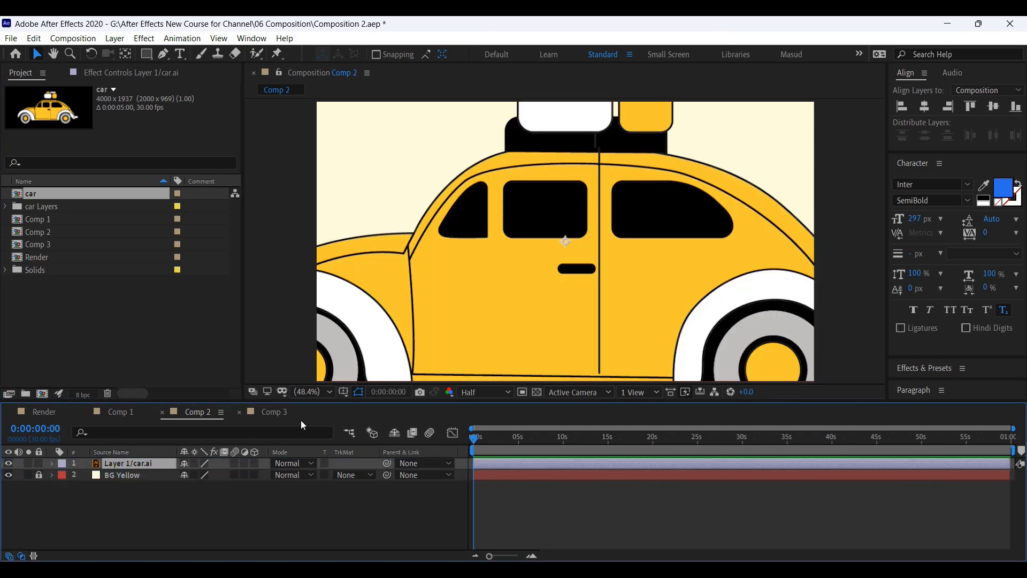
Step: Turn on continuous rasterization for the car layer, scale it to 30%, and place it in the lower-right corner of the frame
left_click(195, 463)
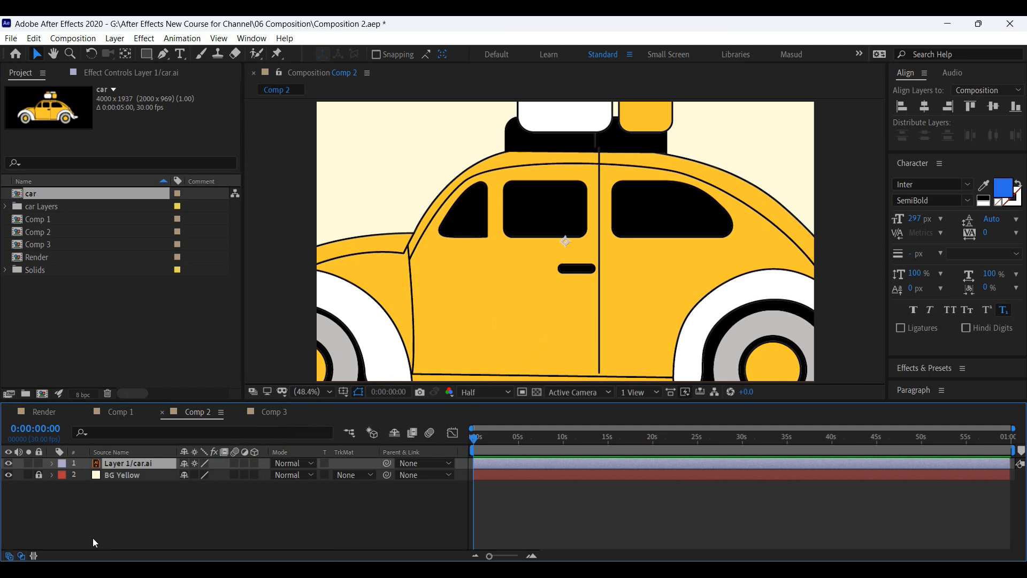
key("s")
left_click_drag(201, 476, 152, 472)
left_click_drag(526, 280, 660, 343)
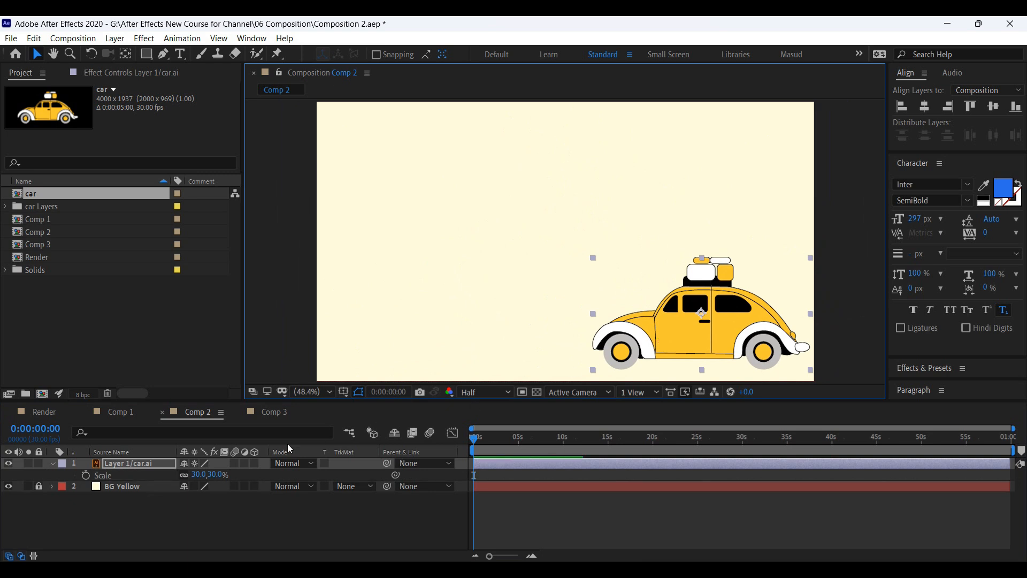
Step: Duplicate the car layer and move the copy to the lower-left area of the frame, beside the original
left_click(114, 462)
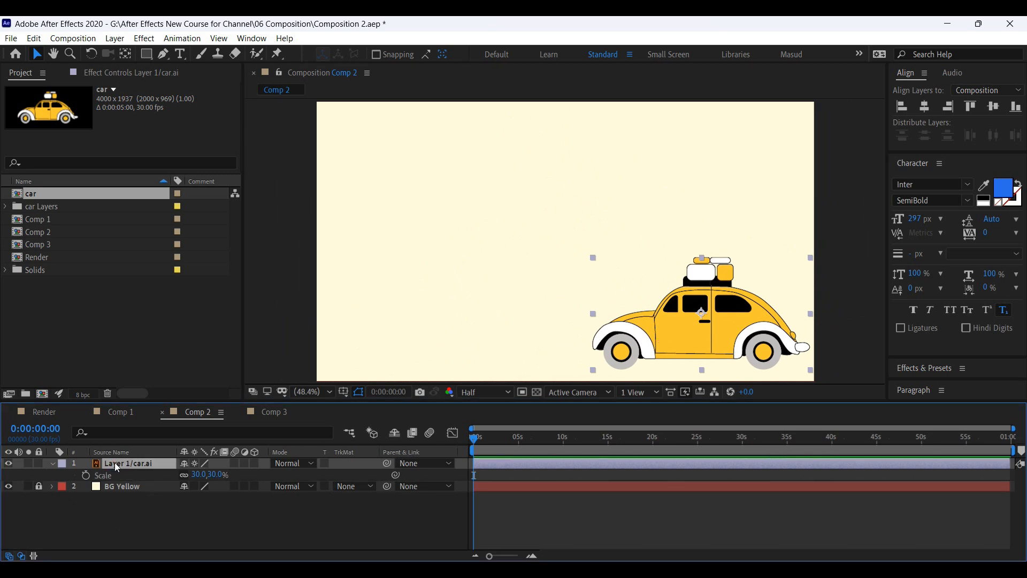
left_click(53, 464)
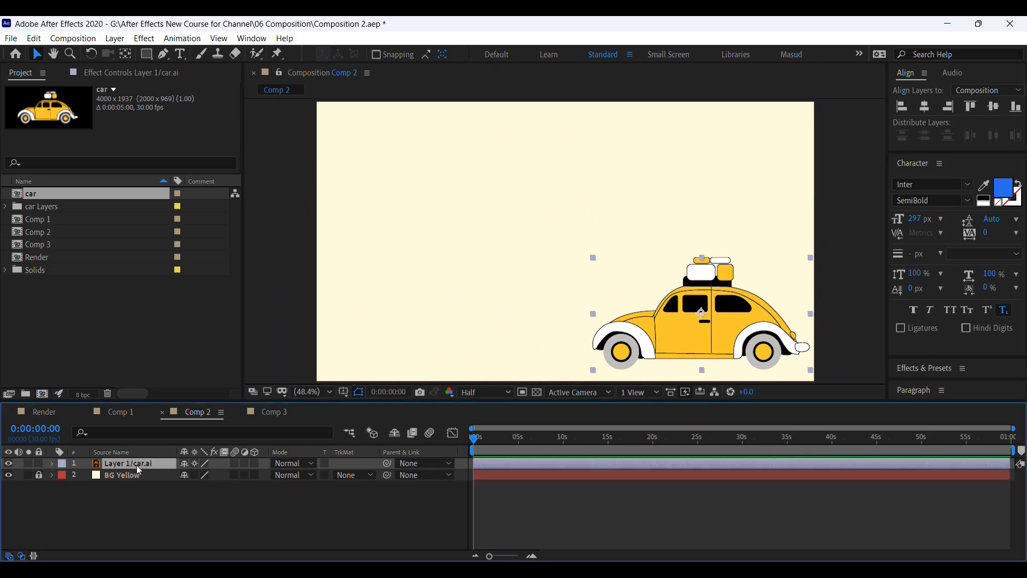
key("ctrl+d")
left_click_drag(671, 340, 408, 335)
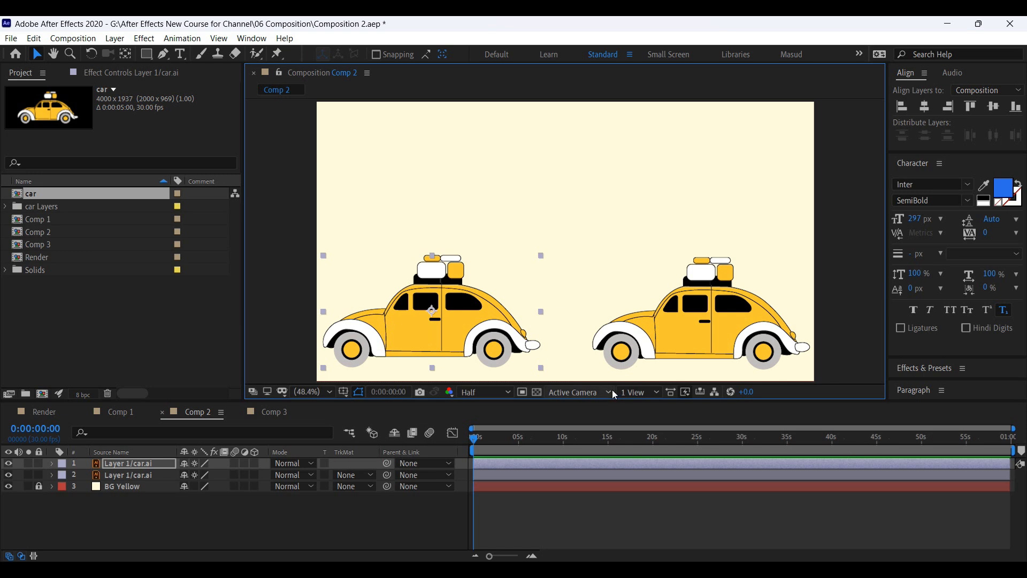
Step: Try to flip the left car by setting its scale to -30% with proportions constrained
left_click(134, 462)
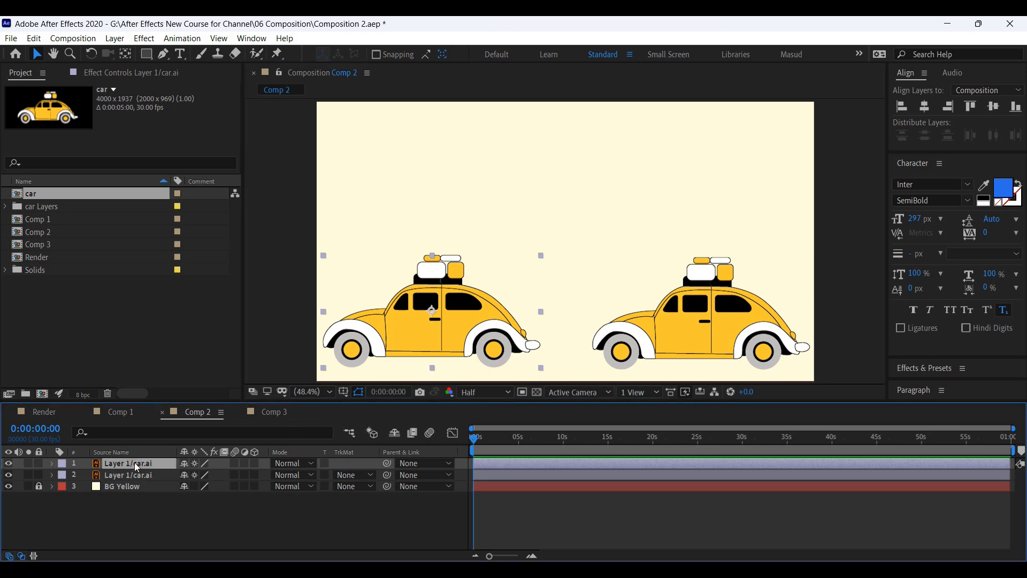
key("s")
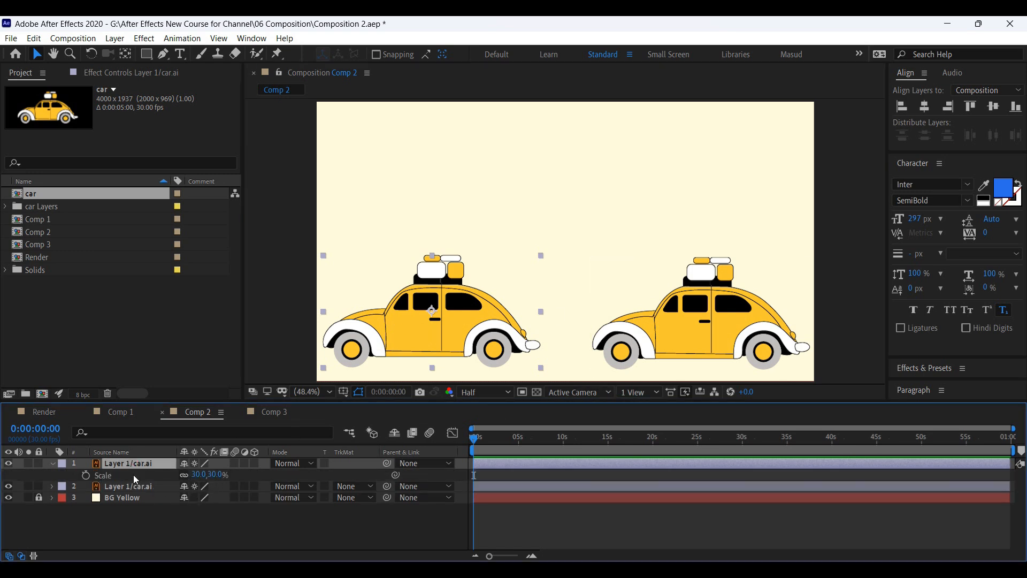
left_click(197, 475)
left_click(196, 473)
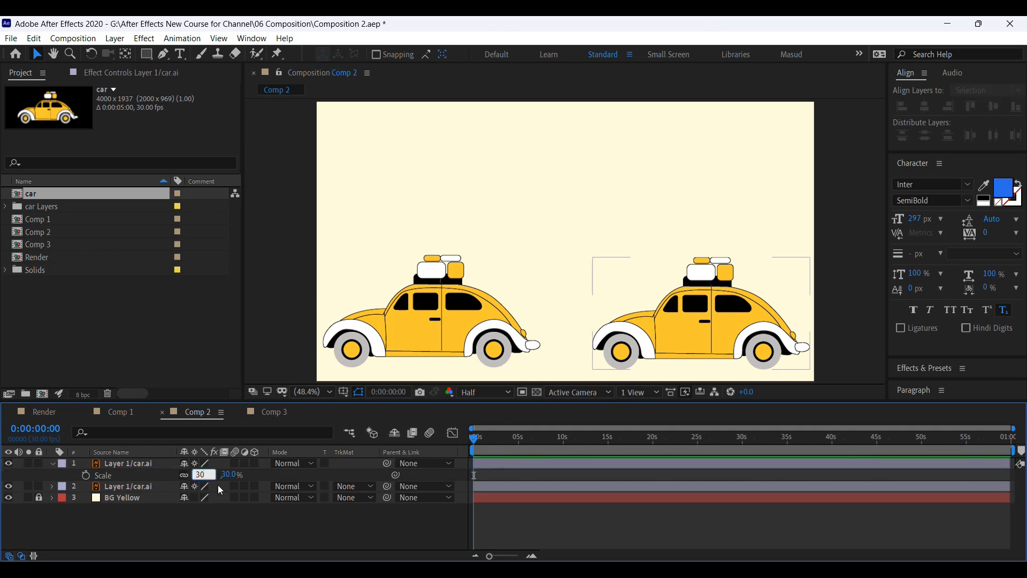
type("-")
key("Return")
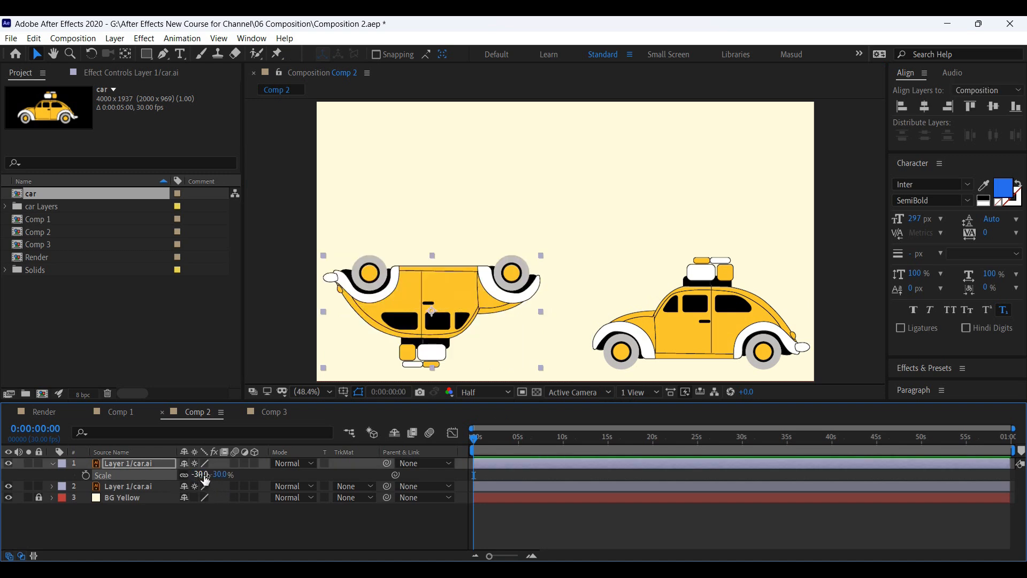
key("ctrl+z")
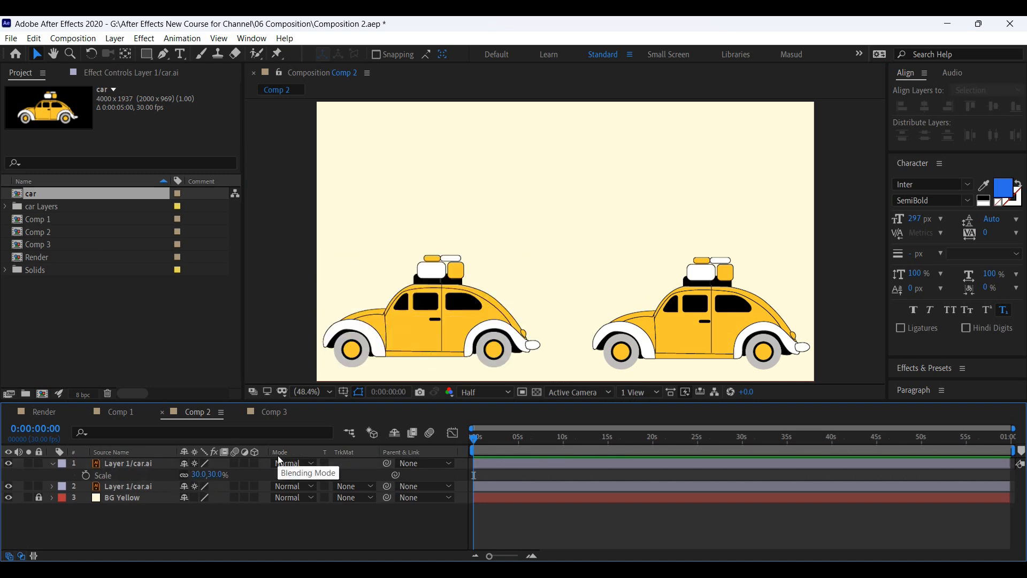
Step: Unlink the left car's scale proportions and set only its horizontal scale to -30% to mirror it
left_click(278, 458)
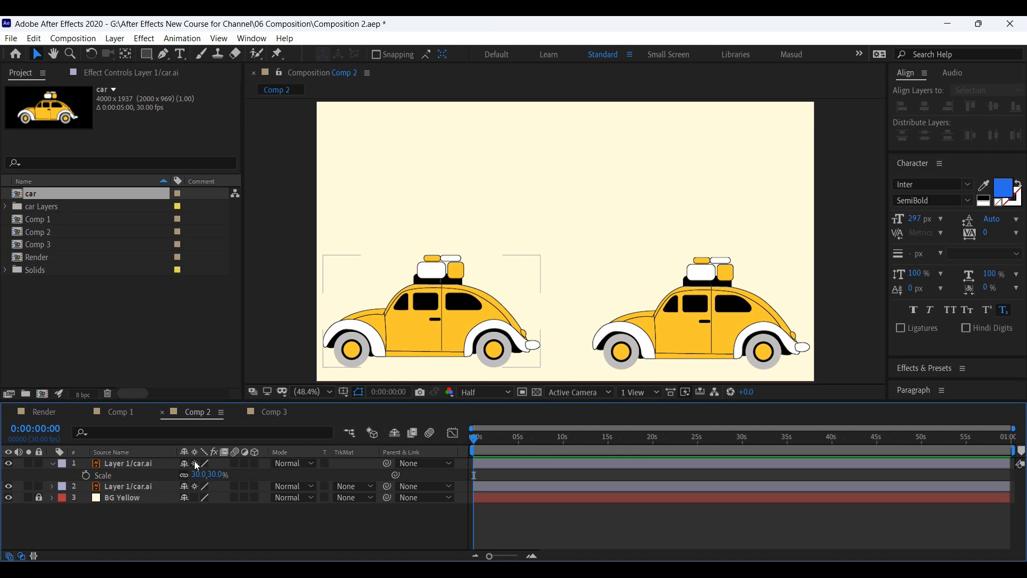
left_click(182, 475)
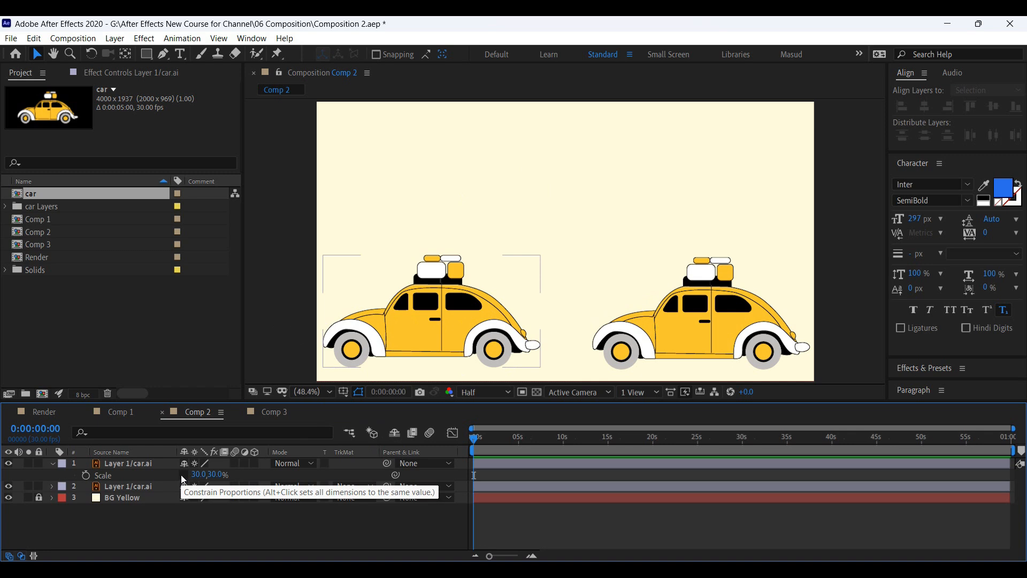
left_click(194, 474)
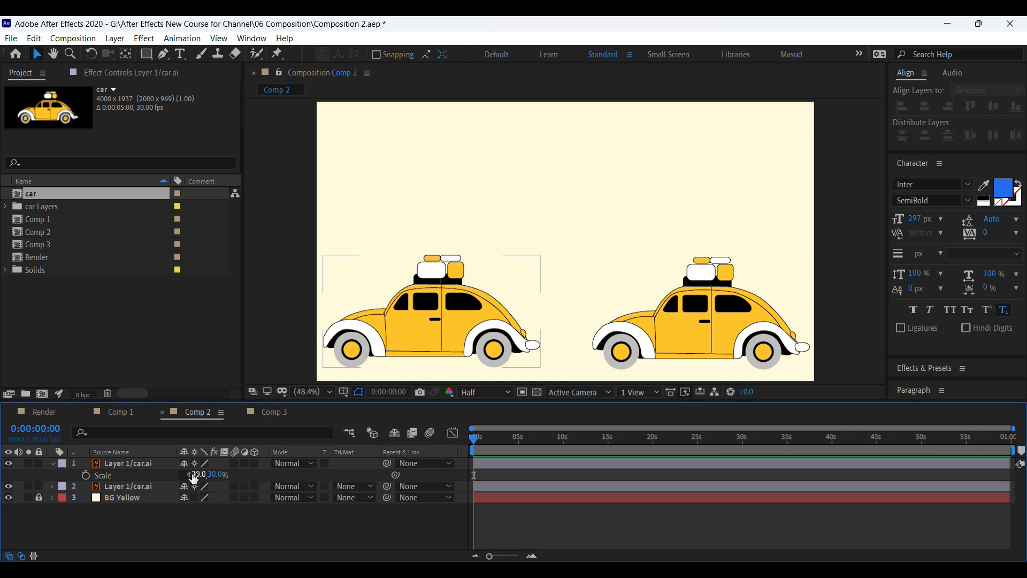
left_click(199, 475)
type("-")
key("Return")
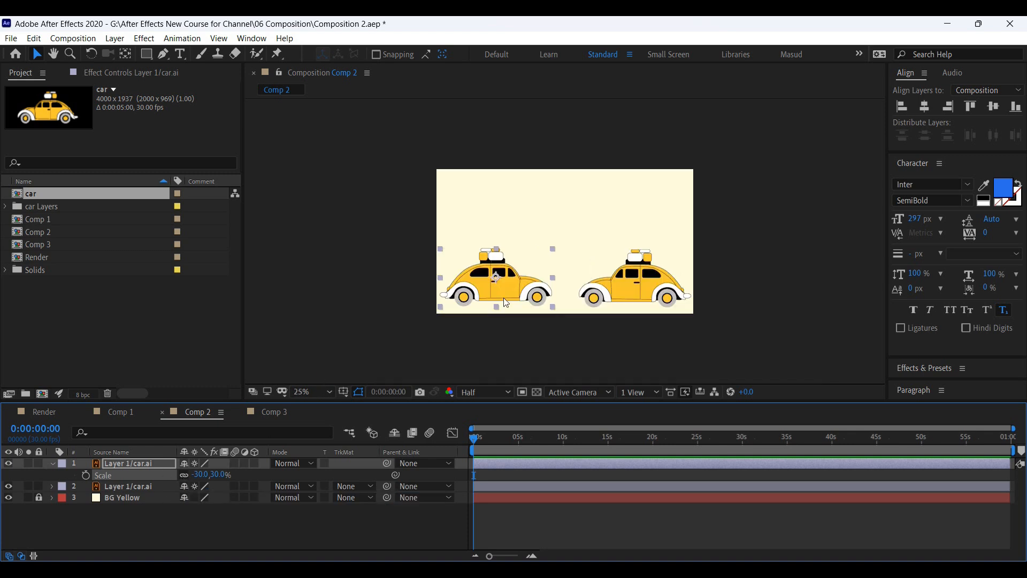
key("period")
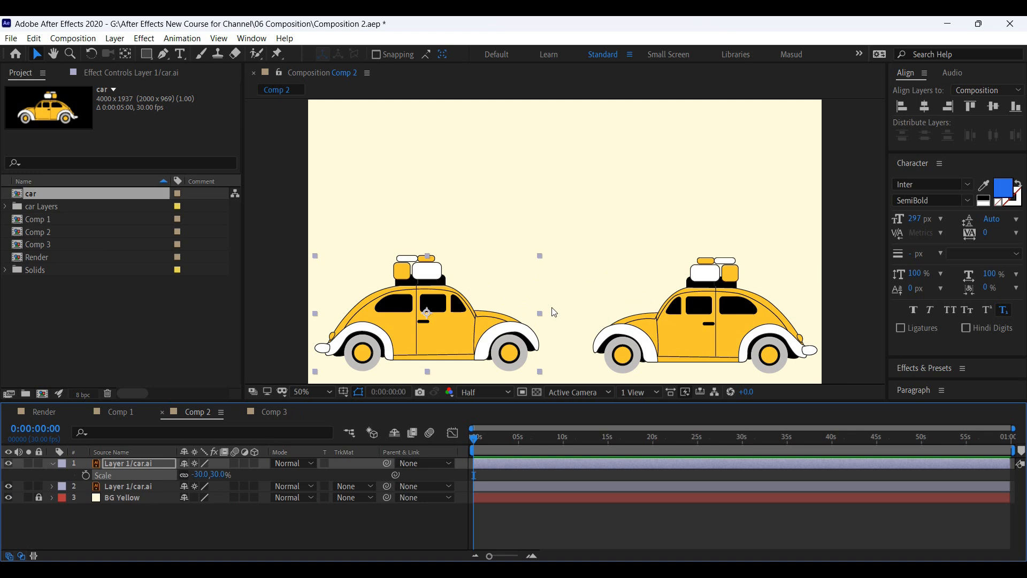
key("comma")
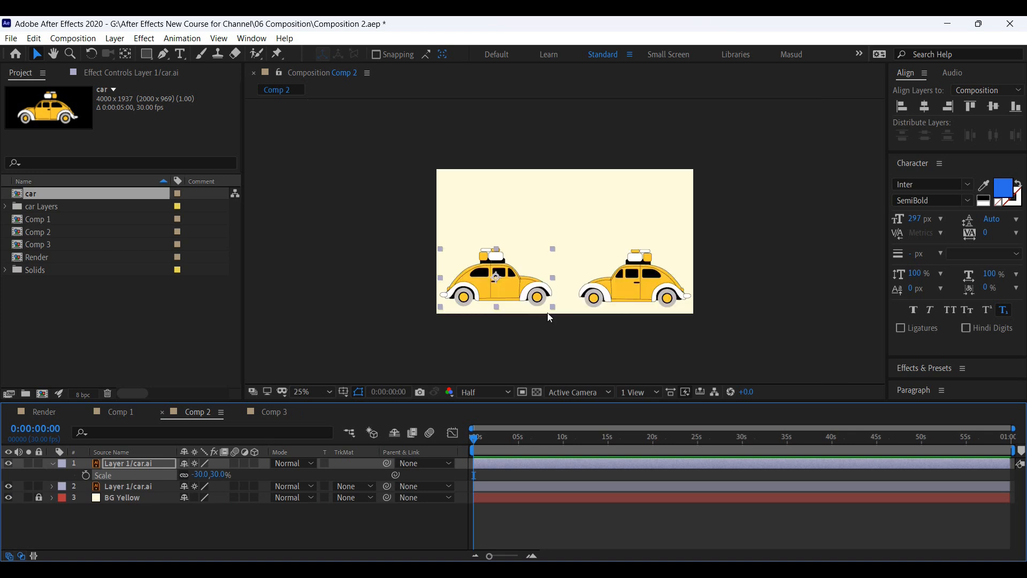
left_click(52, 463)
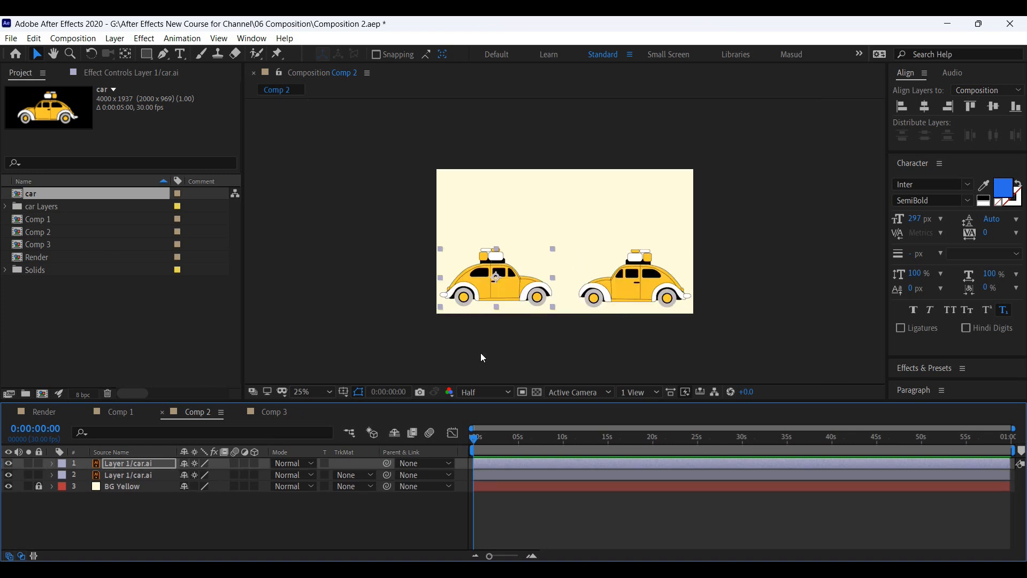
Step: Hide the left car layer so only the right car shows in the composition
left_click(572, 363)
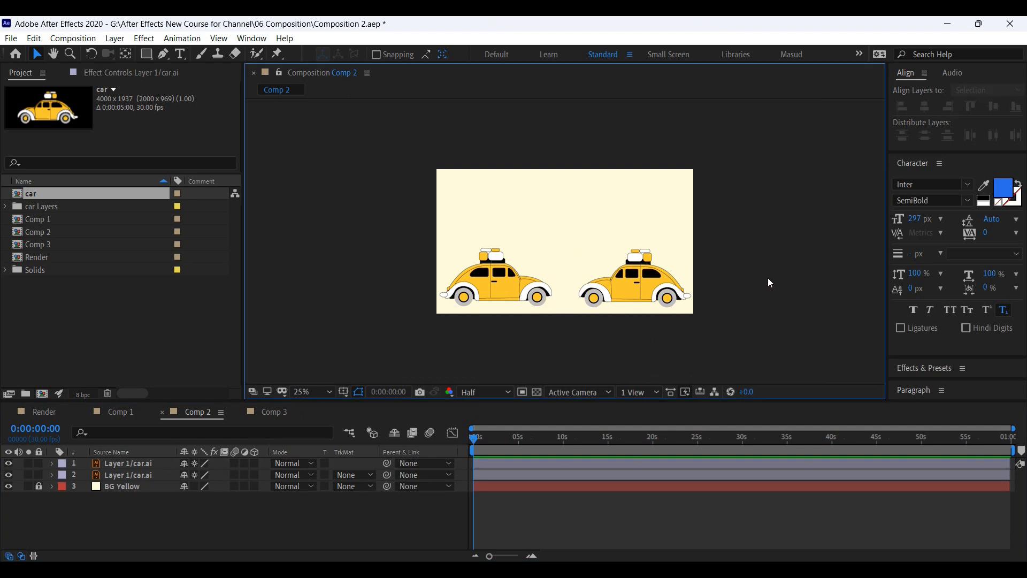
left_click(488, 288)
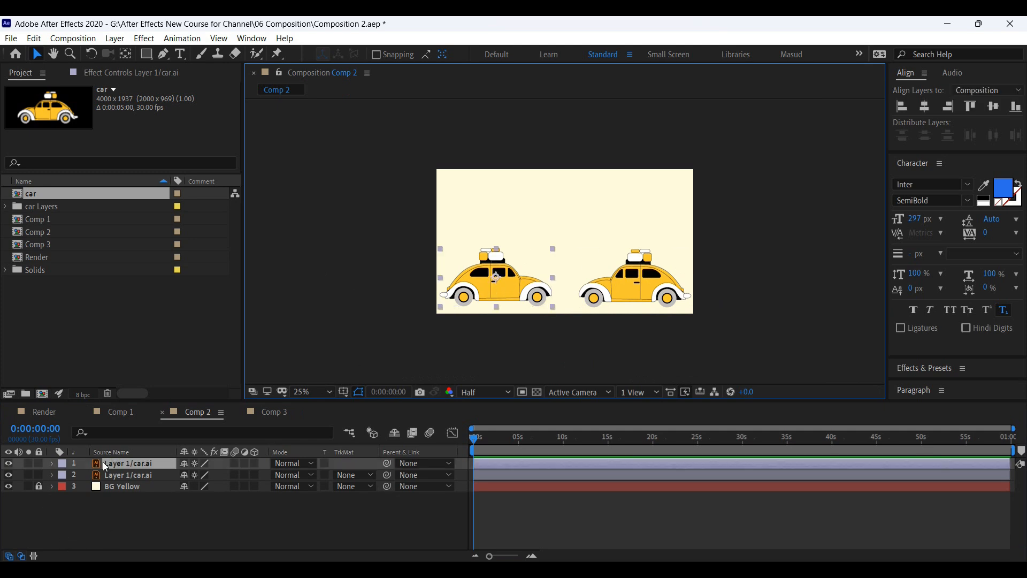
left_click(8, 465)
left_click(9, 465)
left_click(9, 465)
Step: Move the right car fully off the frame's right side to X position 2361.5 and set a Position keyframe at 0 seconds
left_click(636, 291)
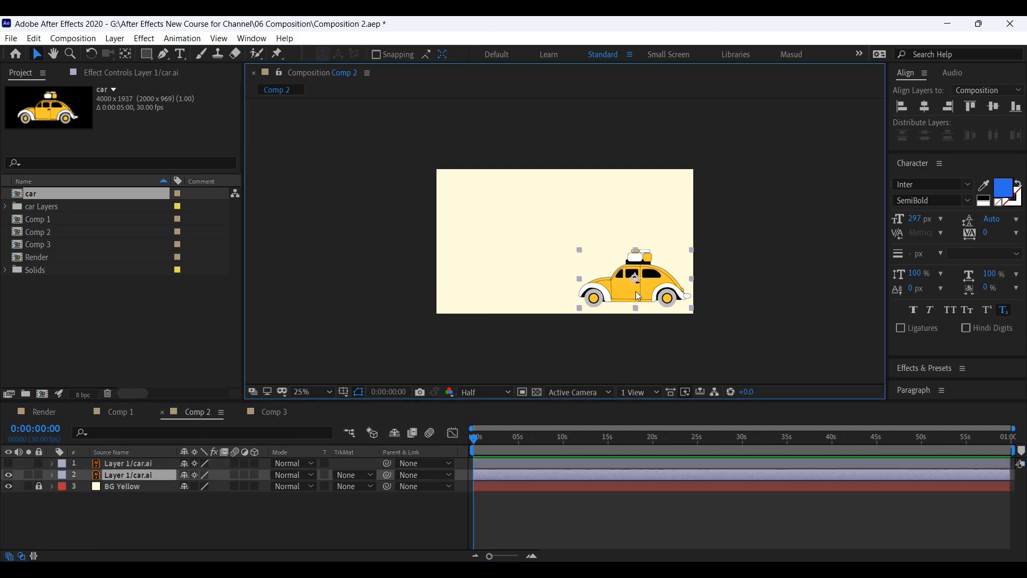
key("period")
left_click(303, 395)
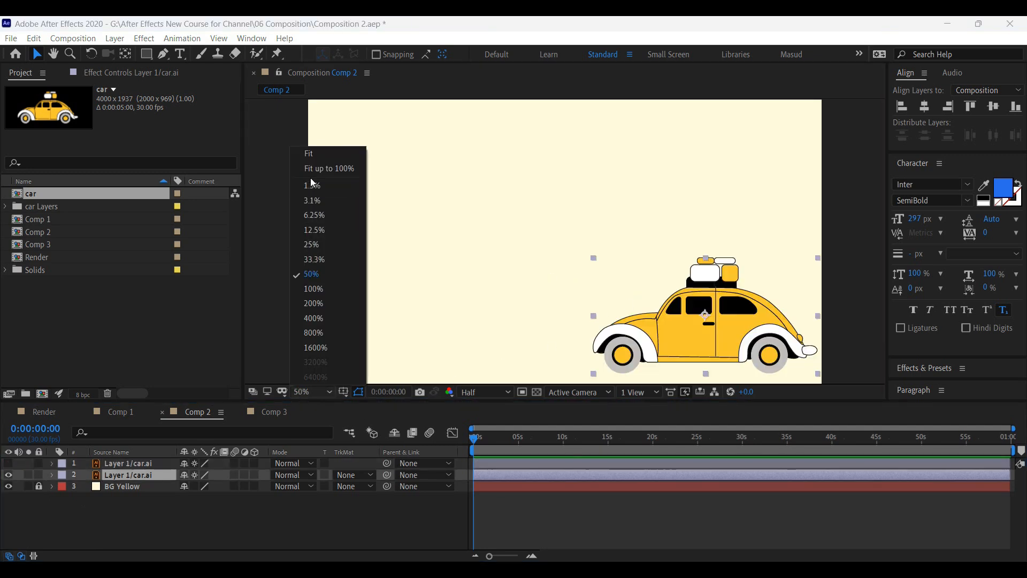
left_click(319, 161)
left_click(110, 483)
key("p")
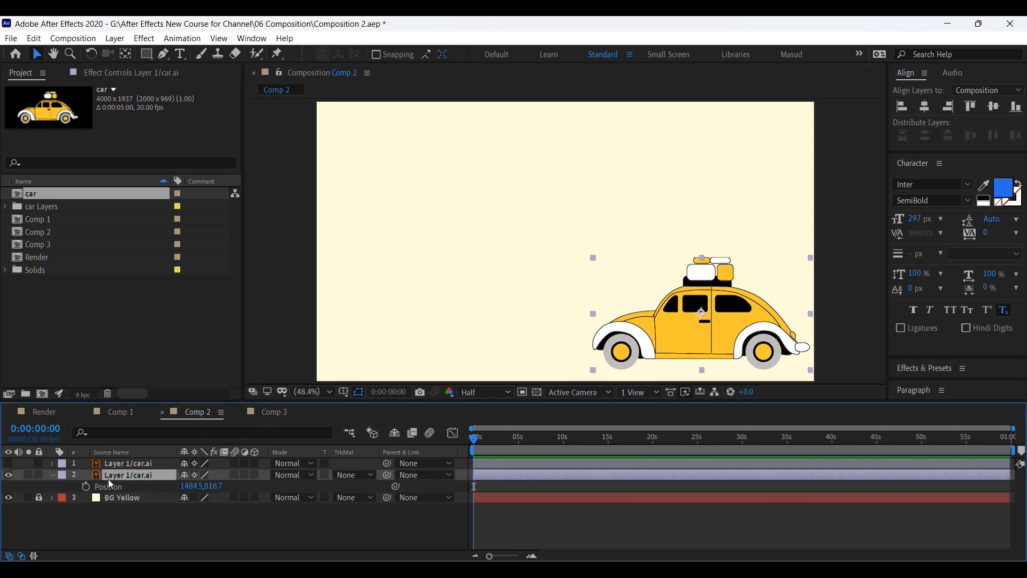
left_click_drag(191, 486, 760, 472)
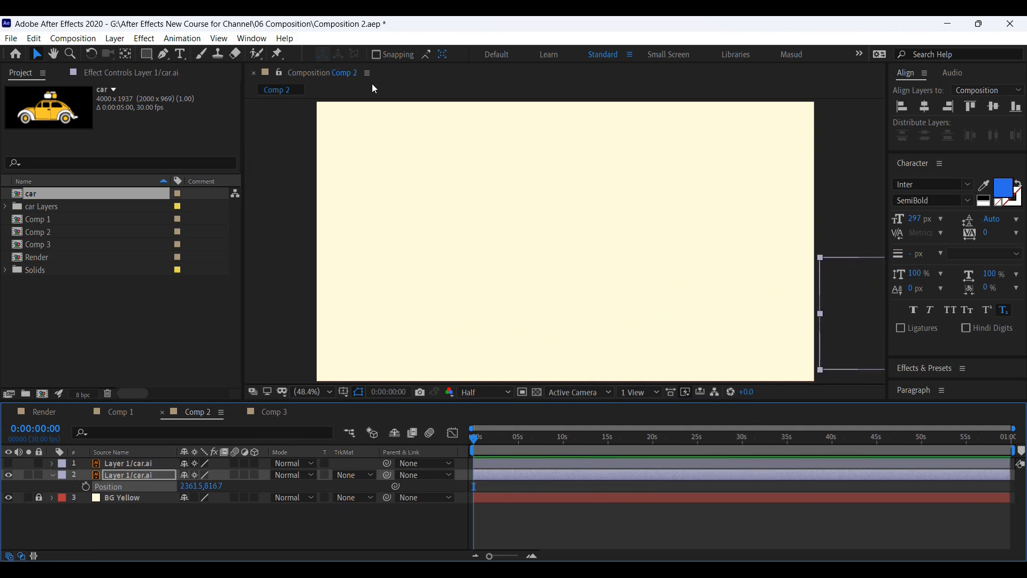
left_click(87, 486)
mouse_move(477, 443)
left_mouse_down()
mouse_move(506, 439)
mouse_move(474, 438)
left_mouse_up()
Step: Set the Comp 2 duration to 10 seconds
right_click(296, 534)
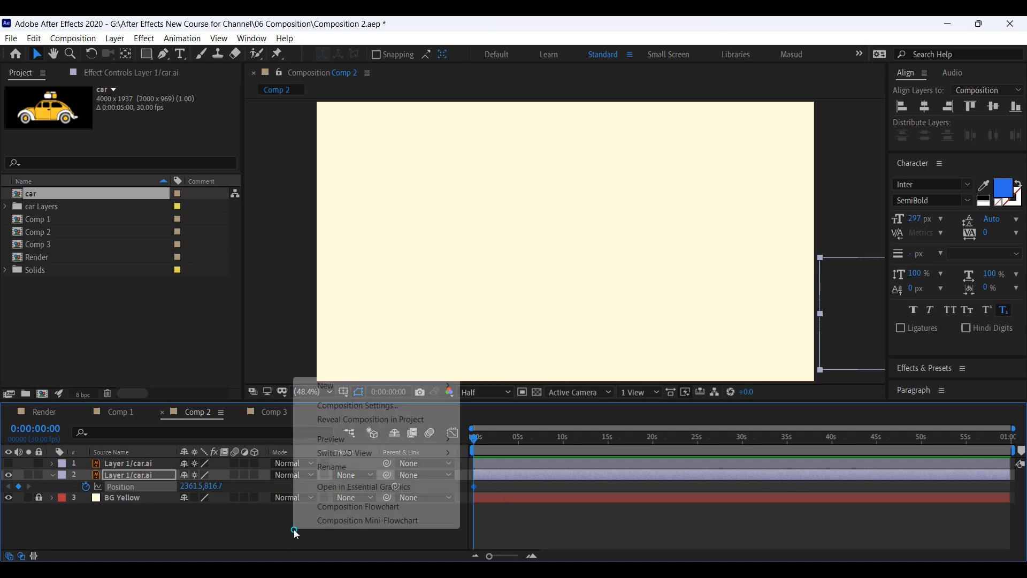
left_click(352, 407)
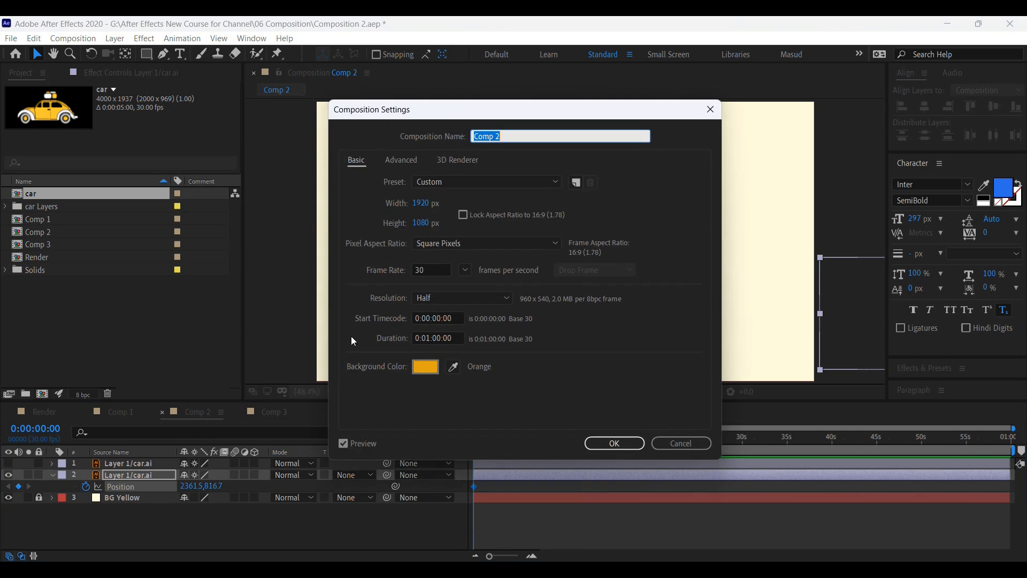
left_click_drag(426, 340, 429, 342)
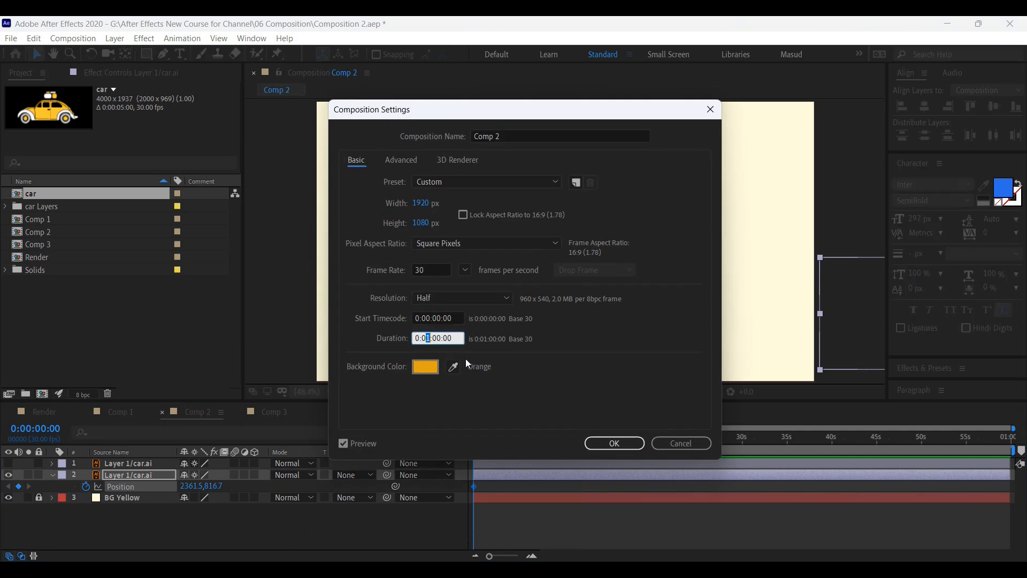
type("00")
left_click_drag(440, 339, 434, 338)
type("10:")
left_click(612, 439)
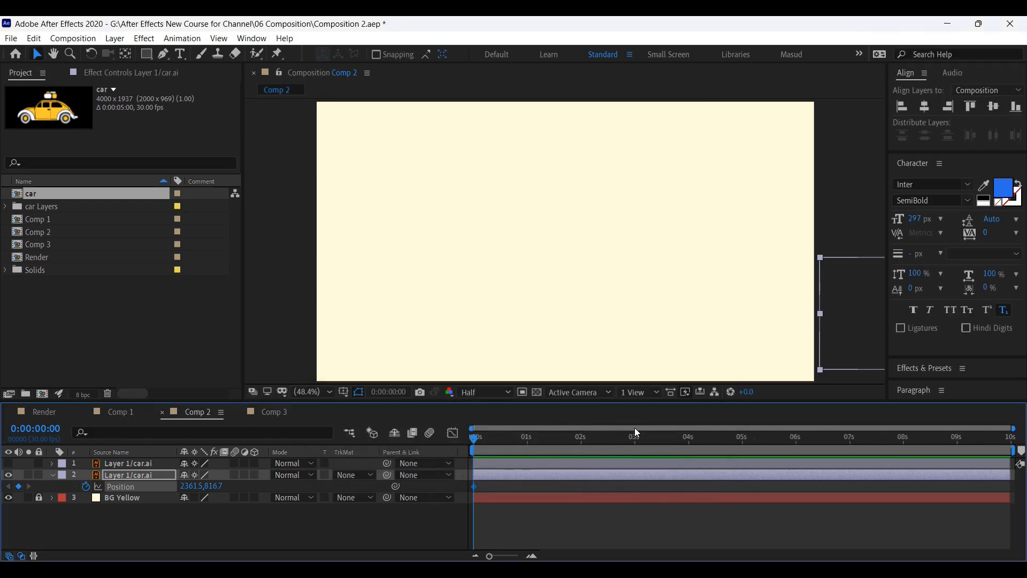
Step: At 2 seconds, keyframe the visible car fully off the frame's left side at X position -488.5
left_click_drag(505, 441, 463, 463)
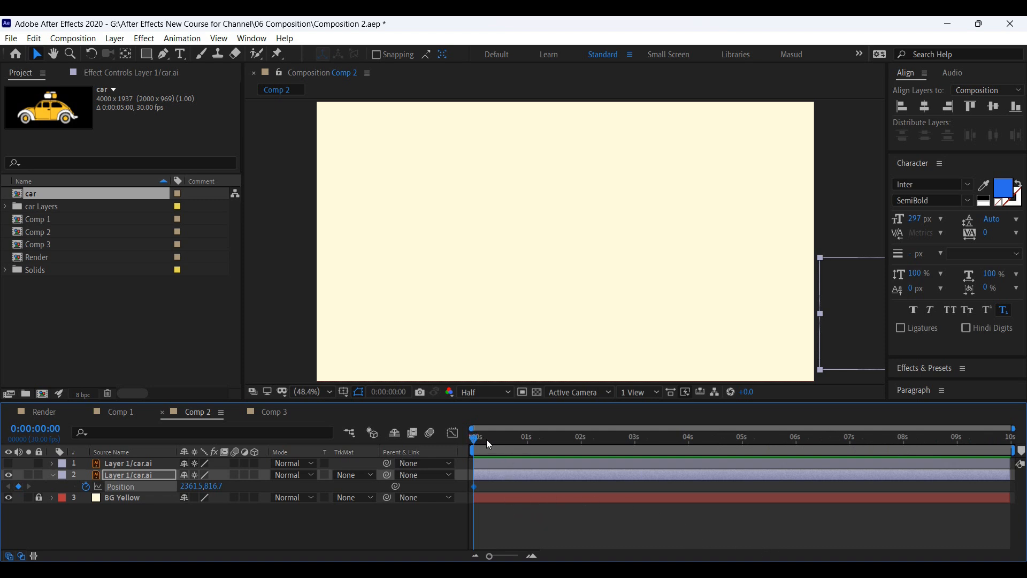
mouse_move(475, 442)
left_mouse_down()
mouse_move(529, 441)
mouse_move(467, 454)
mouse_move(580, 450)
left_mouse_up()
left_click_drag(193, 486, 39, 497)
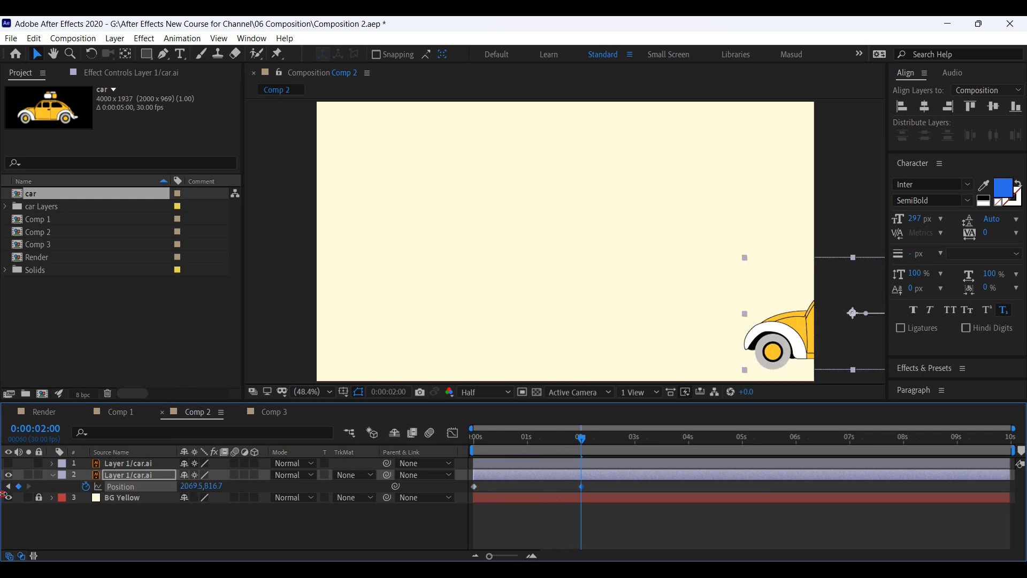
left_click_drag(201, 486, 56, 488)
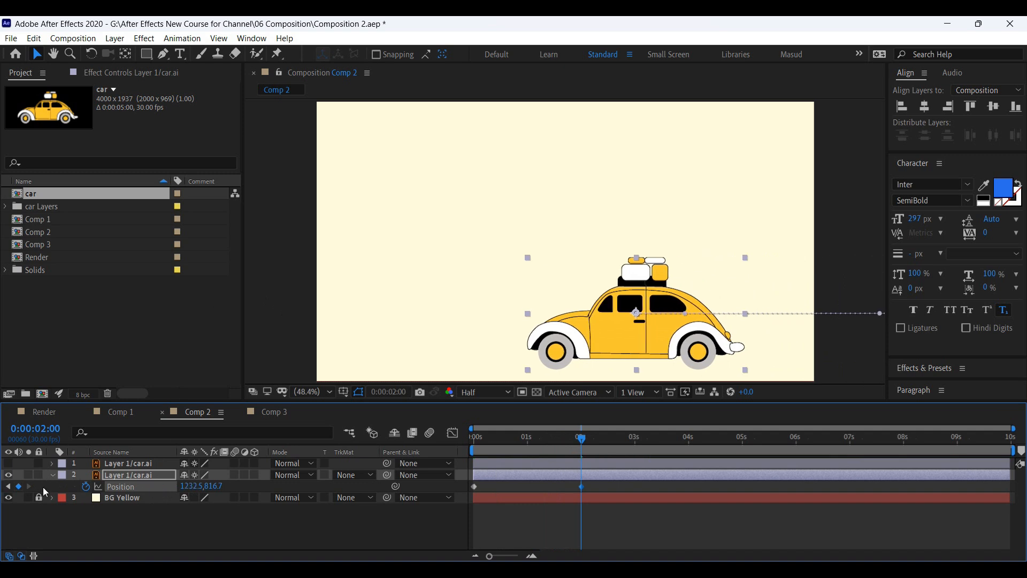
left_click_drag(209, 492, 157, 485)
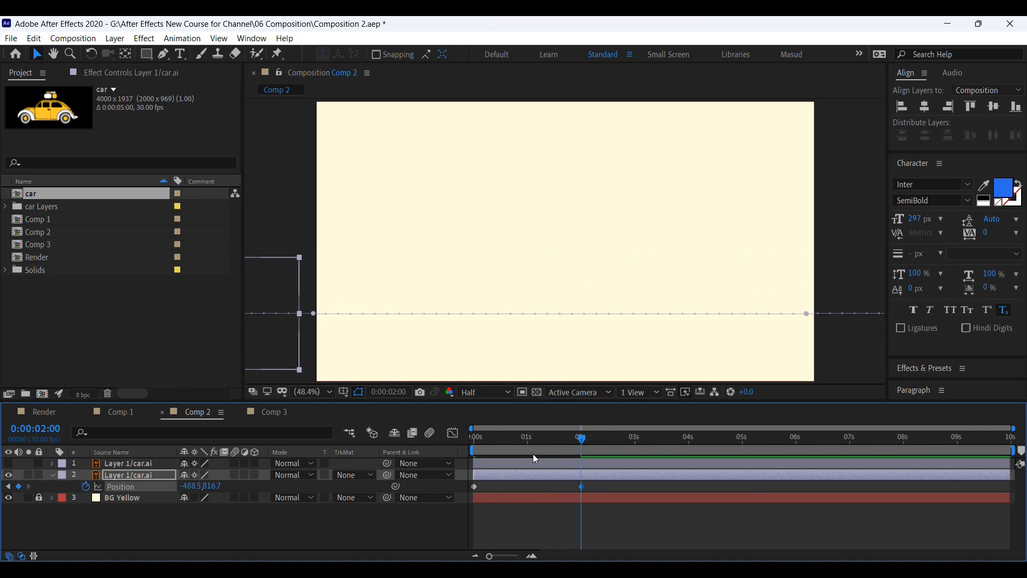
Step: Preview the car's motion, shift its ending Position keyframe to 3 seconds, and play it again
left_click_drag(509, 437, 367, 435)
key("space")
key("space")
left_click_drag(585, 487, 640, 495)
key("Home")
key("space")
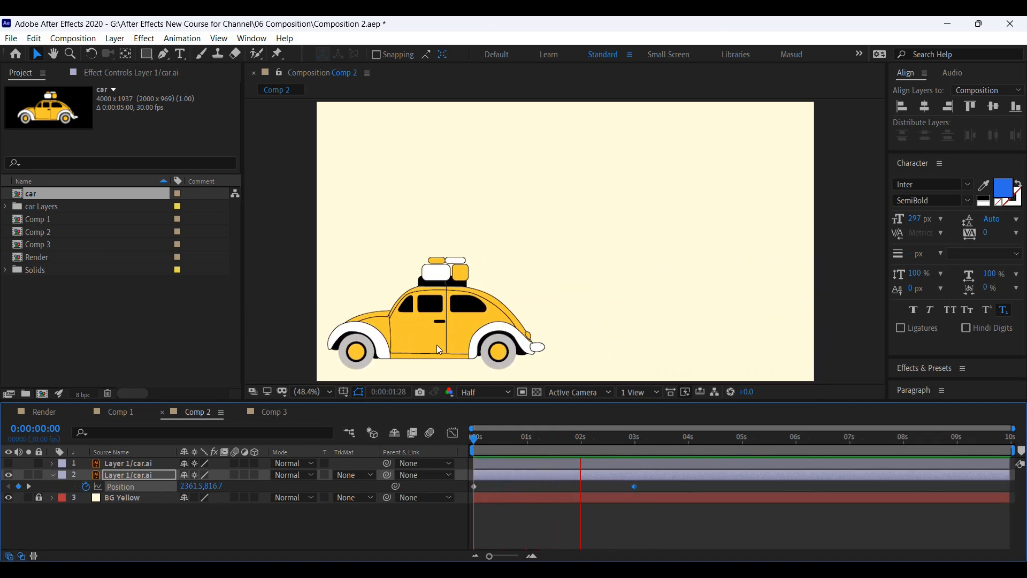
left_click(437, 344)
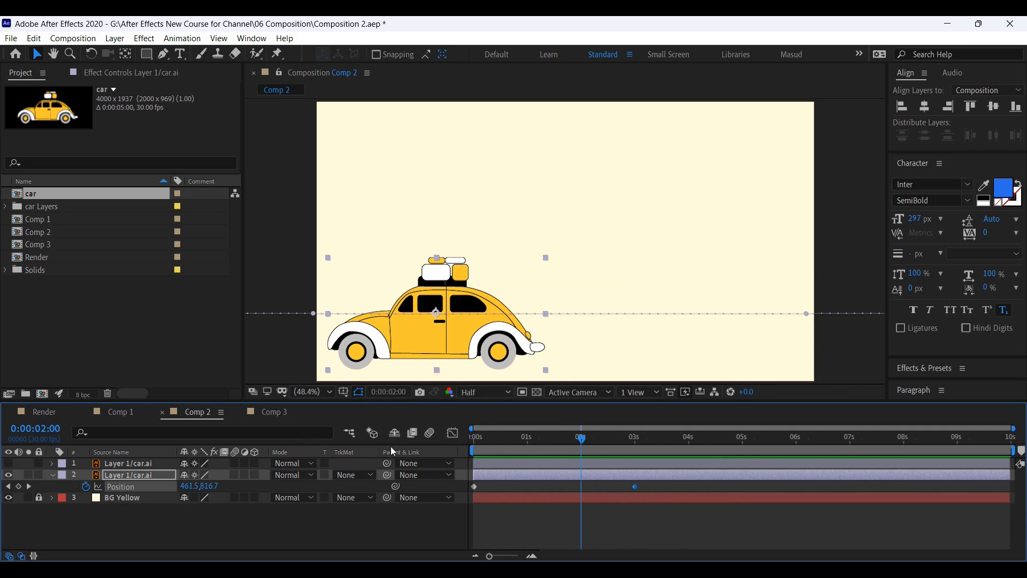
Step: Enable motion blur for the composition and the moving car layer, and preview the animation from the start
left_click(426, 433)
left_click(234, 475)
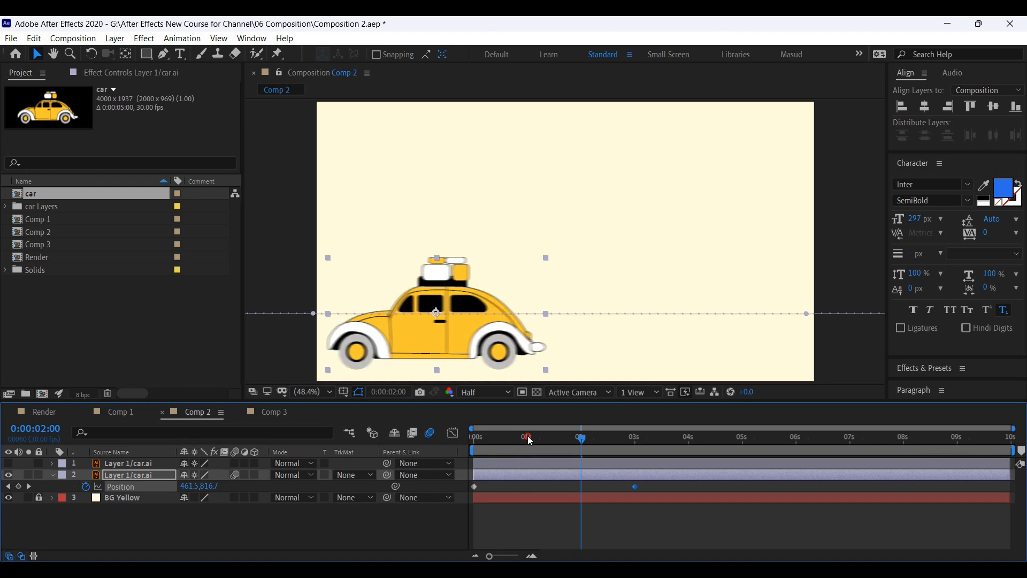
left_click_drag(529, 440, 474, 440)
key("space")
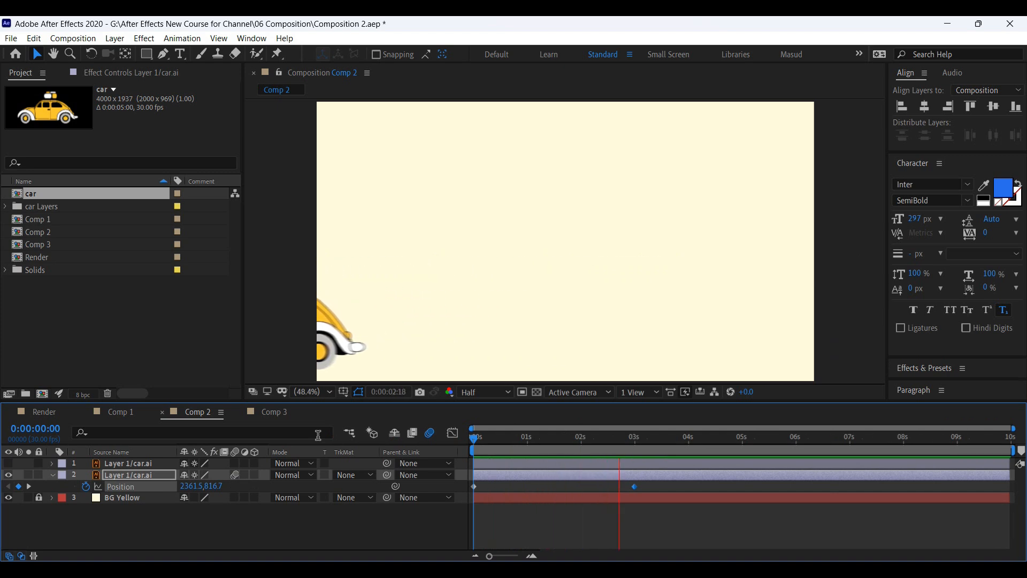
key("space")
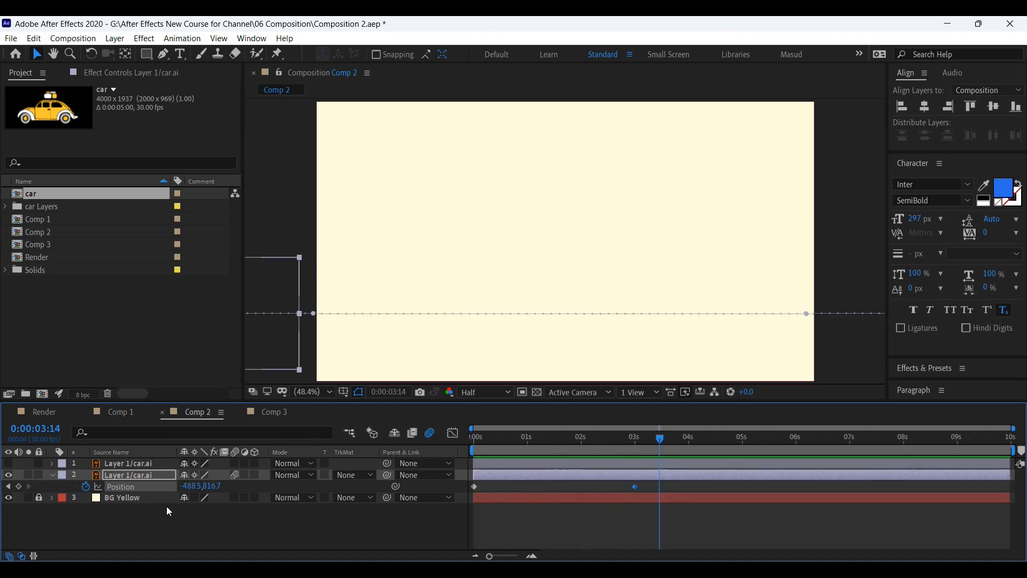
Step: Collapse the animated car layer's properties and make the hidden mirrored car layer visible again
left_click(52, 475)
left_click(35, 464)
left_click(38, 464)
left_click(8, 463)
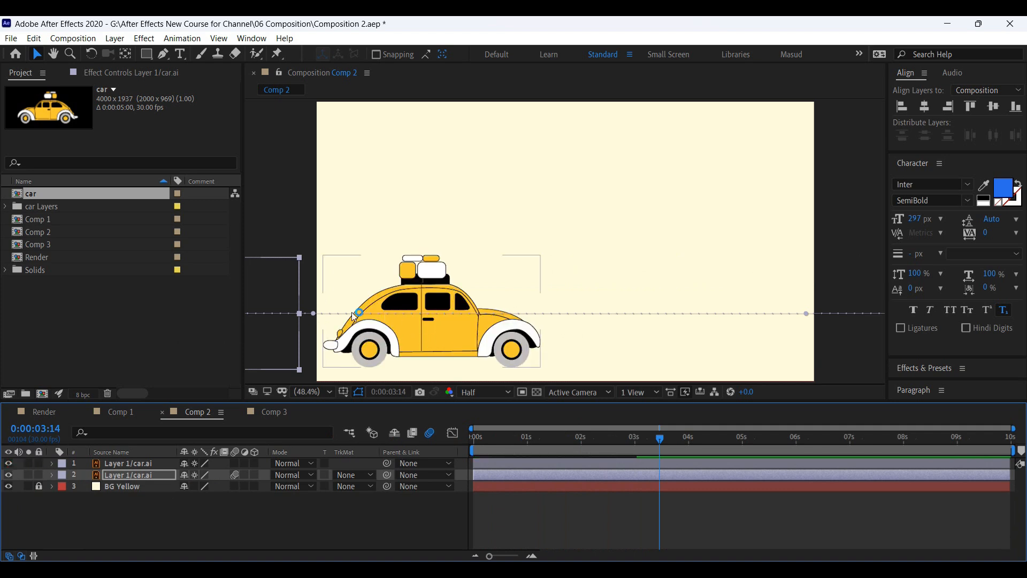
Step: At 0 seconds, move the mirrored car off the frame's left side to X position -460.3 and keyframe its Position
left_click(133, 461)
key("p")
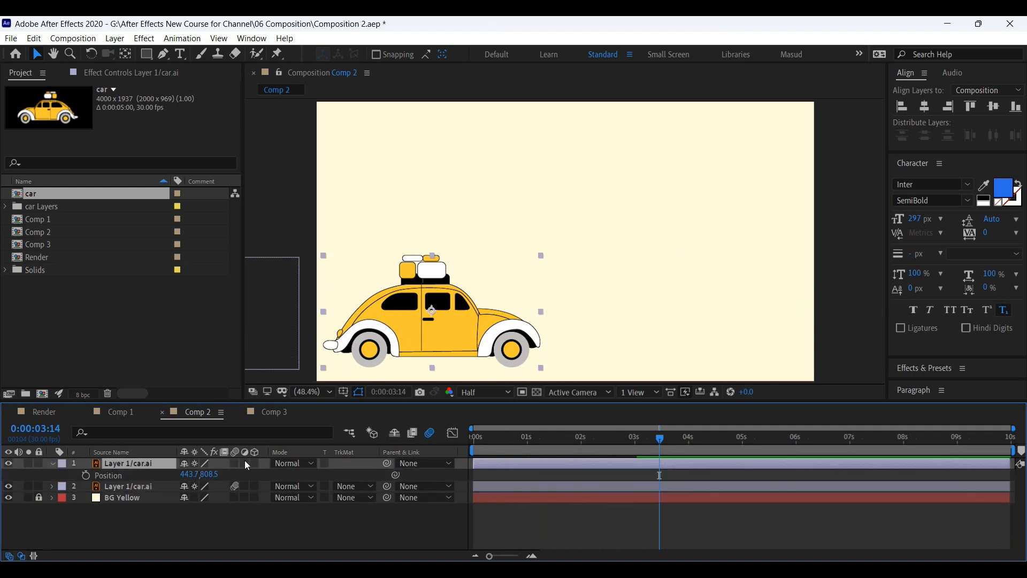
left_click_drag(660, 438, 345, 436)
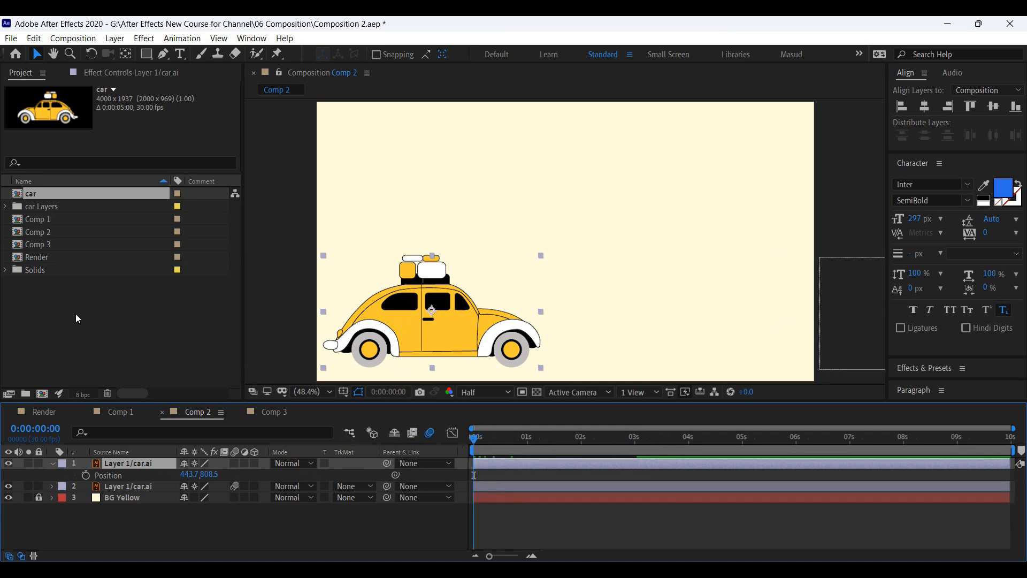
left_click_drag(188, 475, 28, 473)
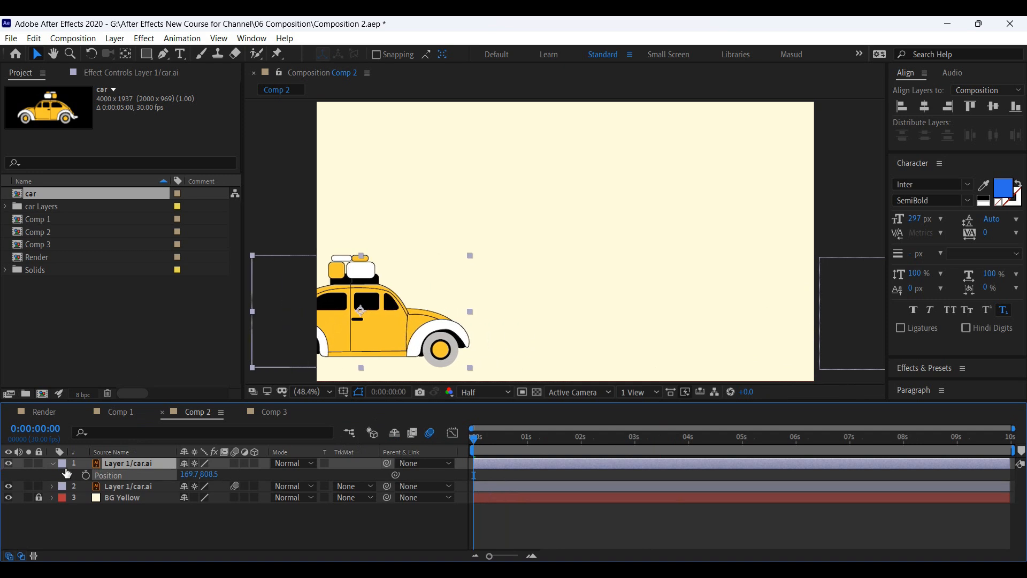
mouse_move(187, 475)
left_mouse_down()
mouse_move(161, 474)
mouse_move(211, 477)
mouse_move(96, 475)
mouse_move(179, 484)
left_mouse_up()
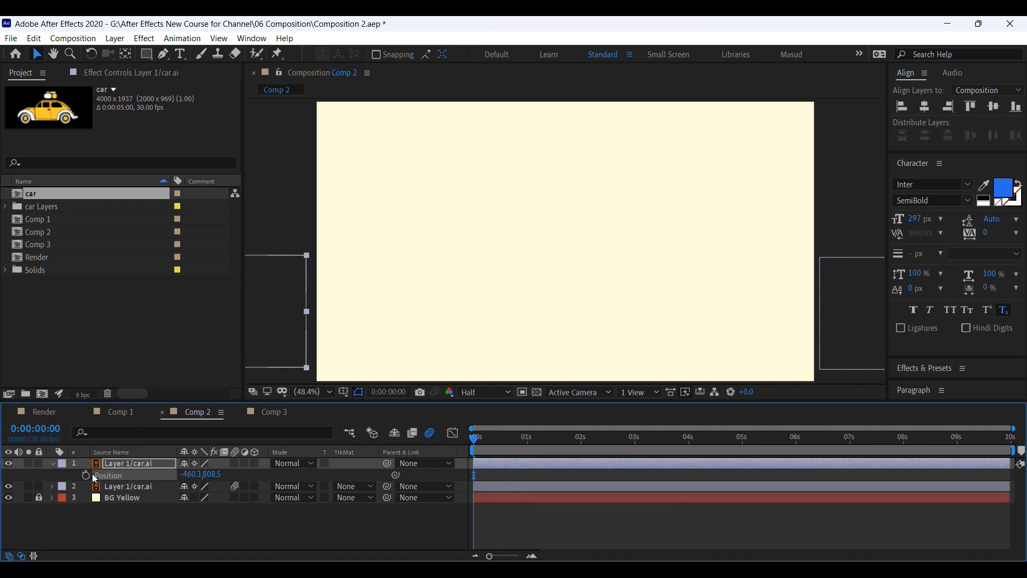
Step: At 3 seconds, keyframe the mirrored car off the frame's right side at X position 2370.7 and preview both cars
mouse_move(623, 438)
left_mouse_down()
mouse_move(650, 438)
mouse_move(625, 444)
mouse_move(636, 447)
left_mouse_up()
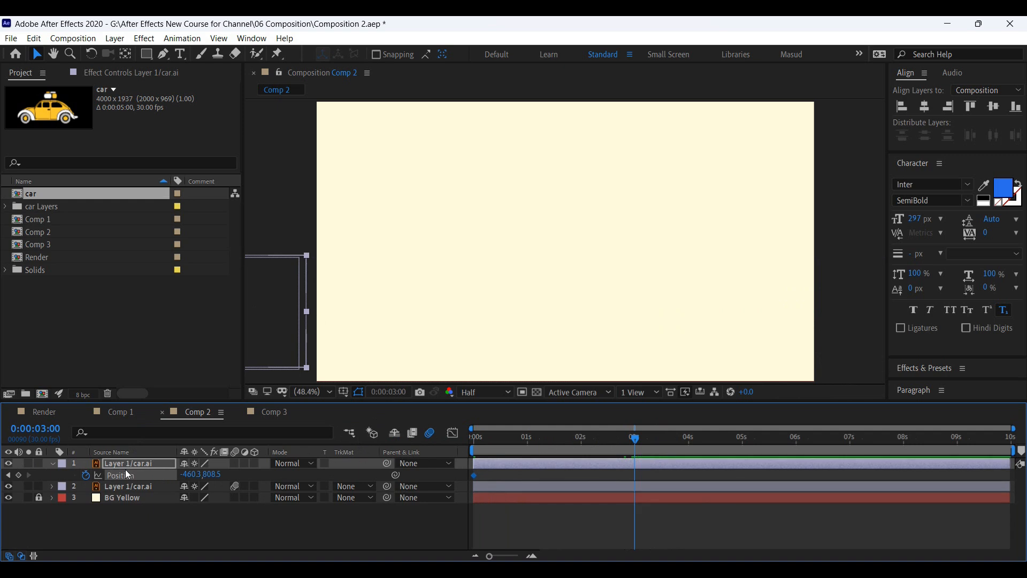
left_click_drag(190, 479, 406, 473)
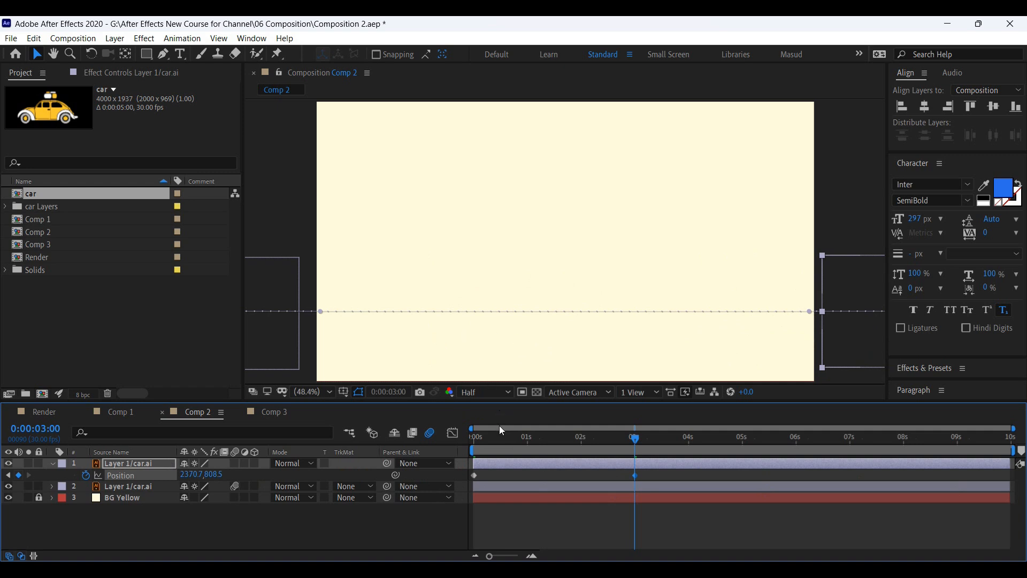
key("Home")
key("space")
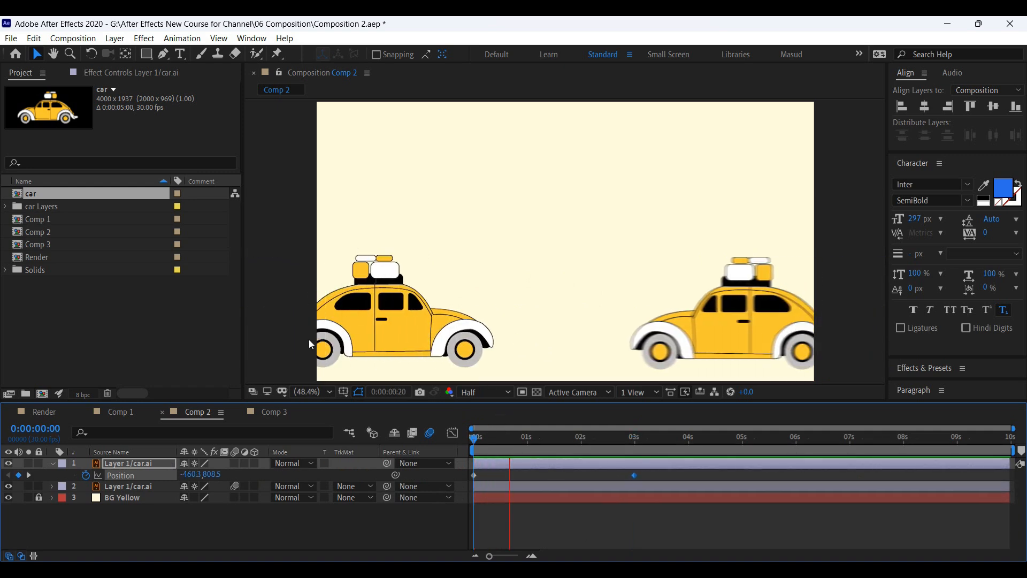
key("space")
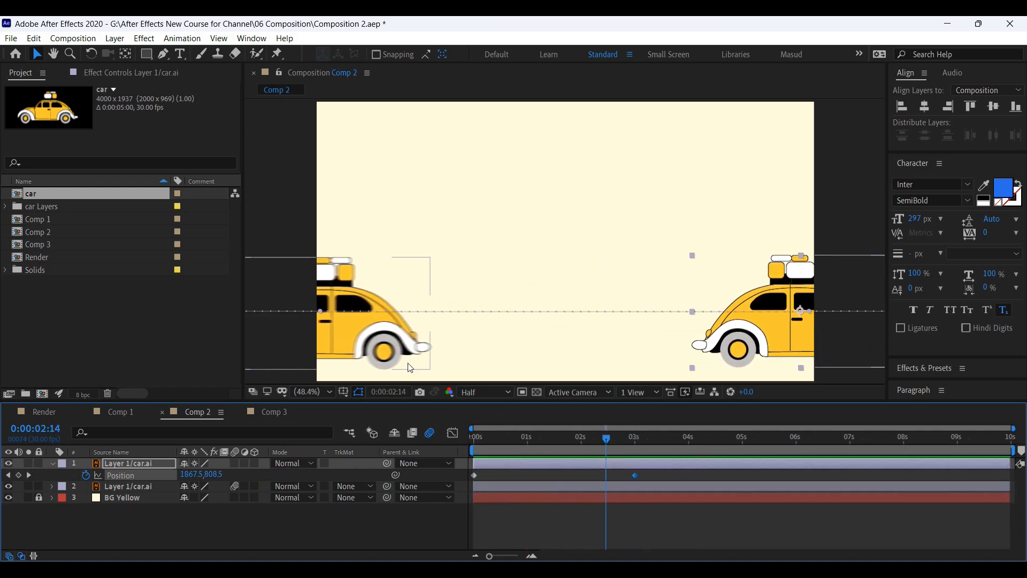
key("Home")
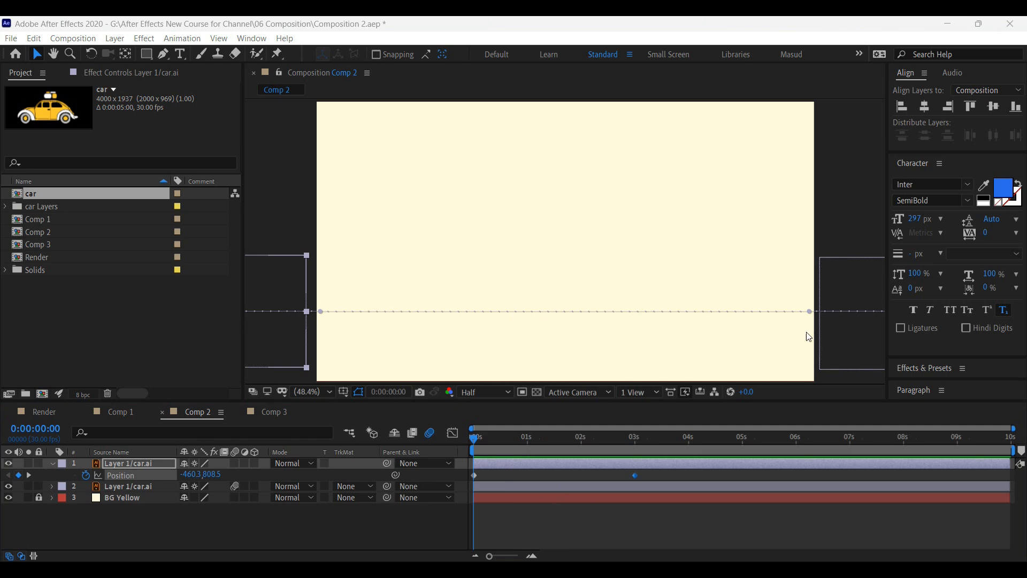
Step: Reveal the animated Position properties of both car layers, and leave only the lower car layer selected
left_click(126, 463)
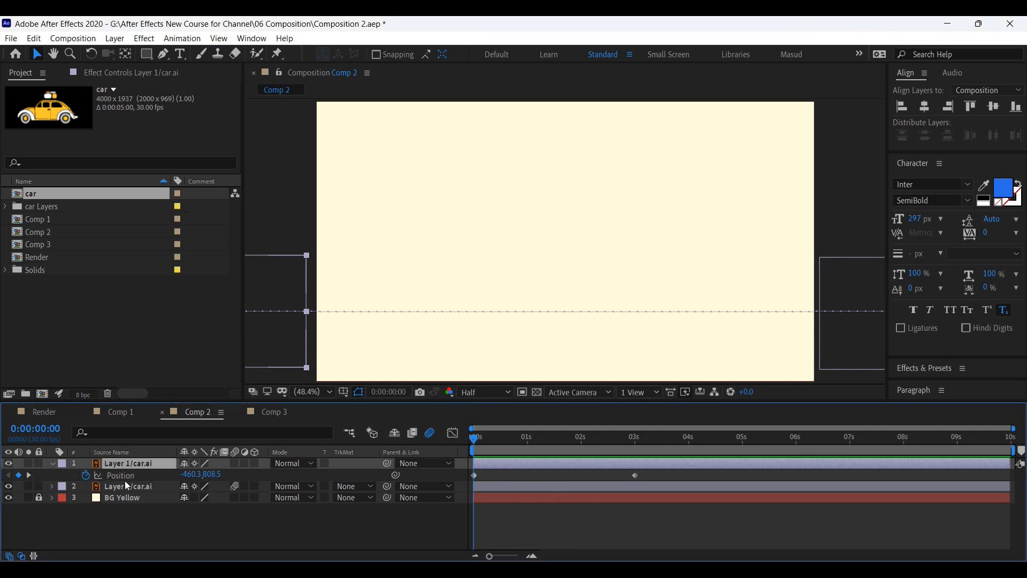
left_click(126, 484, "ctrl")
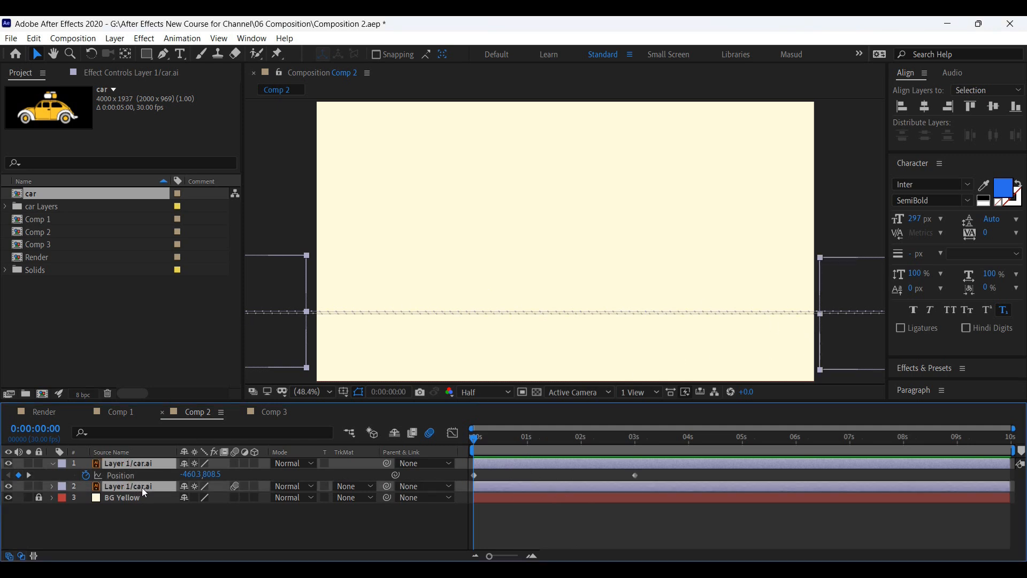
key("u")
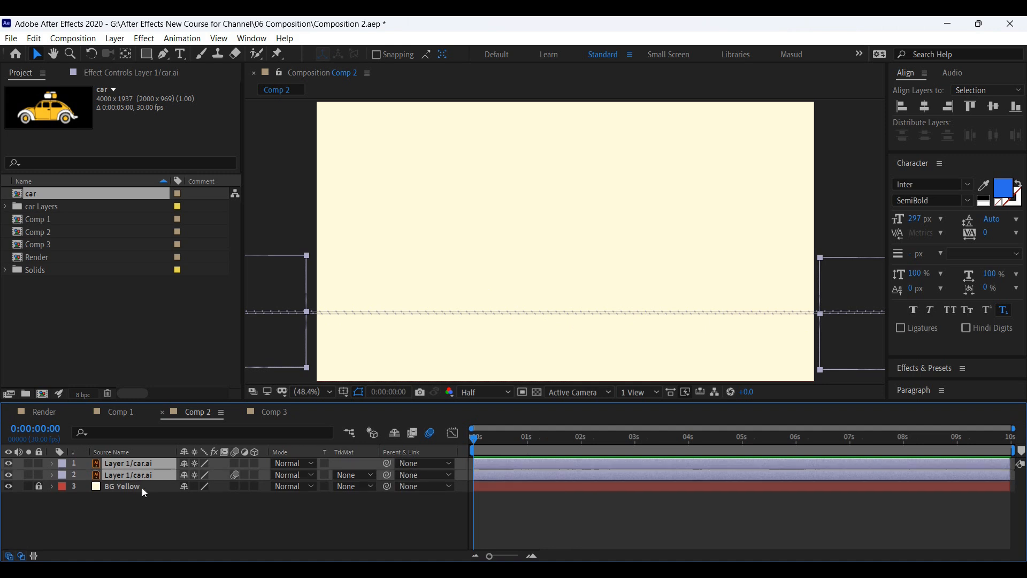
key("u")
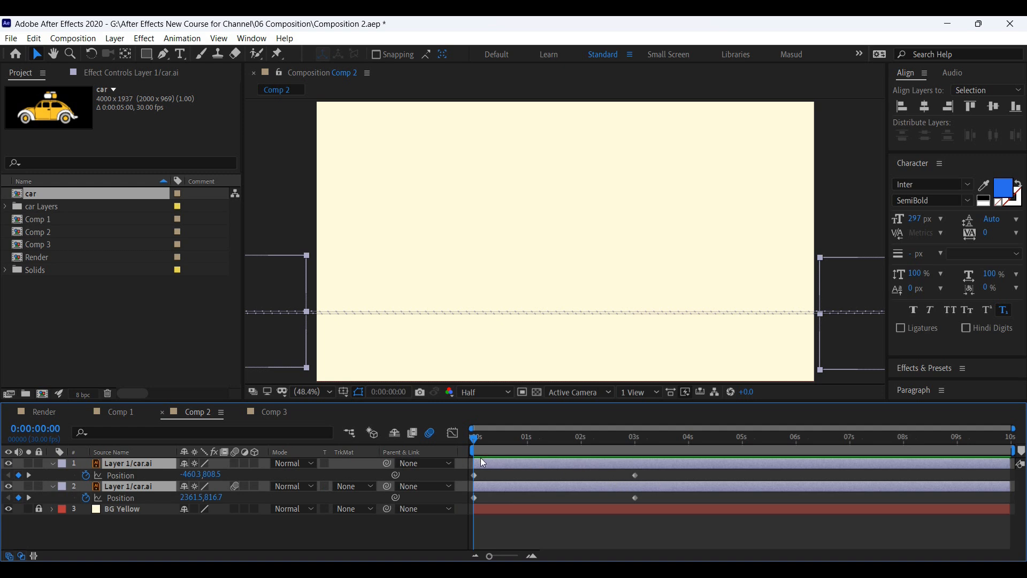
left_click(133, 516)
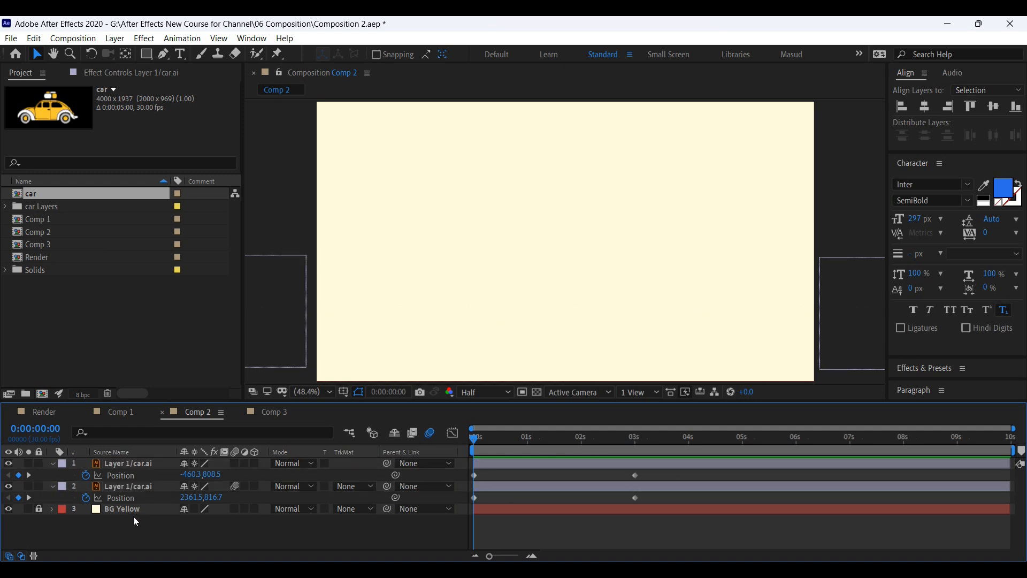
left_click(137, 485)
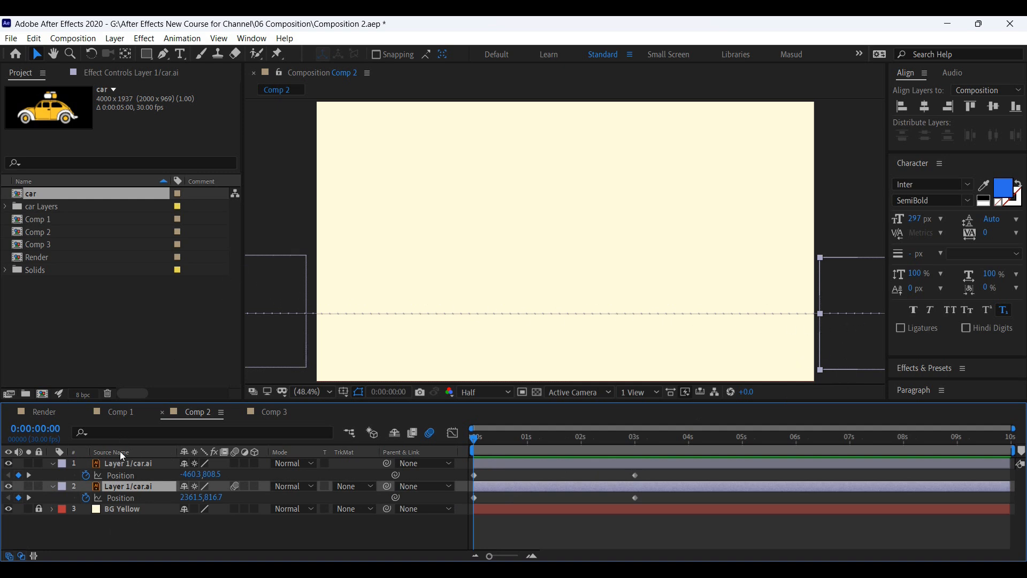
Step: Delay the upper car layer so it starts at about 3.3 seconds, and collapse both car layers' properties
left_click(122, 464)
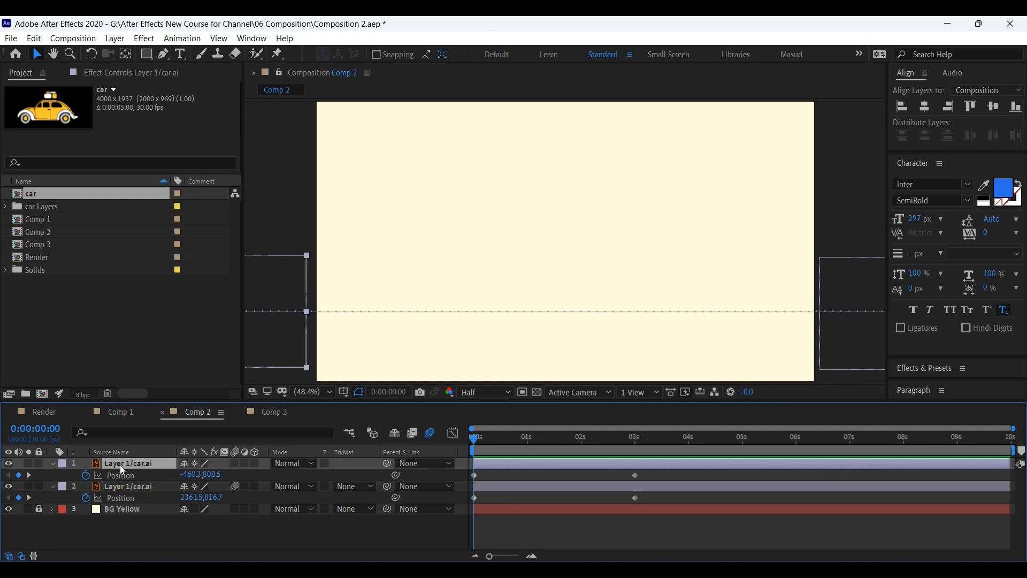
left_click(146, 485)
left_click(498, 465)
left_click_drag(497, 463, 673, 469)
left_click(53, 463)
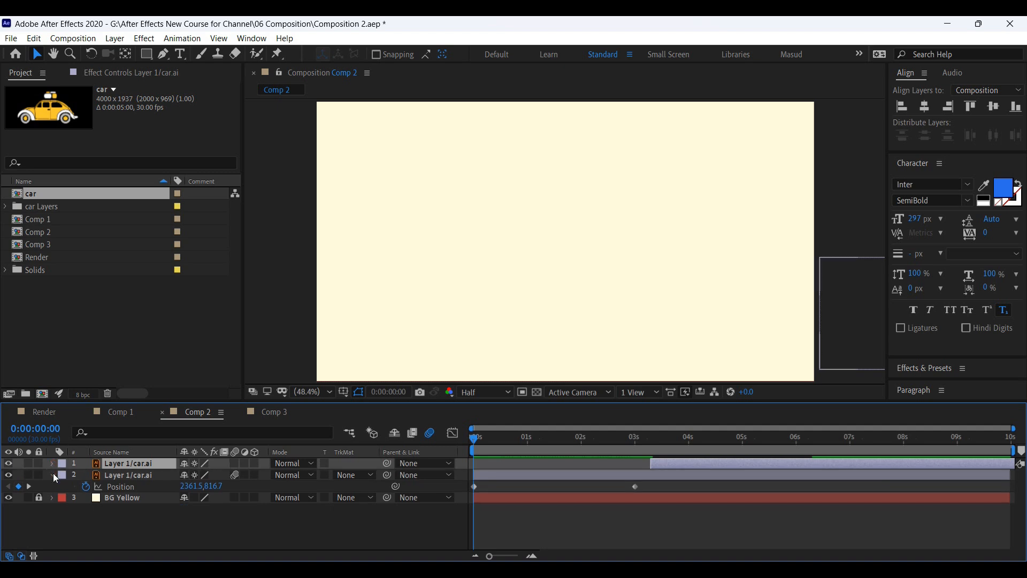
left_click(53, 474)
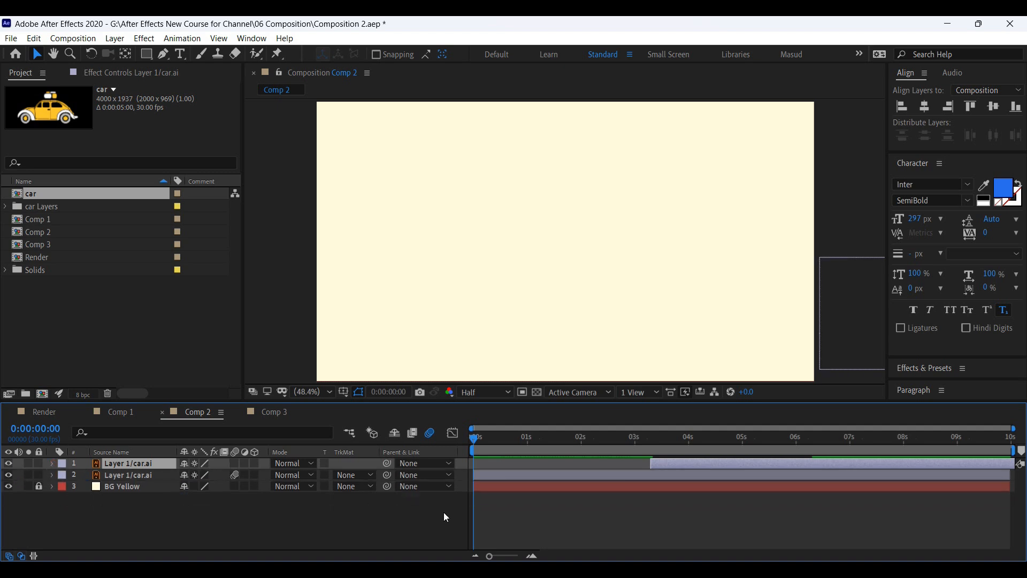
Step: Adjust the upper car layer's start to about 3.2 seconds and preview the two cars crossing one after the other
left_click(528, 473)
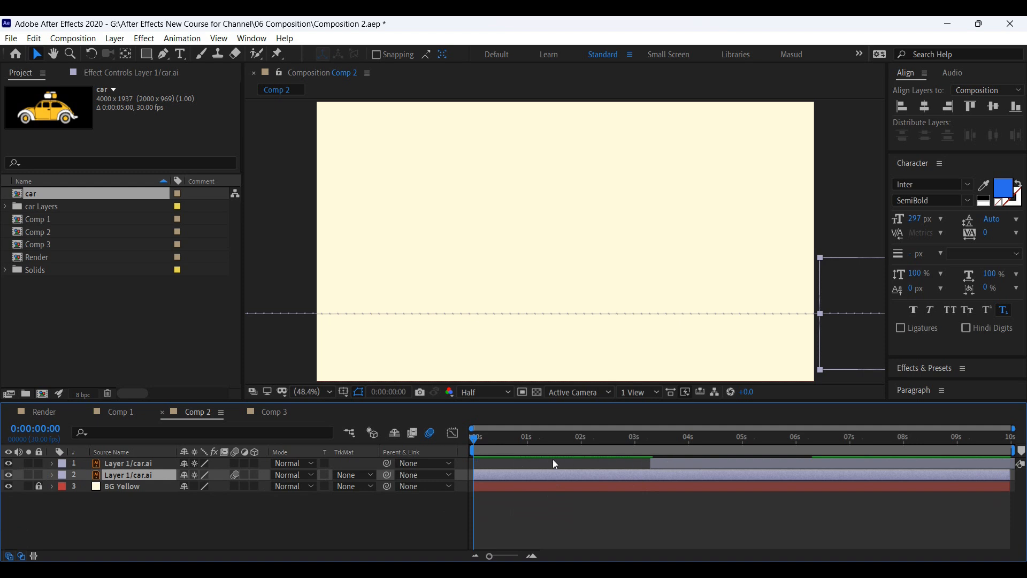
left_click_drag(673, 461, 625, 461)
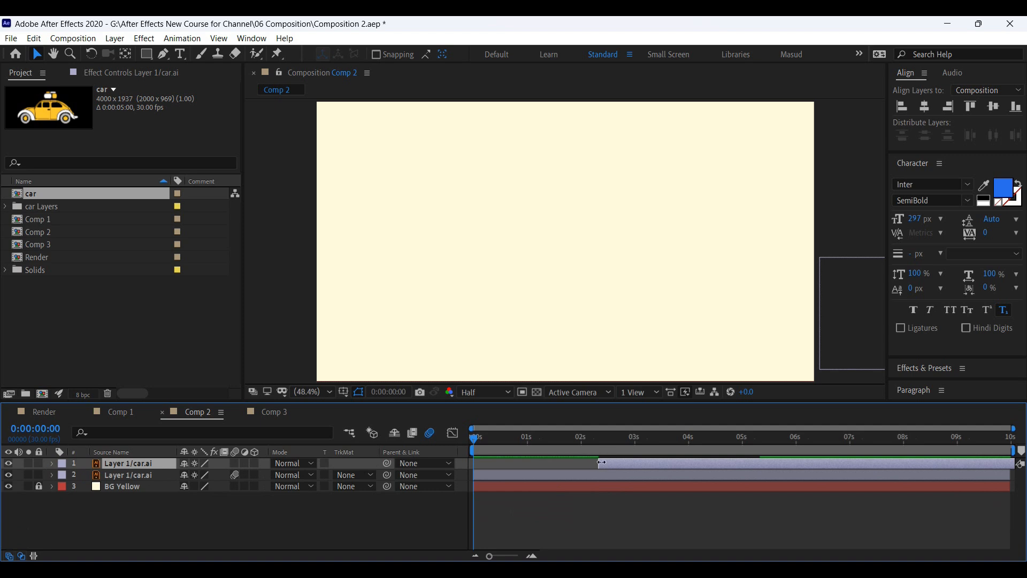
left_click_drag(472, 438, 473, 443)
left_click_drag(626, 463, 675, 464)
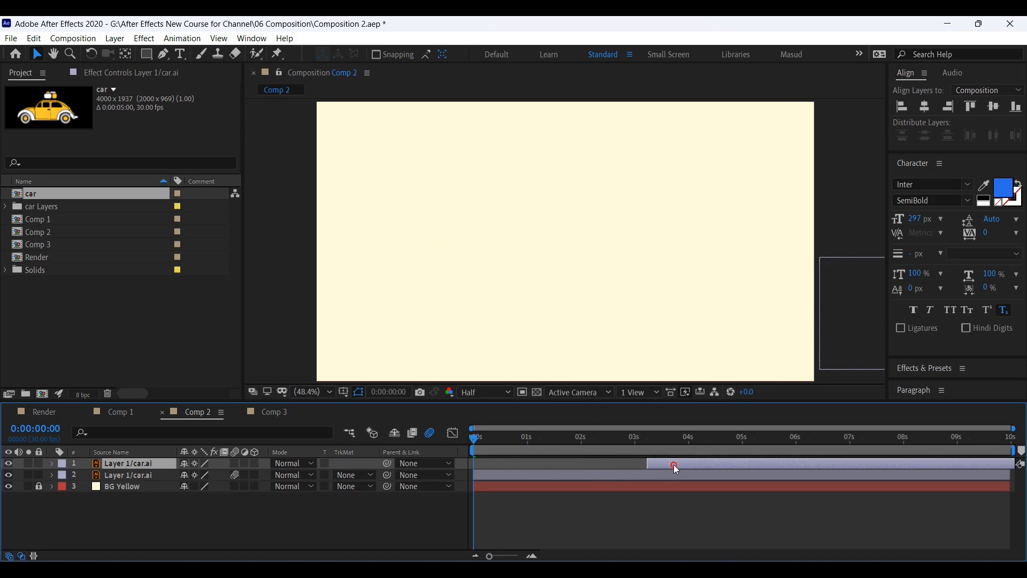
key("space")
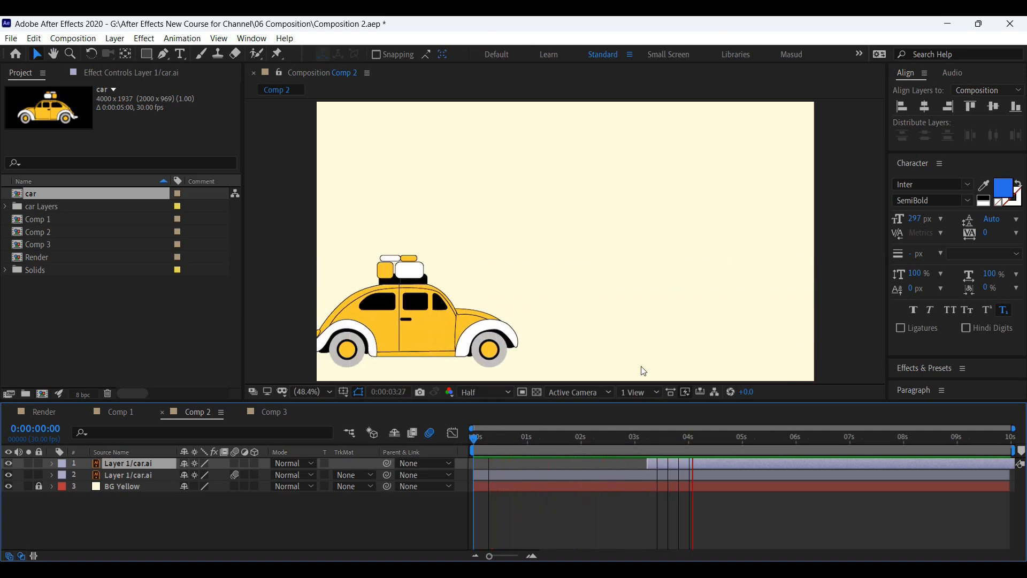
key("space")
left_click_drag(608, 441, 375, 441)
key("space")
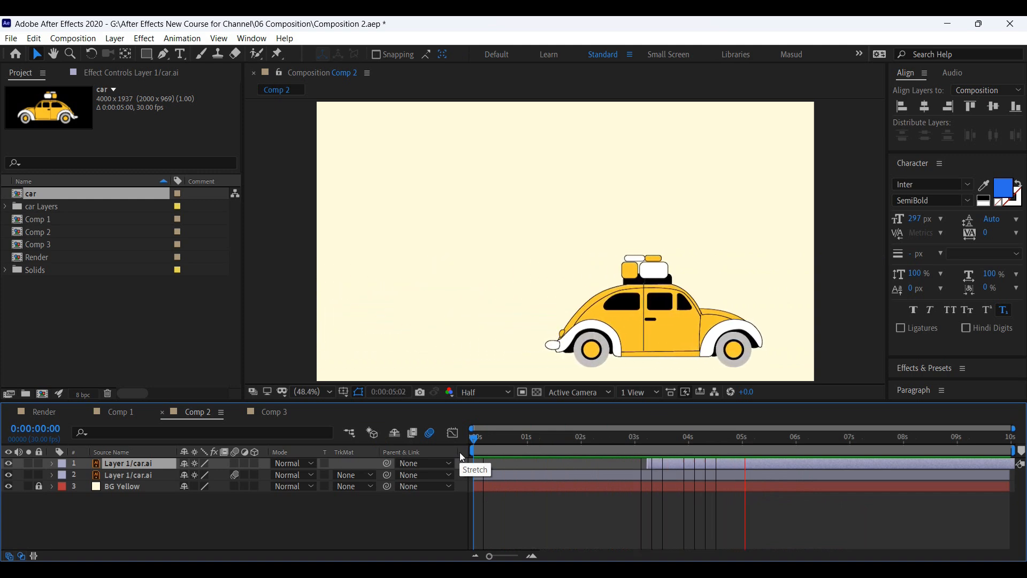
key("space")
Step: Enable motion blur on the upper car layer, preview the animation and return the playhead to 0 seconds
left_click_drag(624, 438, 726, 450)
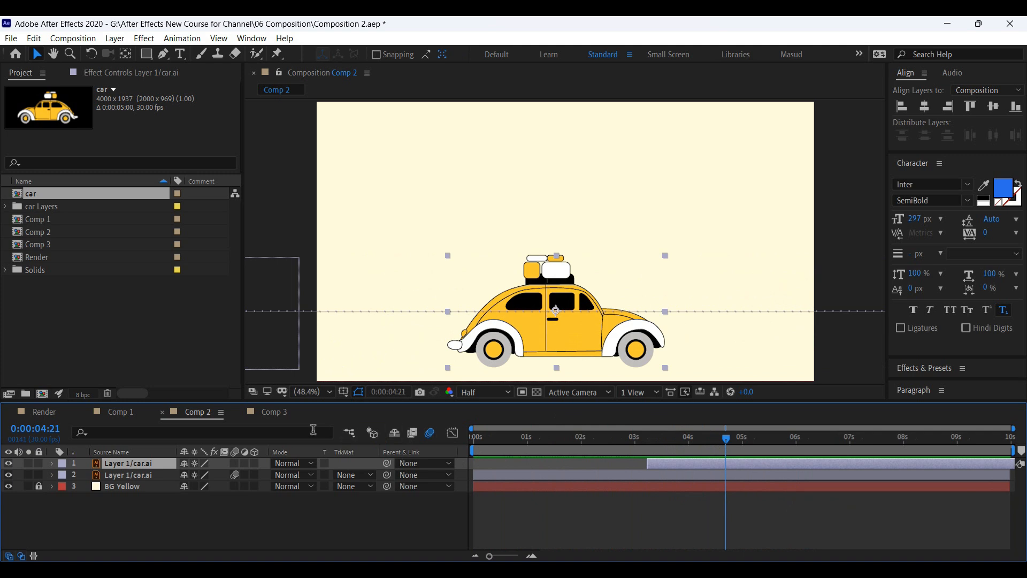
left_click(233, 464)
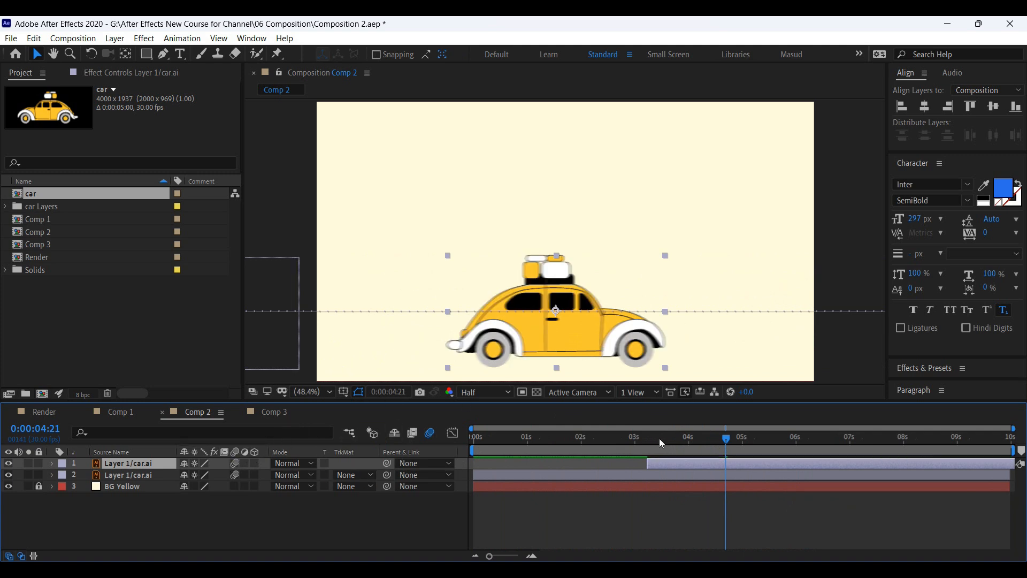
key("space")
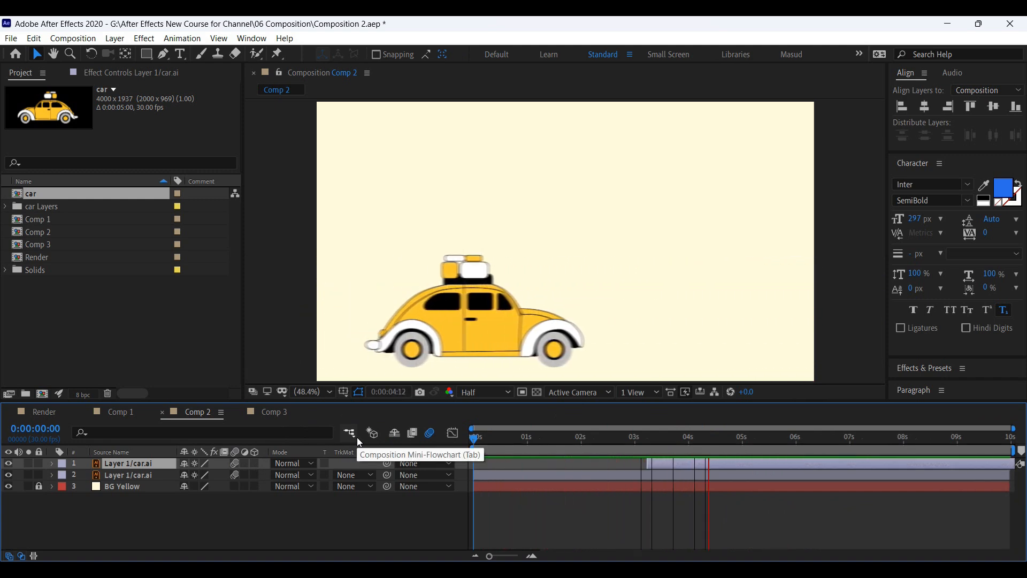
key("space")
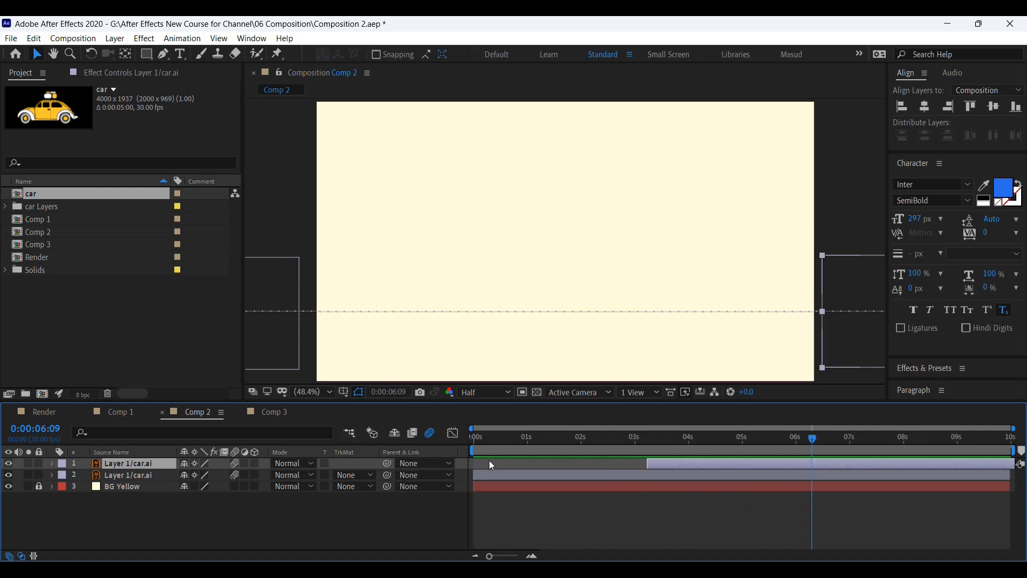
left_click_drag(495, 436, 432, 462)
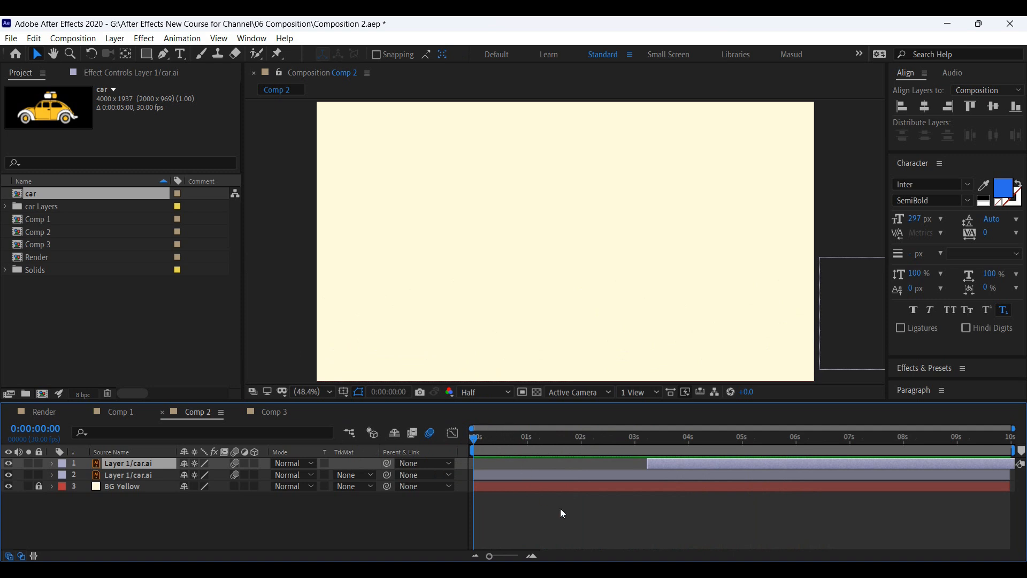
Step: Review the Comp 1 and Comp 2 timelines and return to the empty Comp 3
left_click(262, 417)
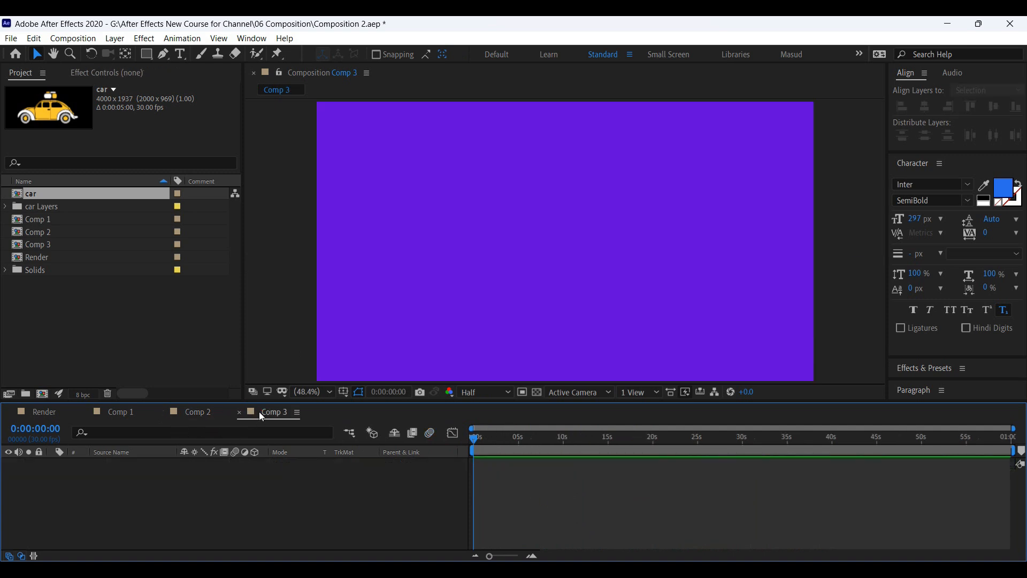
left_click(122, 410)
left_click_drag(487, 437, 263, 445)
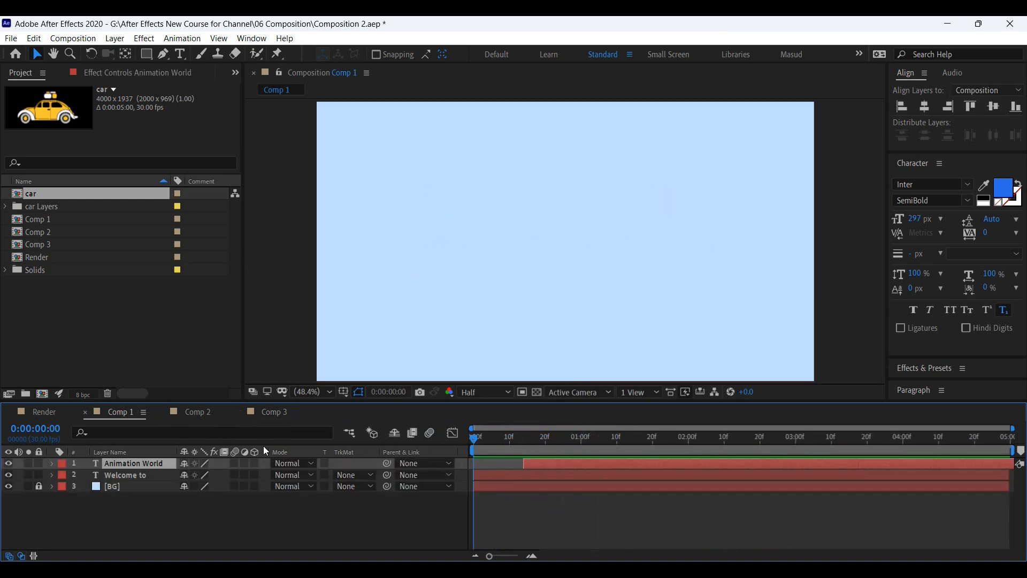
left_click(198, 416)
left_click_drag(477, 441, 271, 419)
left_click(270, 414)
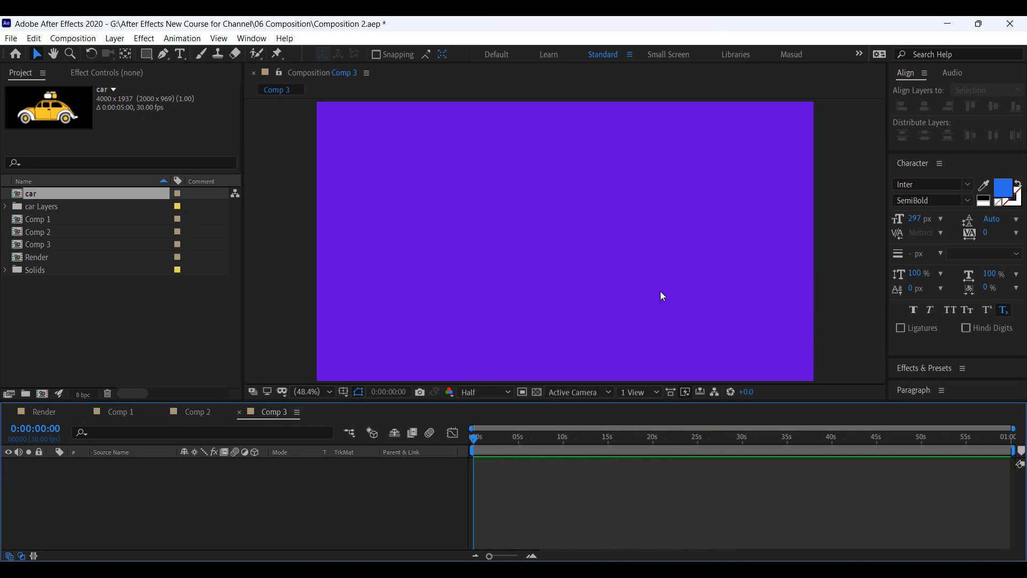
Step: Start a new 1920 × 1080 px solid in Comp 3 and choose a deep blue color for it
right_click(188, 492)
mouse_move(308, 346)
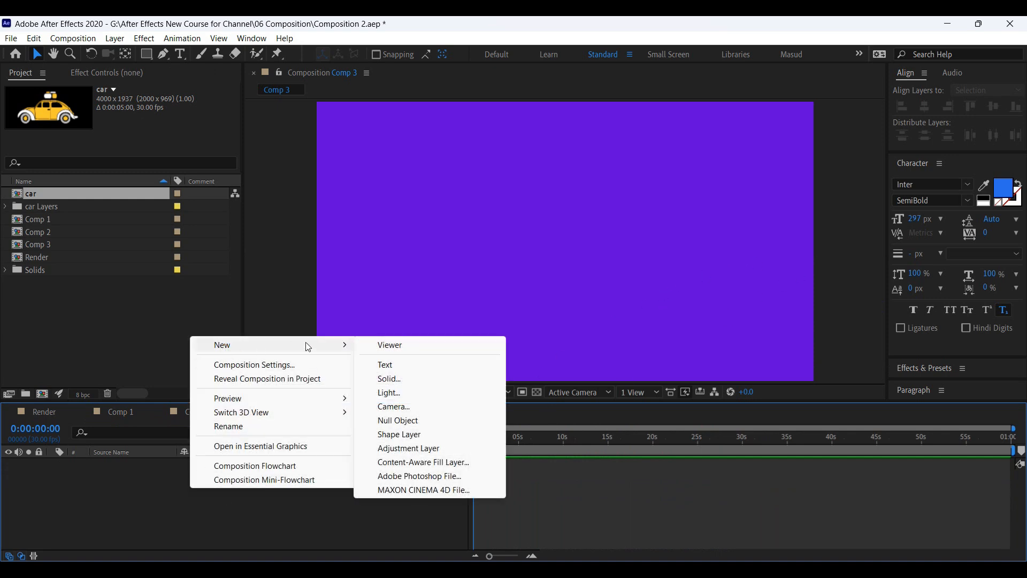
left_click(391, 379)
left_click(597, 306)
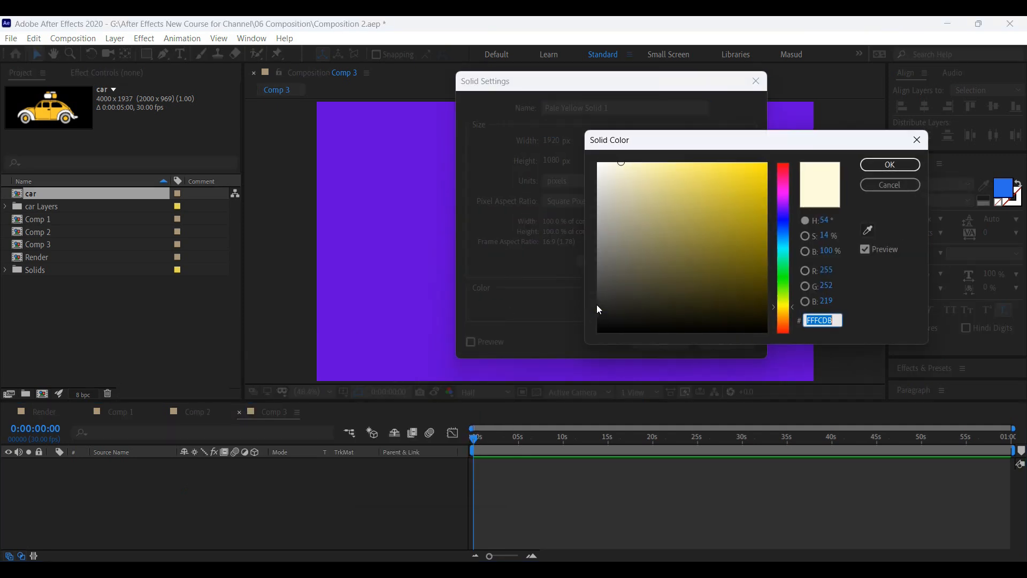
mouse_move(784, 212)
left_mouse_down()
mouse_move(782, 204)
mouse_move(749, 209)
mouse_move(766, 191)
mouse_move(785, 211)
mouse_move(769, 189)
mouse_move(767, 212)
mouse_move(784, 218)
mouse_move(762, 210)
mouse_move(765, 239)
mouse_move(767, 216)
left_mouse_up()
left_click(889, 164)
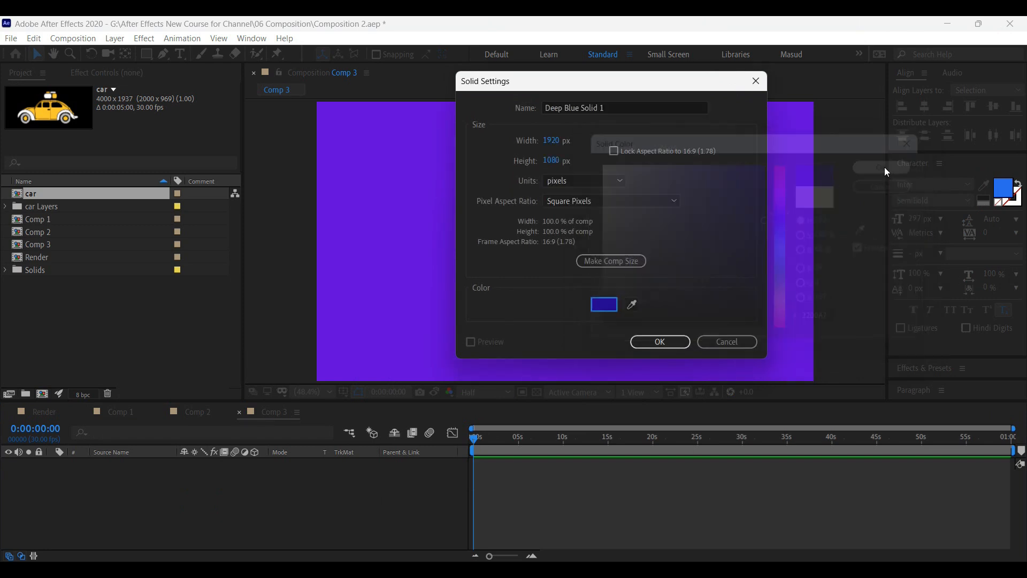
Step: Name the deep blue solid "BG Blue", create it and lock its layer
left_click(585, 108)
left_click_drag(609, 108, 582, 109)
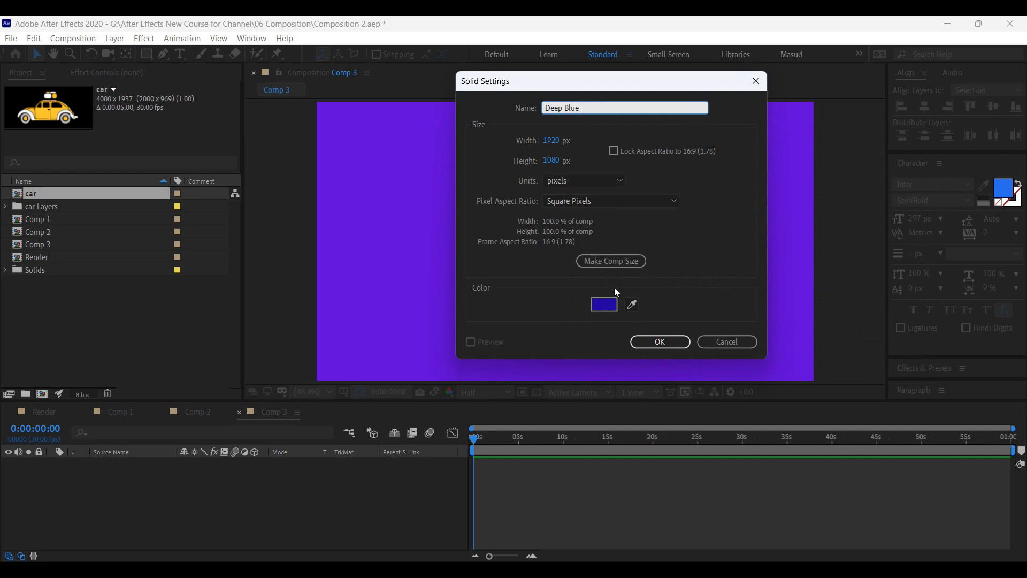
double_click(549, 109)
type("BG")
left_click(672, 343)
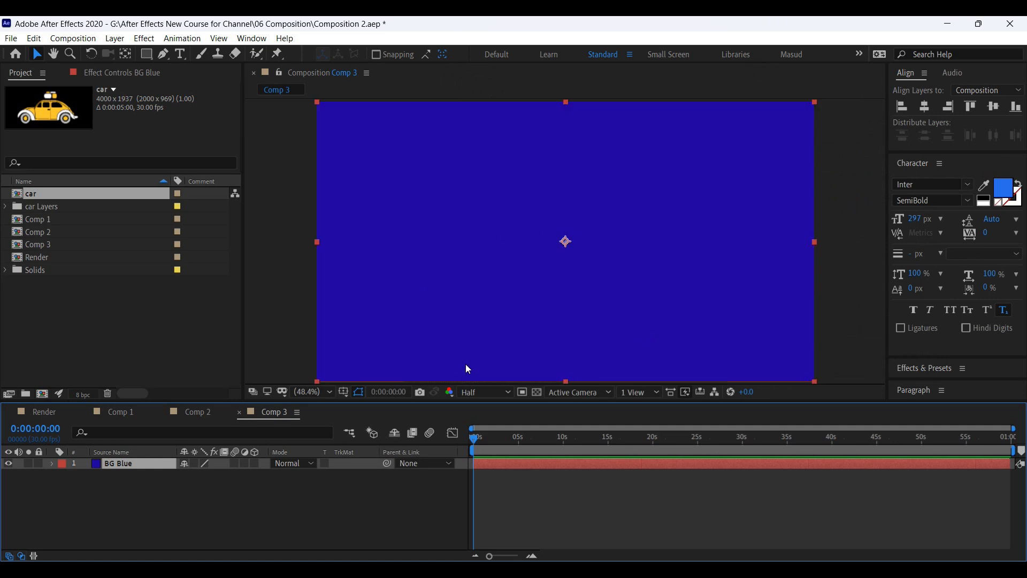
left_click(38, 463)
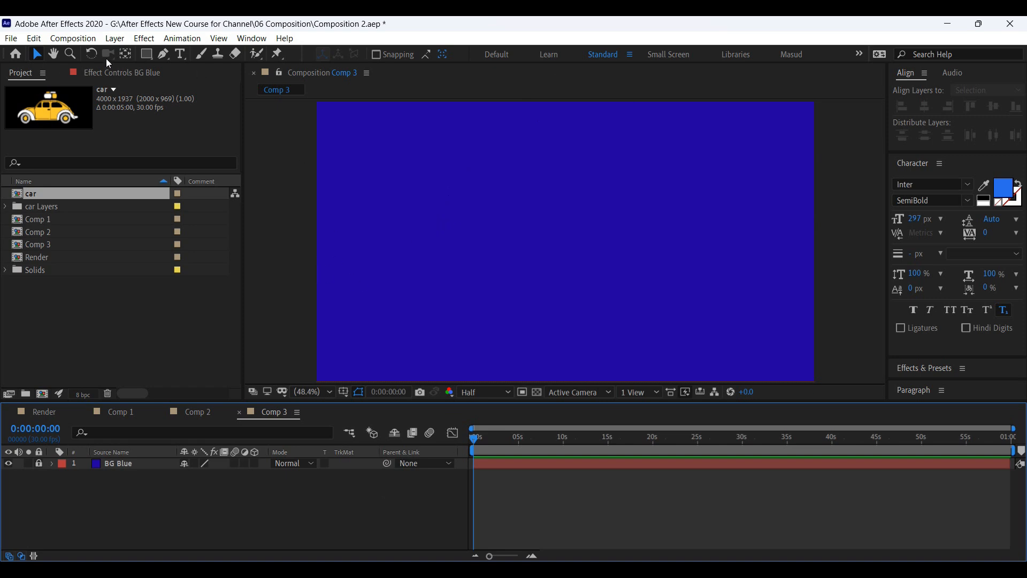
Step: Add the text "Good Bye Animator" over the blue background and move it to the middle of the frame
left_click(180, 54)
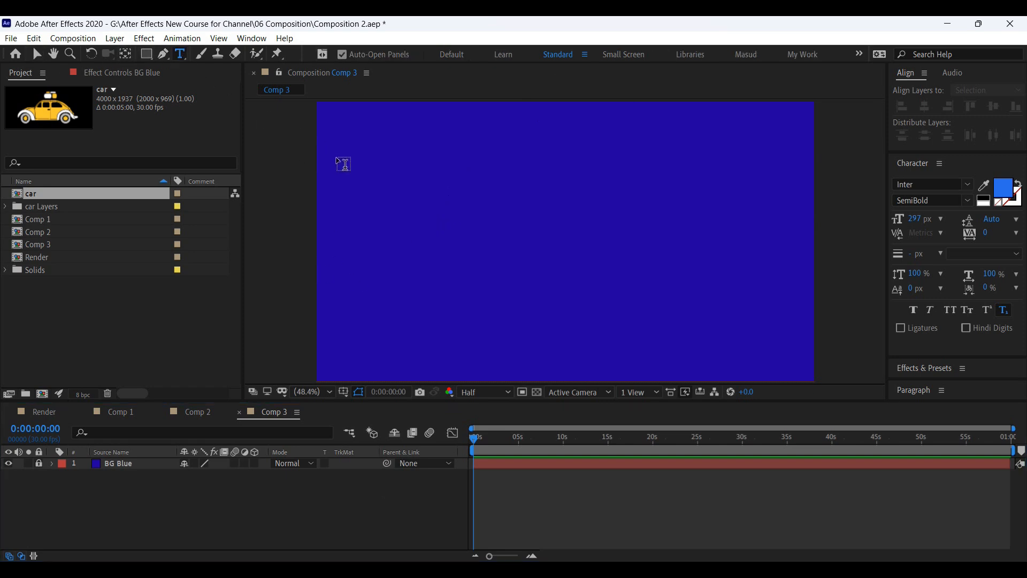
left_click(419, 194)
type("Goog")
key("BackSpace")
type("d")
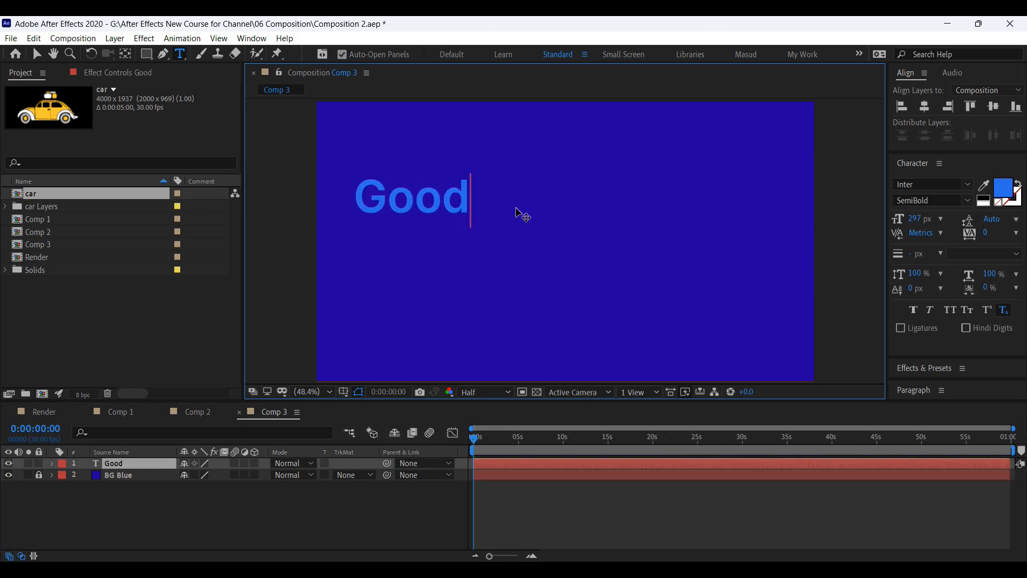
type(" Bu")
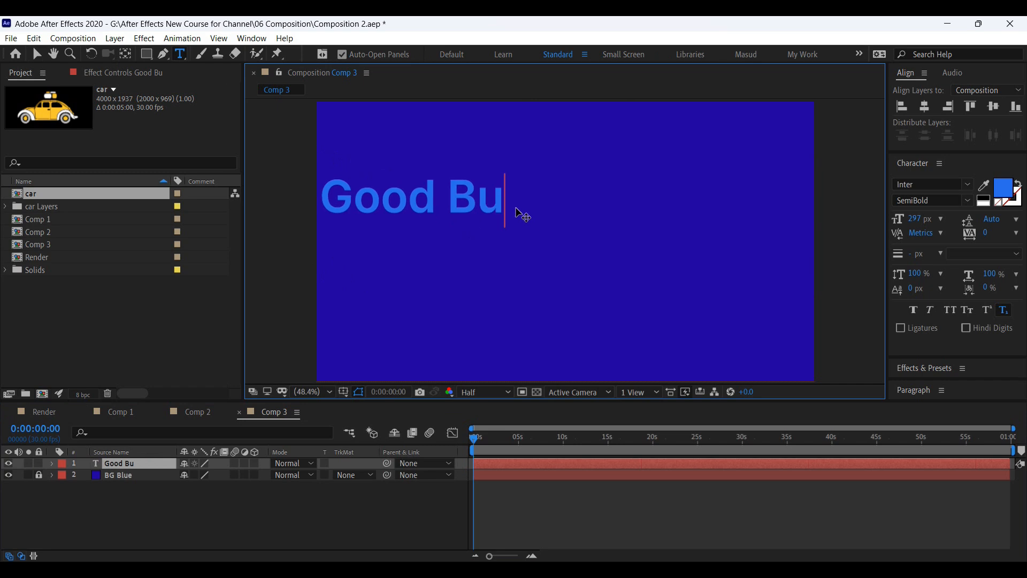
key("BackSpace")
type("ye")
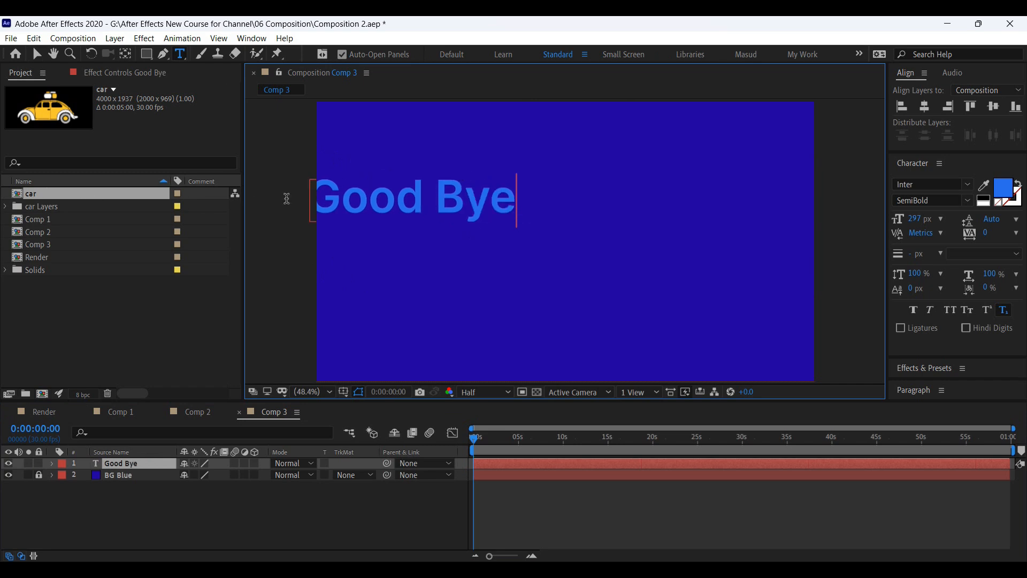
type(" Animator")
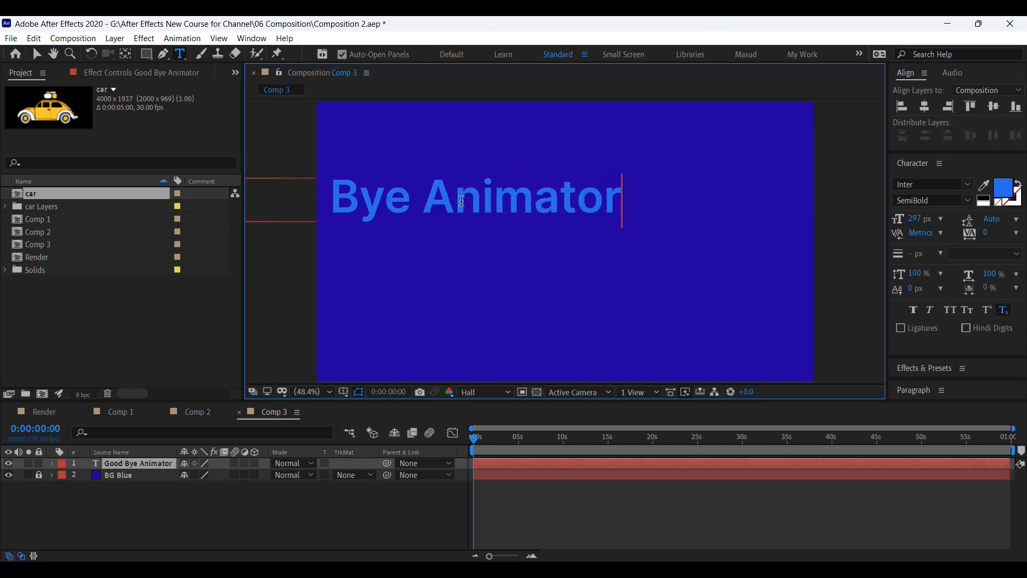
left_click(37, 54)
left_click_drag(404, 203, 577, 256)
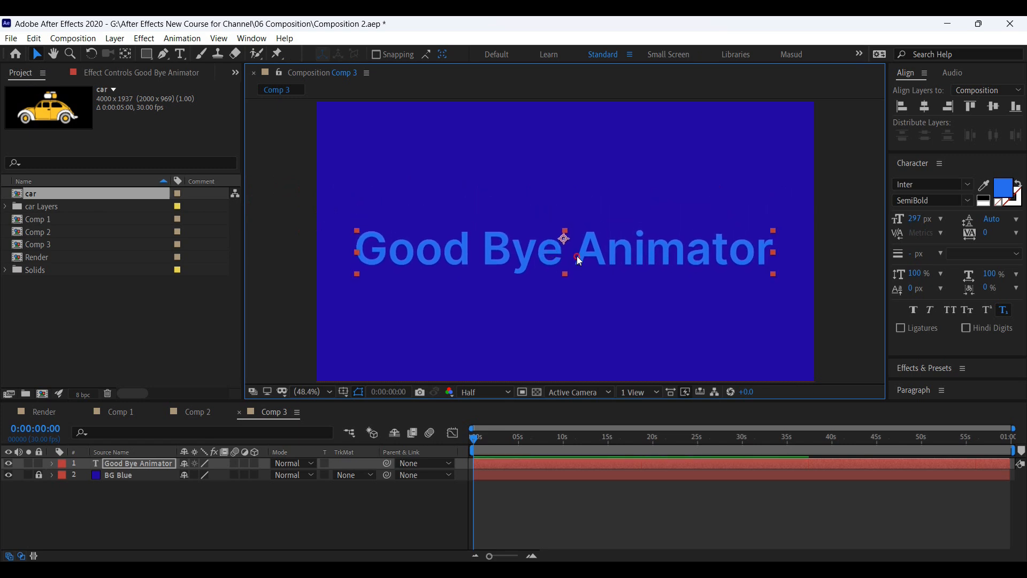
Step: Break the text into two lines before "Animator" and fit the composition view up to 100%
double_click(576, 256)
left_click(579, 255)
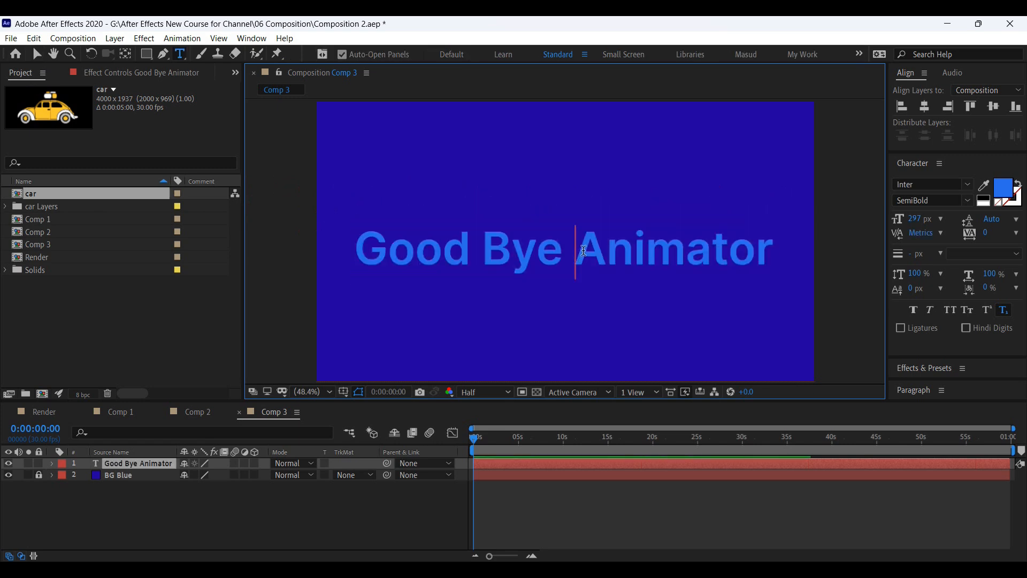
key("Return")
scroll(470, 235, "down", 1)
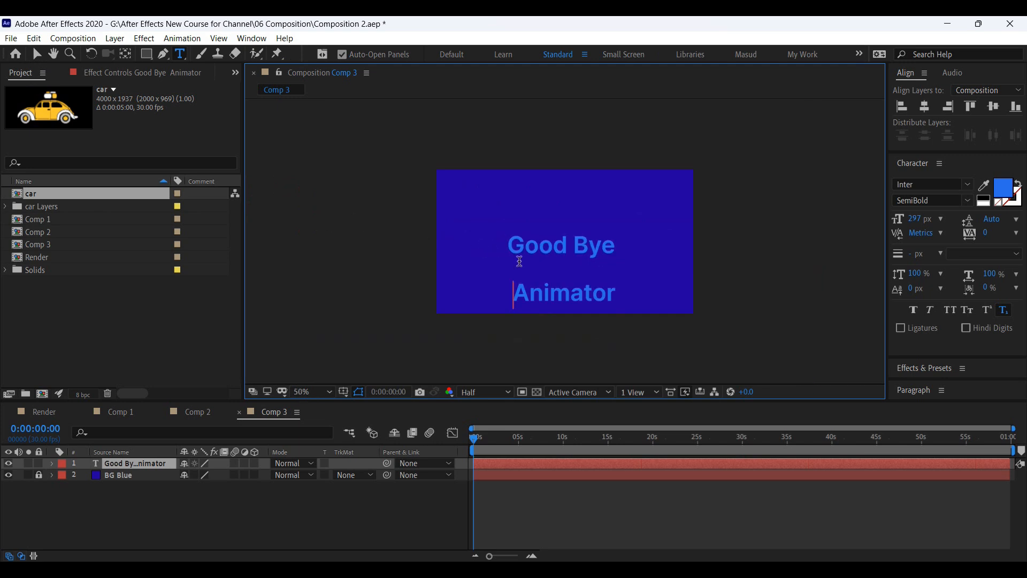
left_click(313, 391)
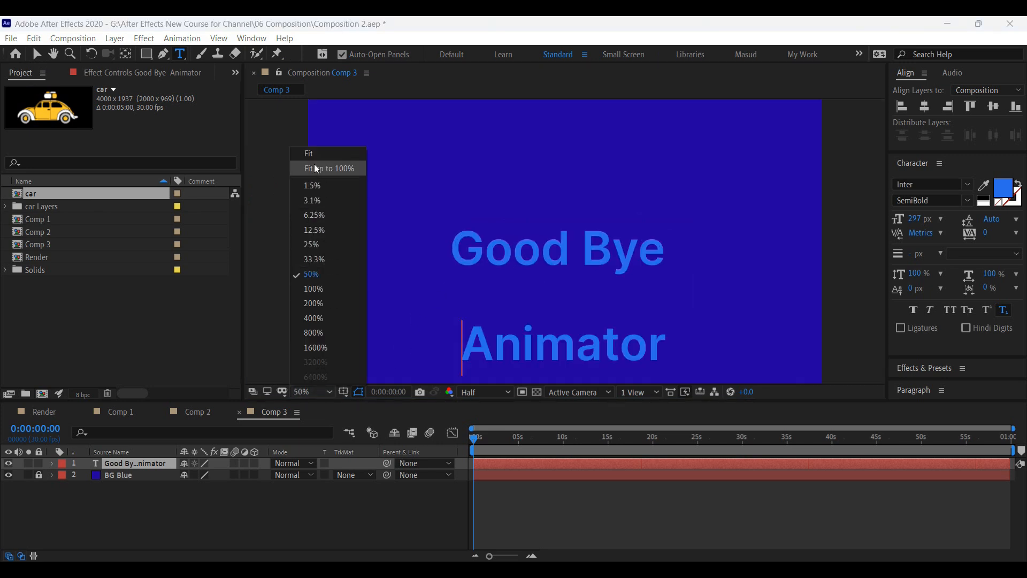
left_click(317, 169)
Step: Move the two-line text up within the frame and turn off its subscript style
left_click(37, 53)
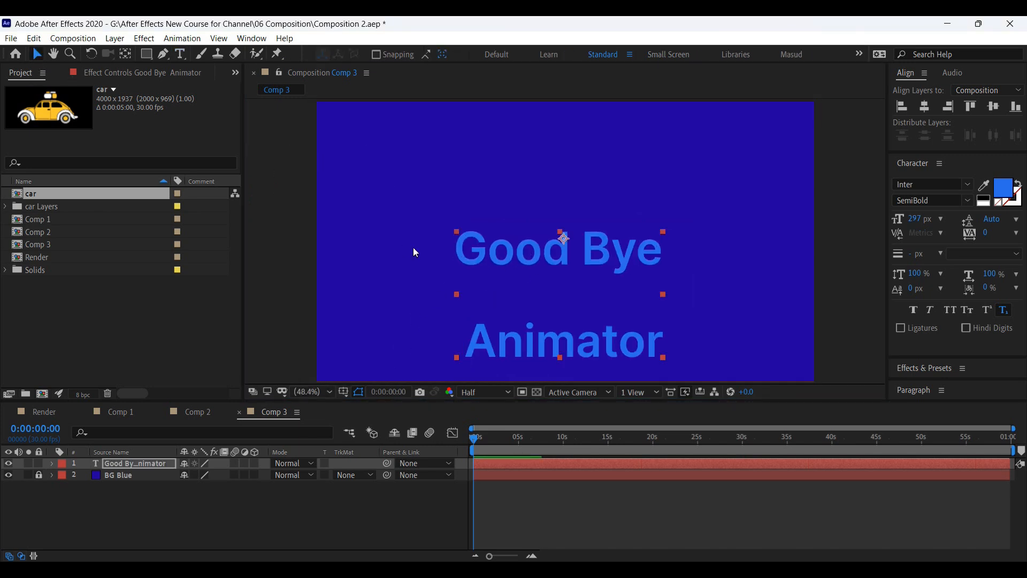
left_click_drag(514, 248, 513, 192)
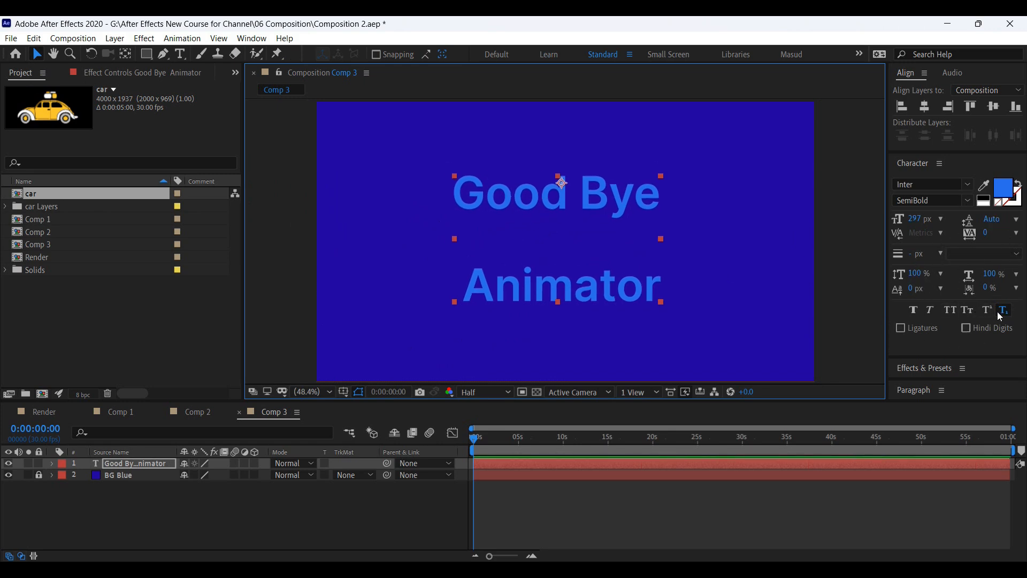
left_click(918, 314)
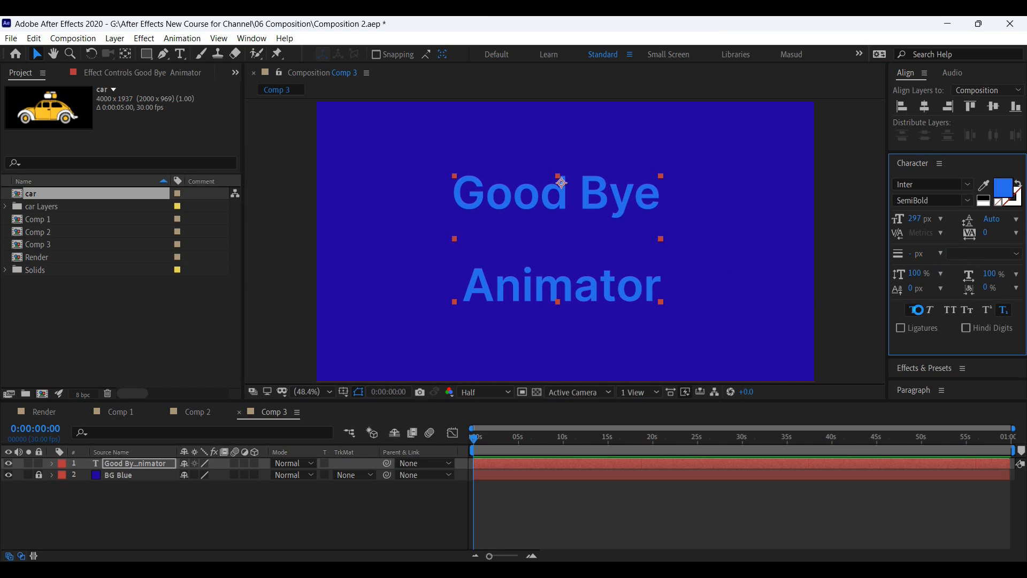
left_click(1004, 316)
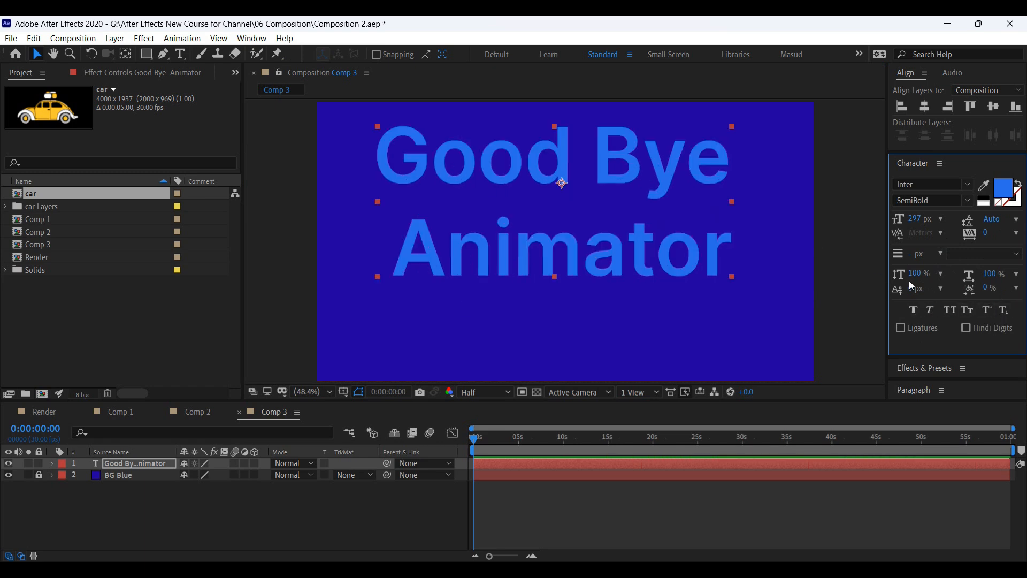
Step: Move the two-line title down to the middle of the frame and try left text alignment, restoring centre alignment
left_click_drag(544, 248, 544, 292)
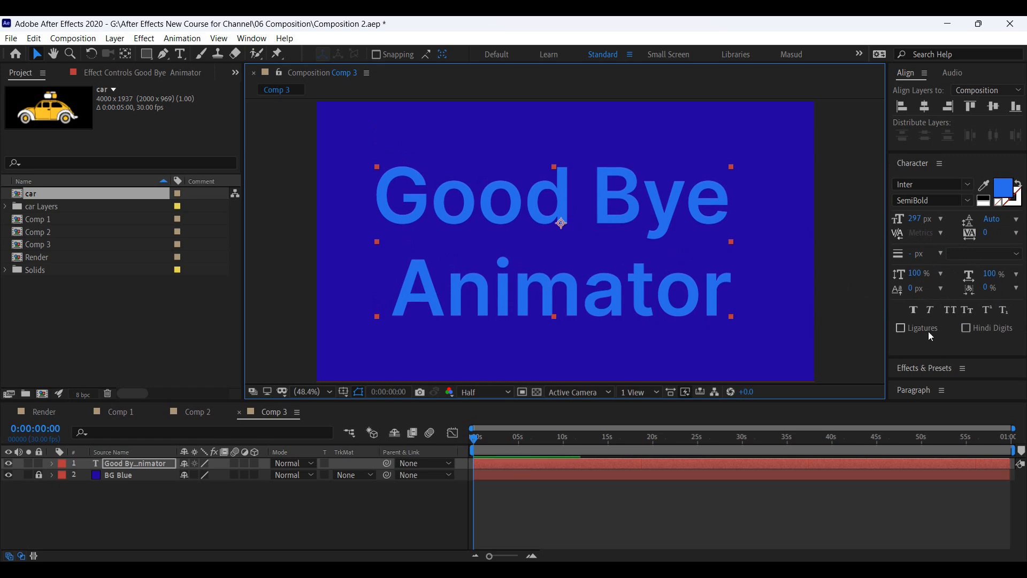
left_click(924, 393)
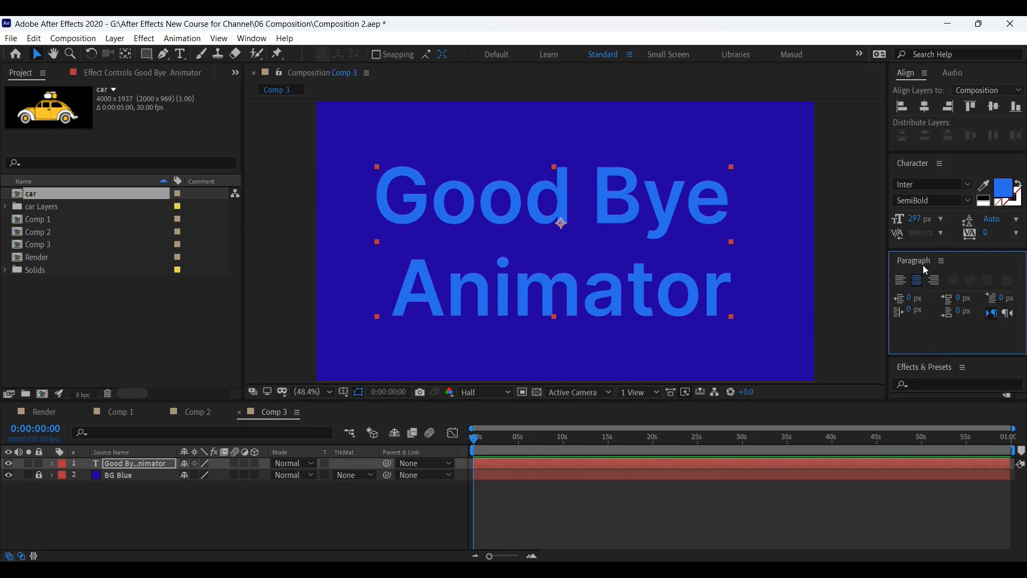
left_click_drag(957, 252, 953, 283)
left_click(900, 315)
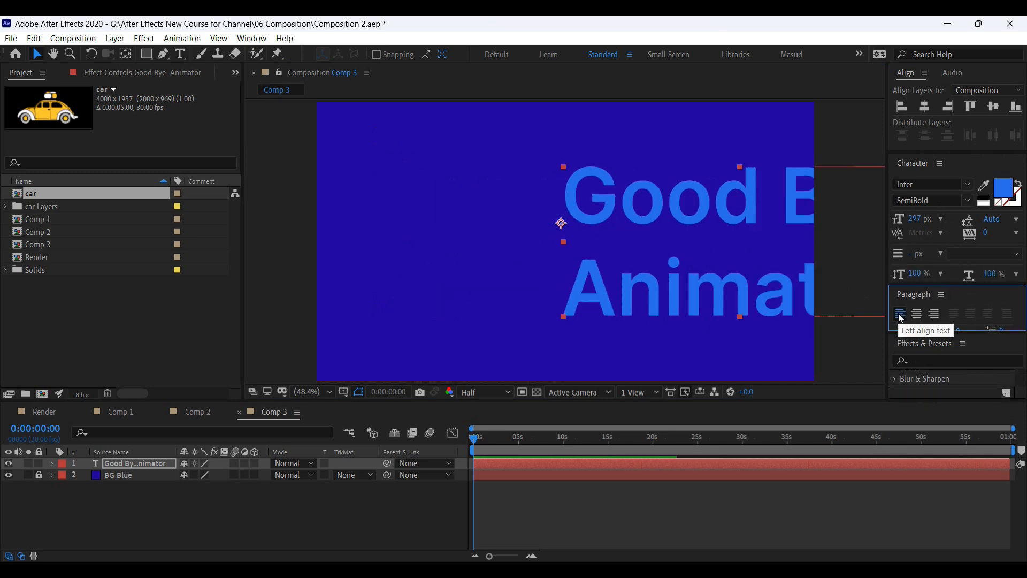
left_click(917, 315)
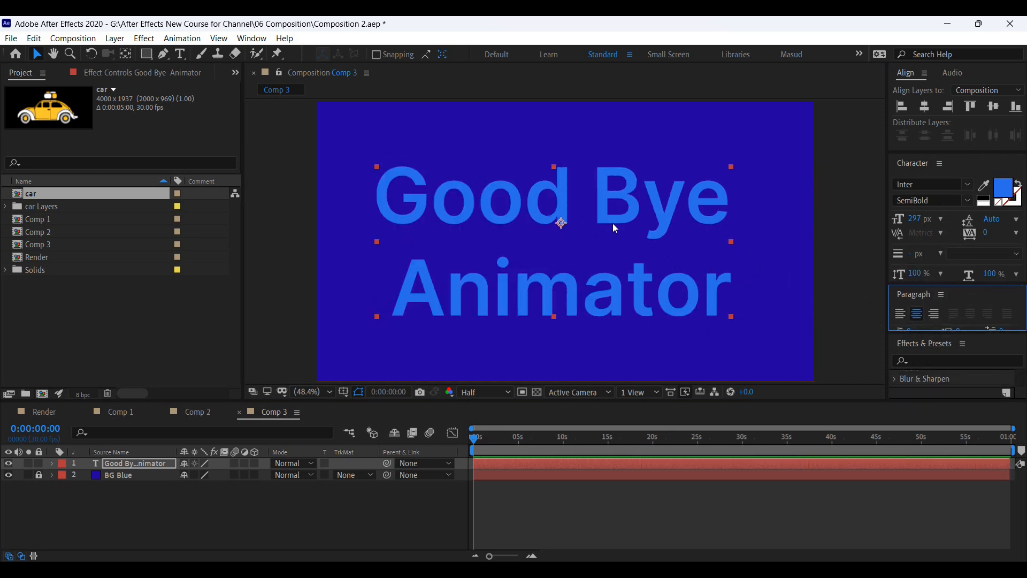
Step: Set the title's font size to 173 px, left-align its text and reposition it near the middle of the frame
left_click_drag(919, 218, 823, 217)
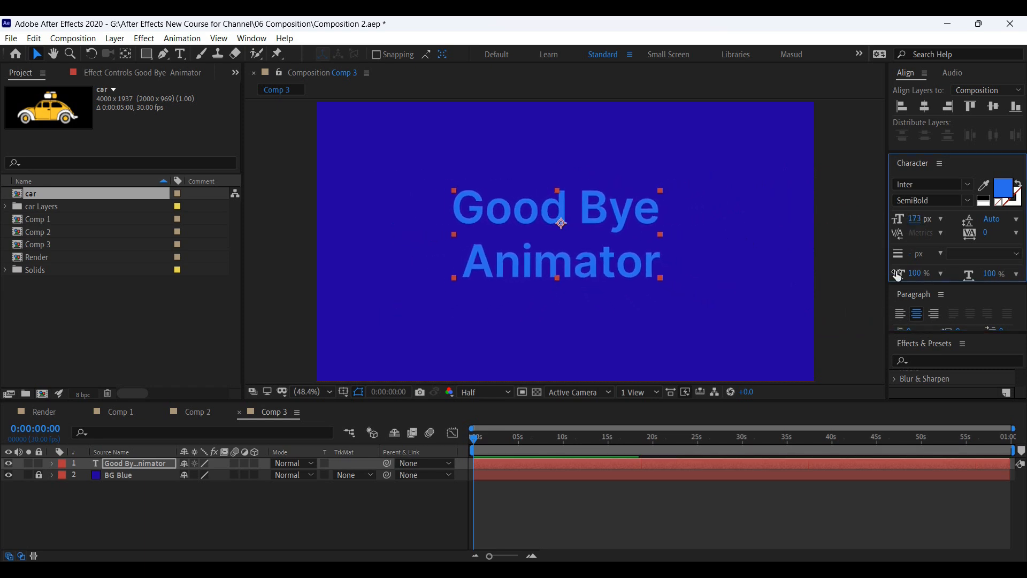
left_click(900, 314)
left_click_drag(629, 208, 510, 211)
Step: Remove the line break before "Animator" and move the one-line title to the middle of the frame
double_click(578, 254)
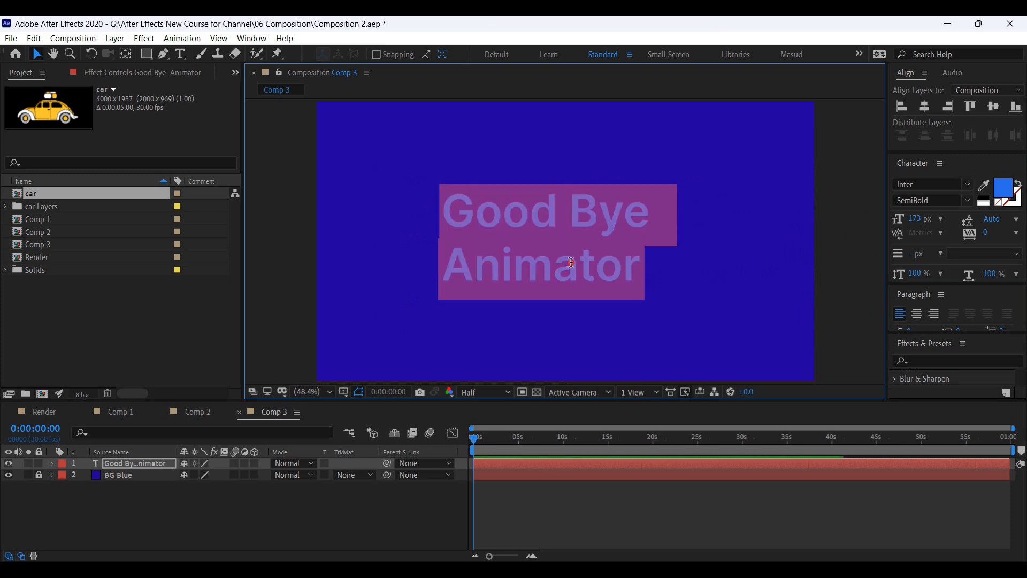
left_click(447, 271)
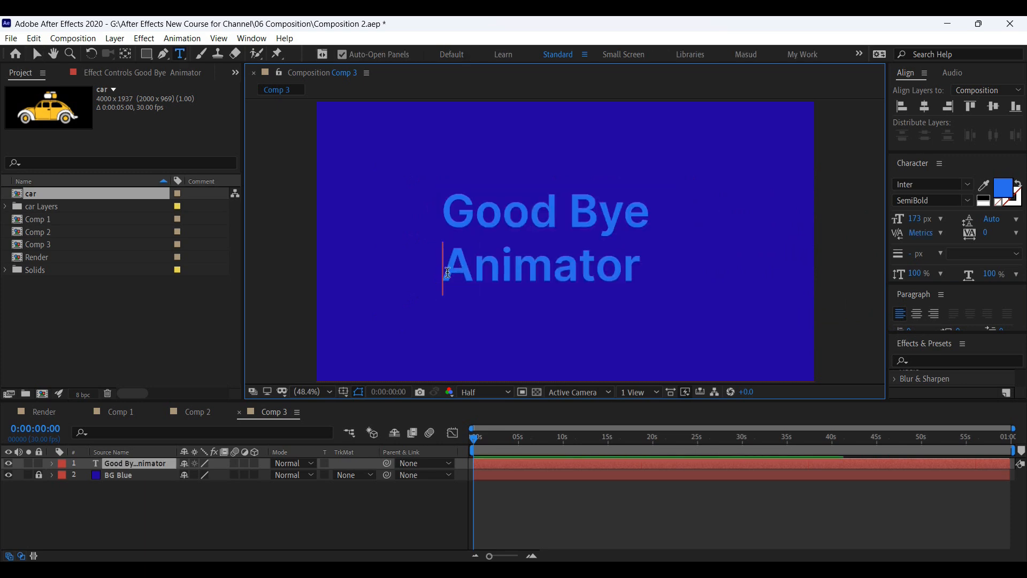
key("BackSpace")
left_click(37, 53)
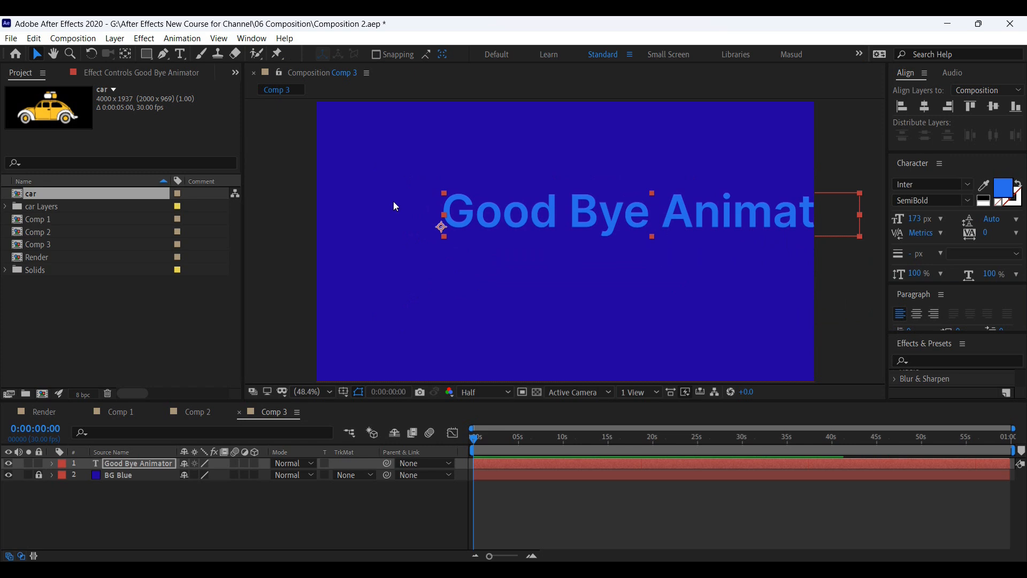
left_click_drag(537, 223, 452, 251)
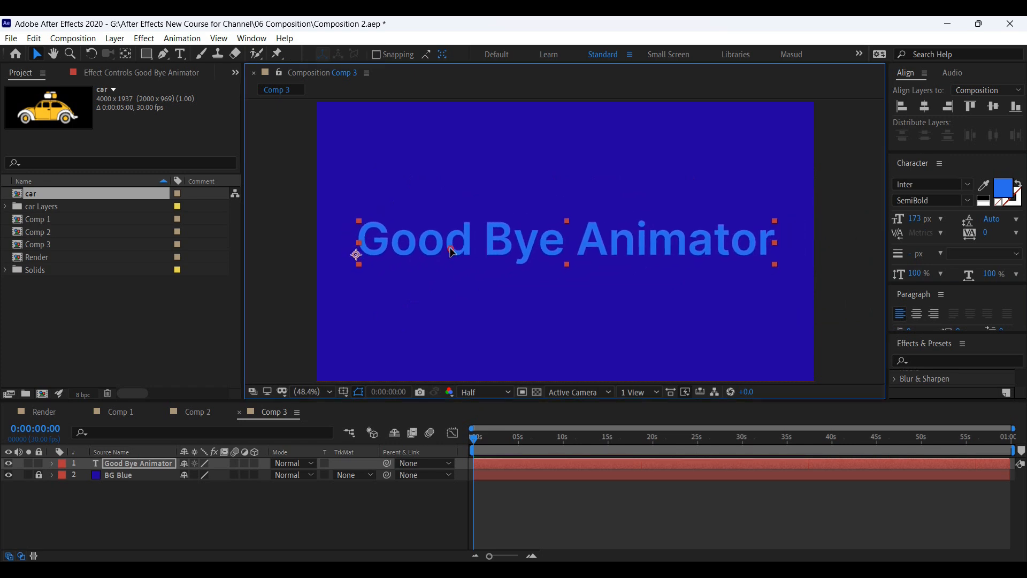
Step: Set the title's text color to the yellow sampled from the car thumbnail, made slightly deeper and more saturated
left_click(1003, 190)
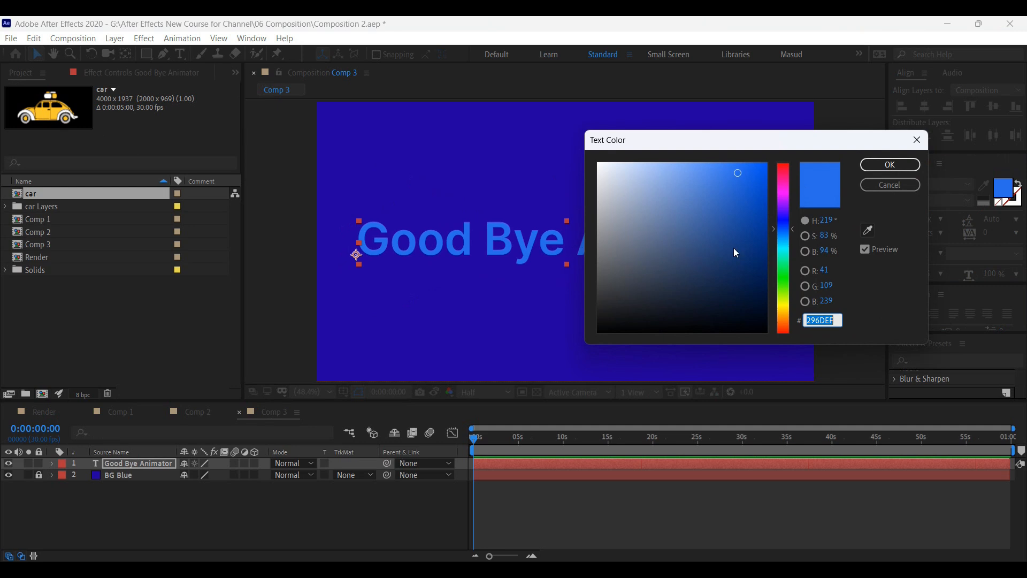
left_click(867, 230)
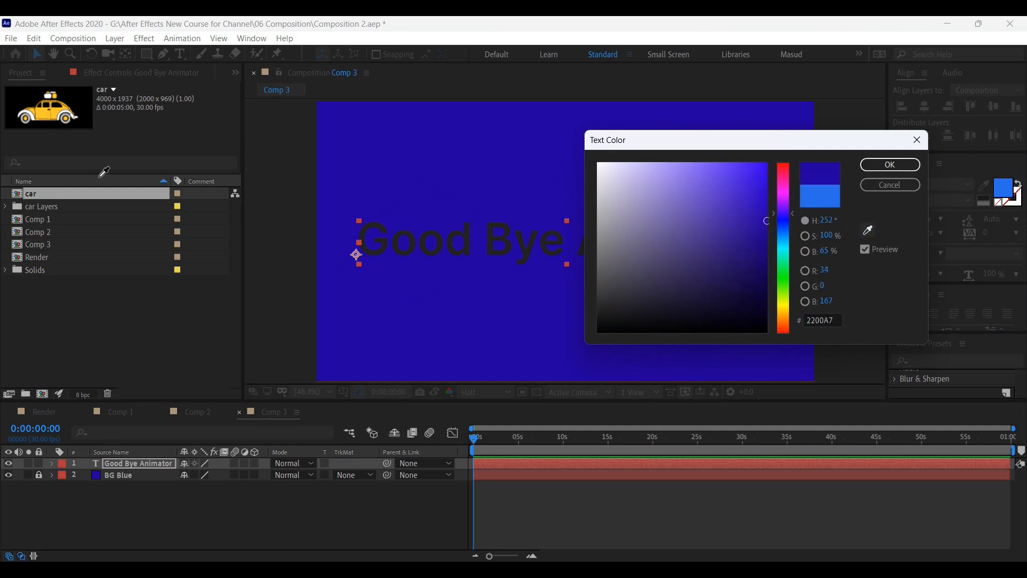
left_click(46, 112)
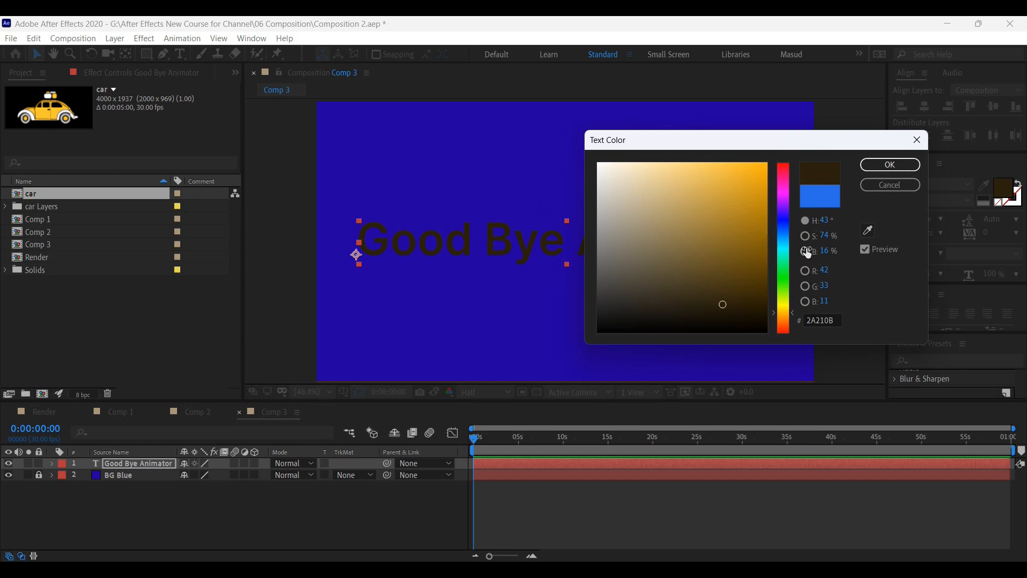
left_click(867, 230)
left_click(48, 109)
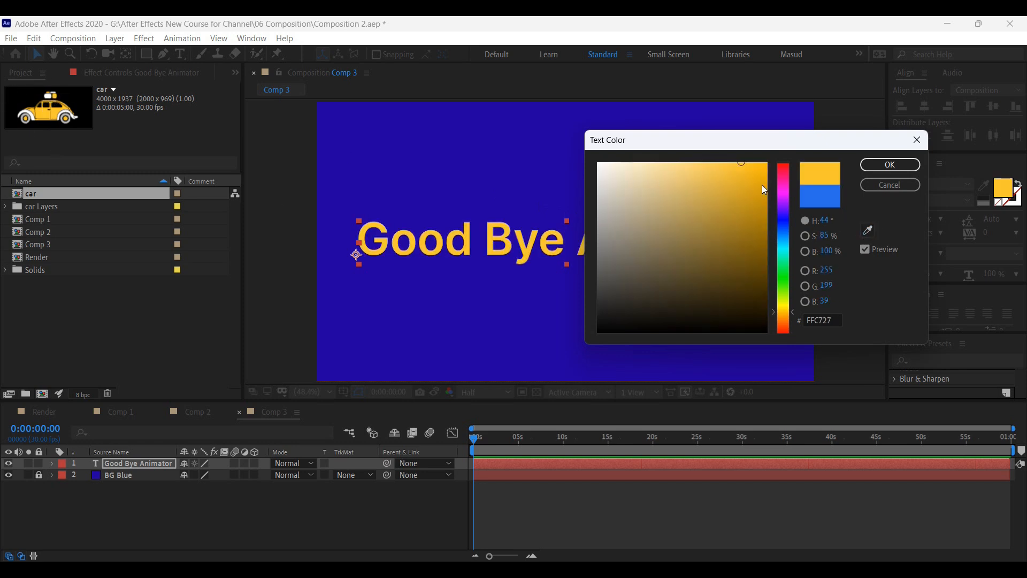
left_click_drag(750, 174, 757, 171)
left_click(890, 165)
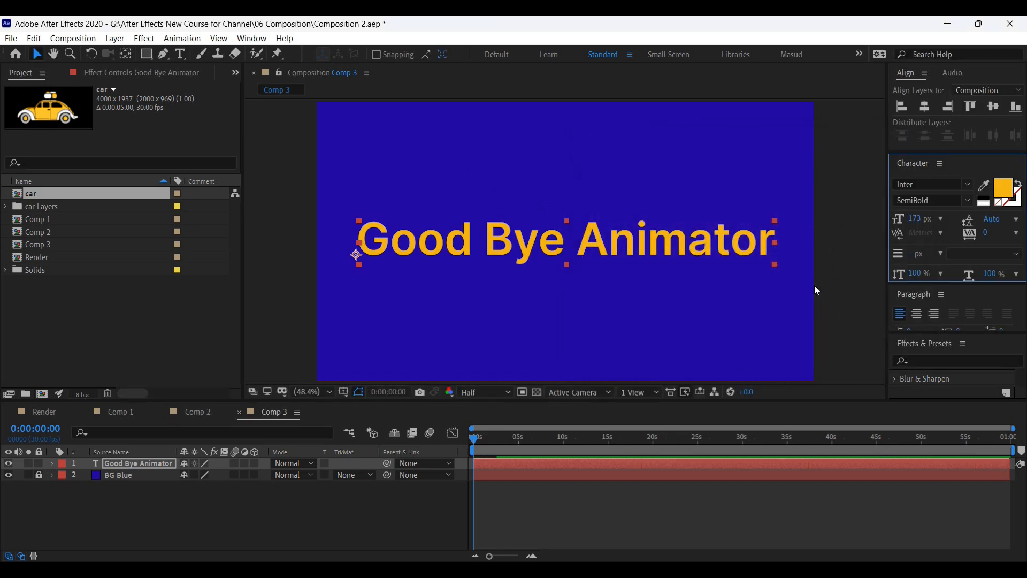
Step: Nudge the title down slightly and set its first Position keyframe at 0:00:00:00
left_click_drag(593, 255, 591, 261)
left_click(851, 269)
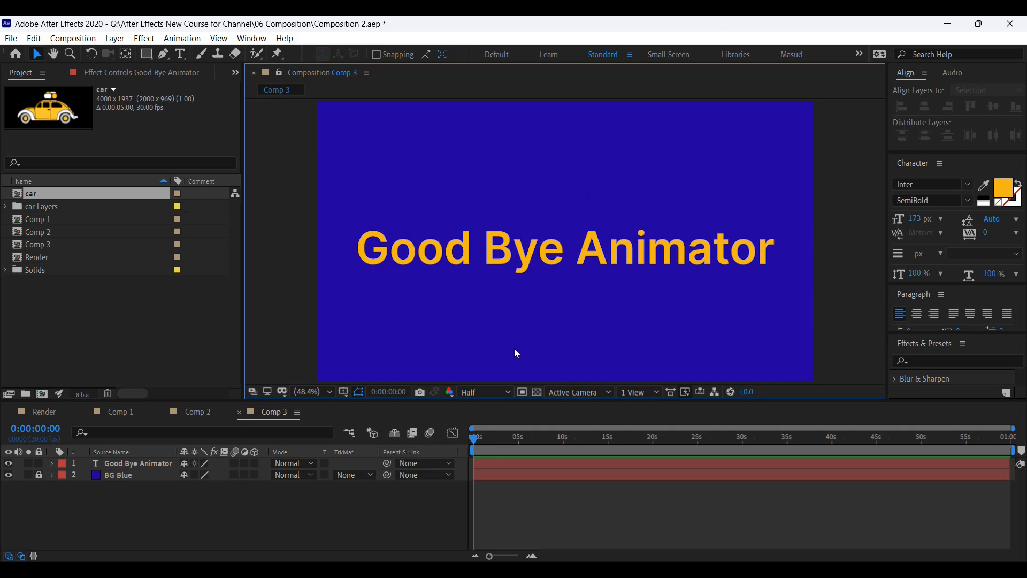
left_click(130, 463)
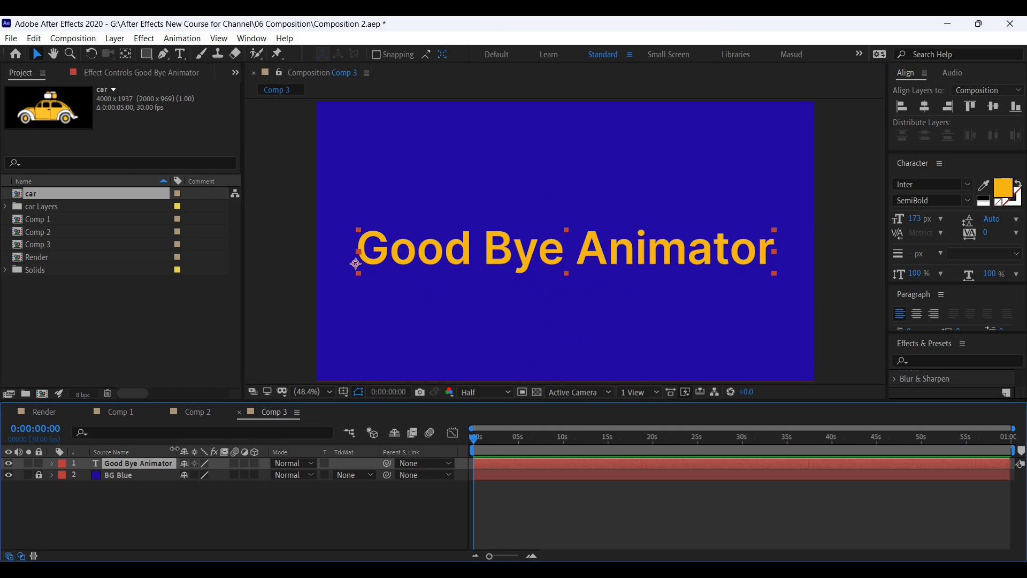
key("p")
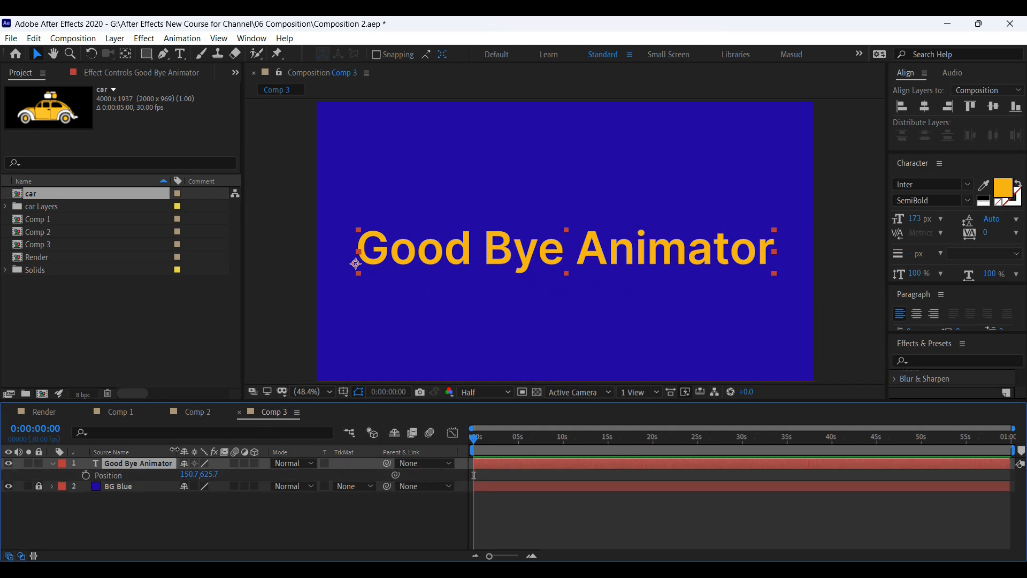
left_click(85, 476)
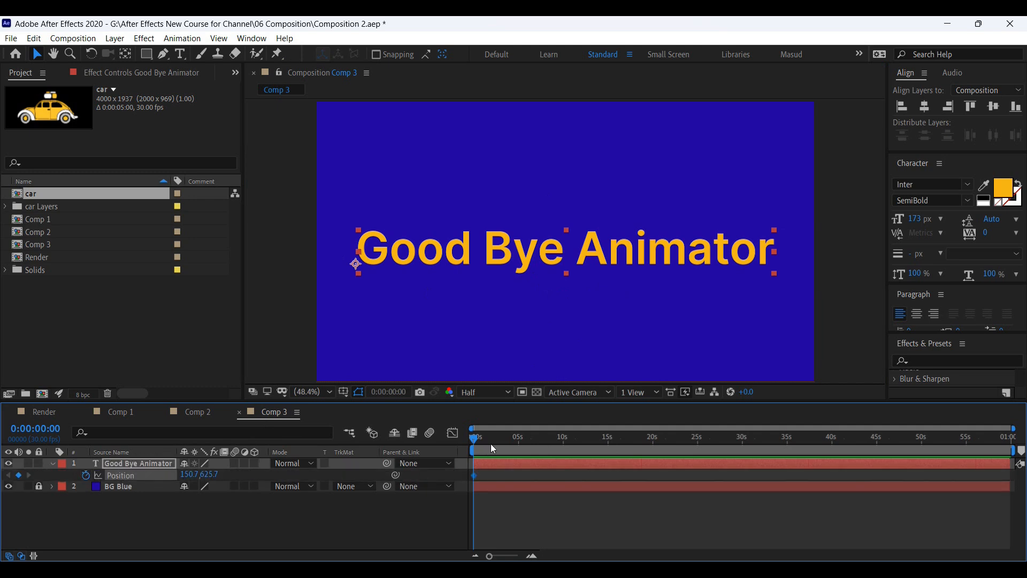
right_click(347, 506)
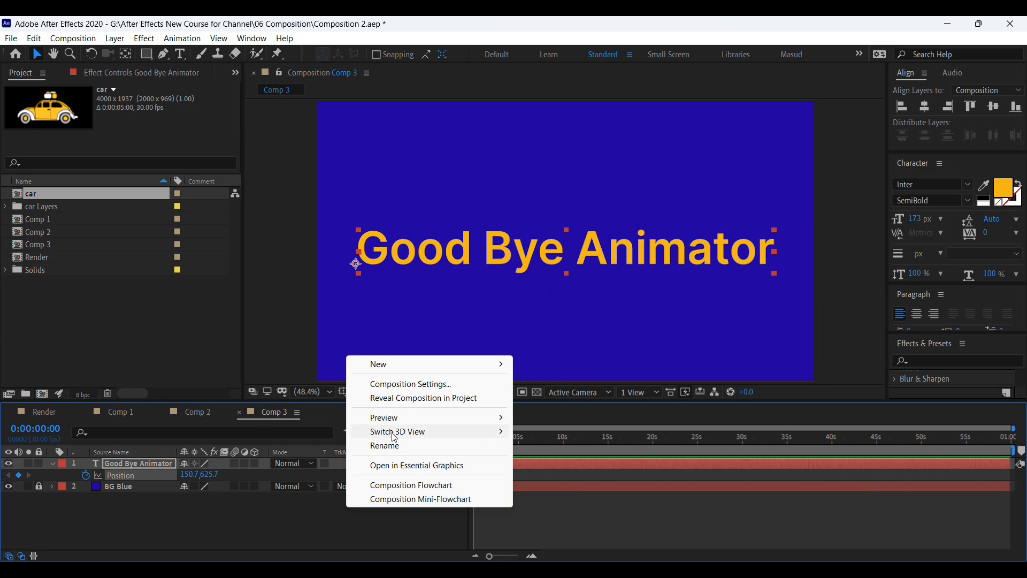
left_click(670, 536)
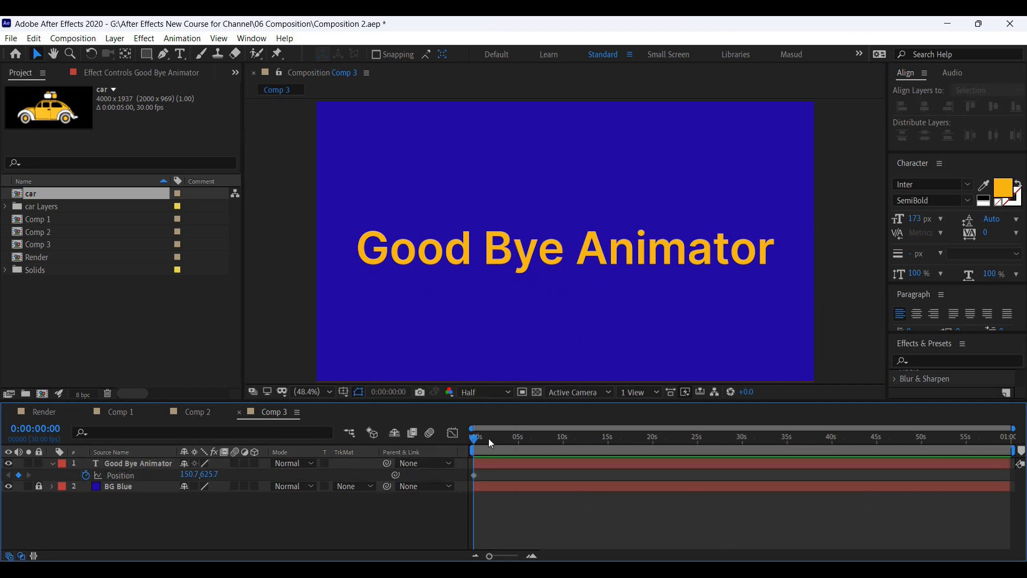
Step: Add a second Position keyframe to the title at 0:00:02:00, keeping the same position
left_click_drag(490, 556, 509, 557)
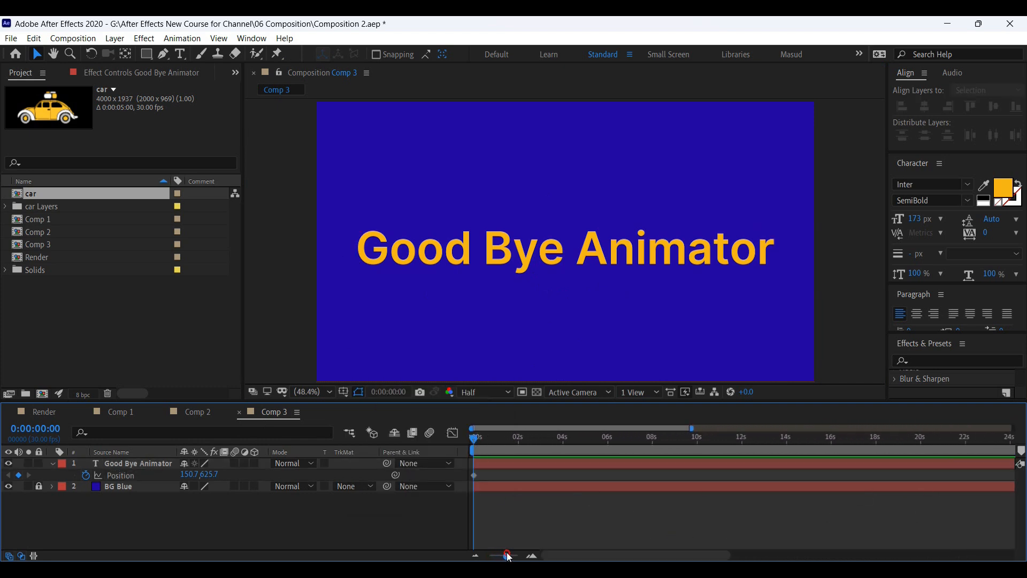
left_click(514, 441)
left_click_drag(516, 444, 520, 442)
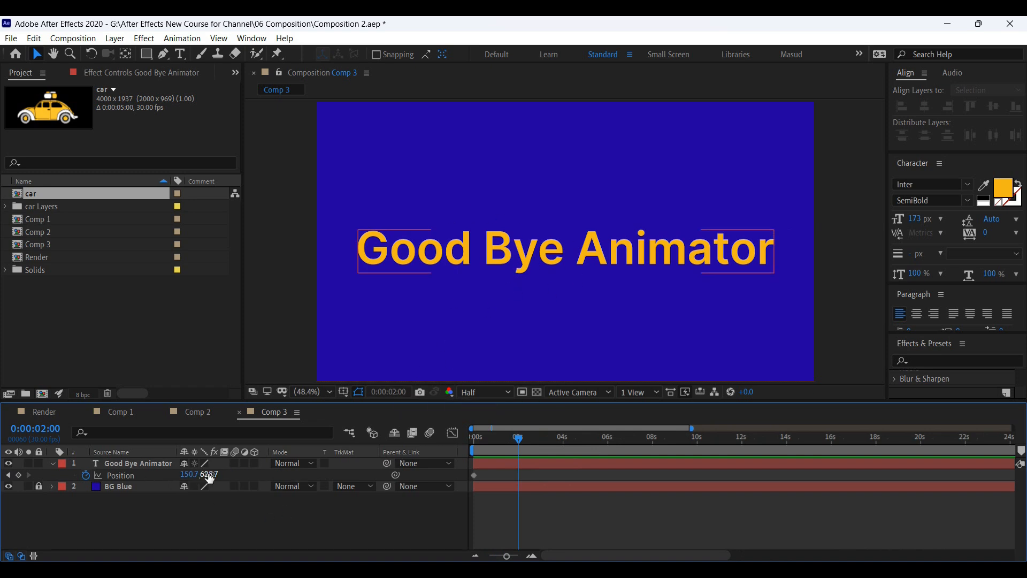
left_click(18, 475)
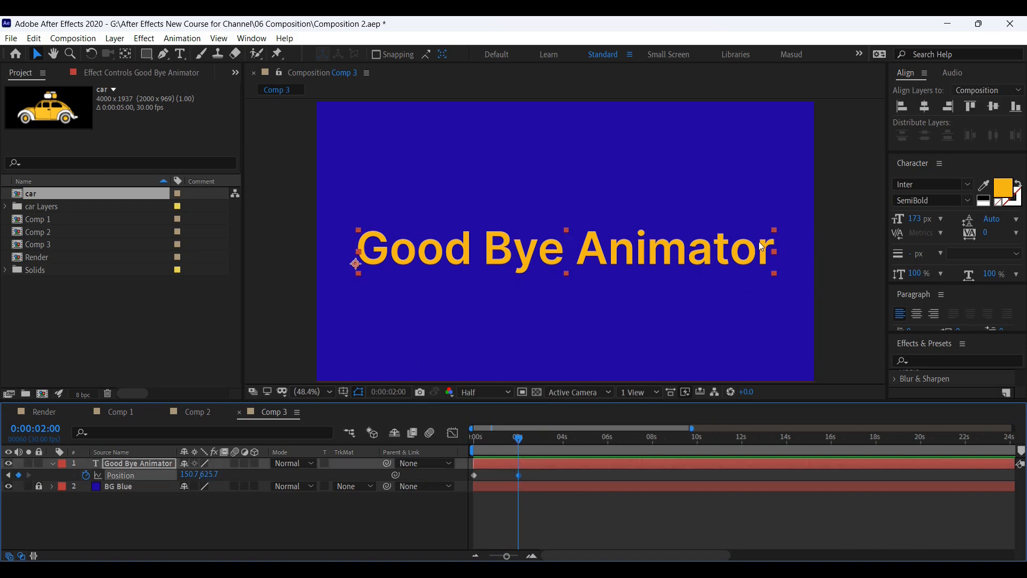
Step: Lower the title at the first Position keyframe to a Y value of 743.7 and preview the upward motion
left_click_drag(480, 437, 473, 437)
left_click_drag(211, 475, 279, 488)
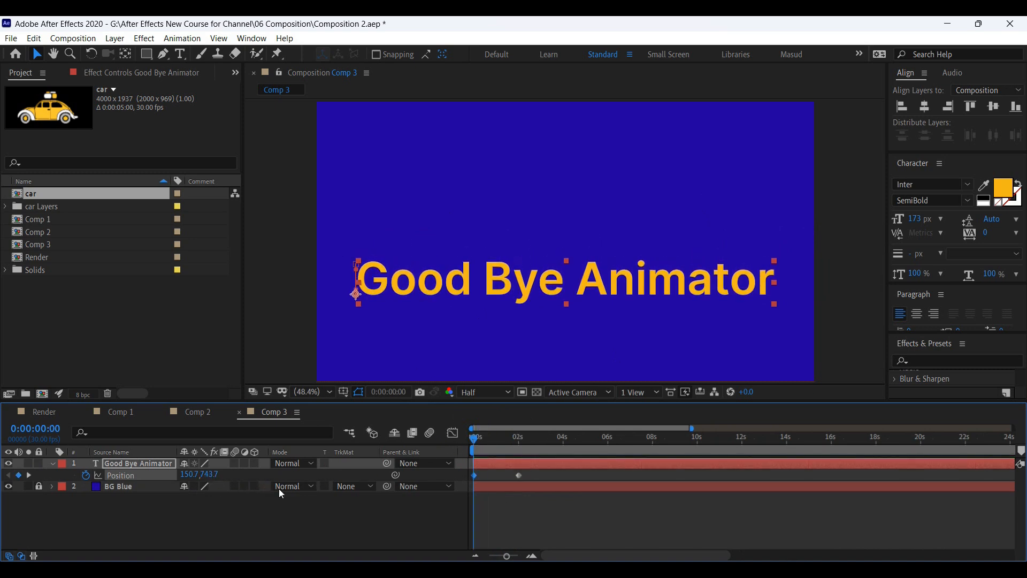
key("space")
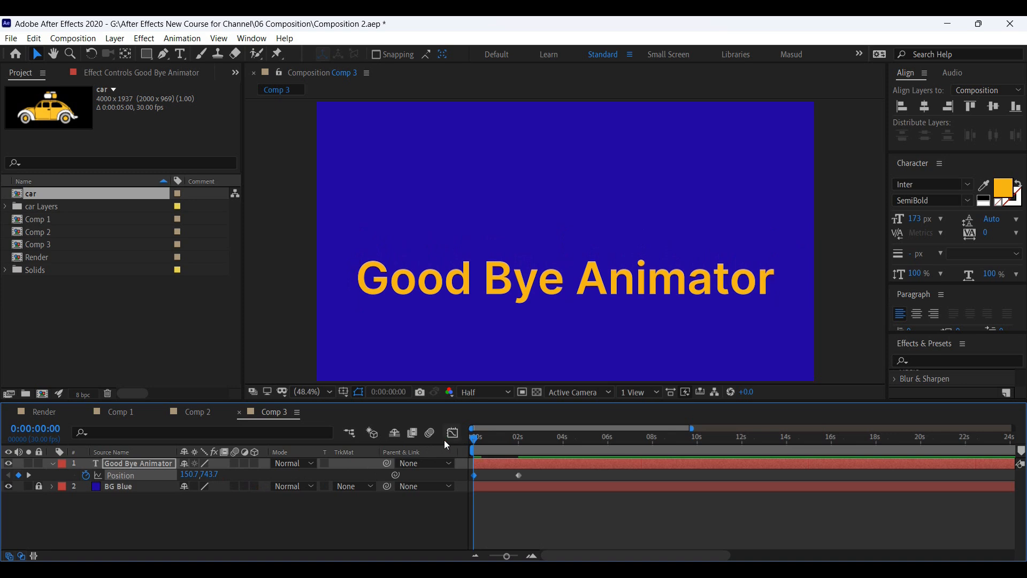
Step: Shorten the title's rise by moving its second Position keyframe to just before 15 frames, previewing the timing
left_click_drag(519, 475, 491, 474)
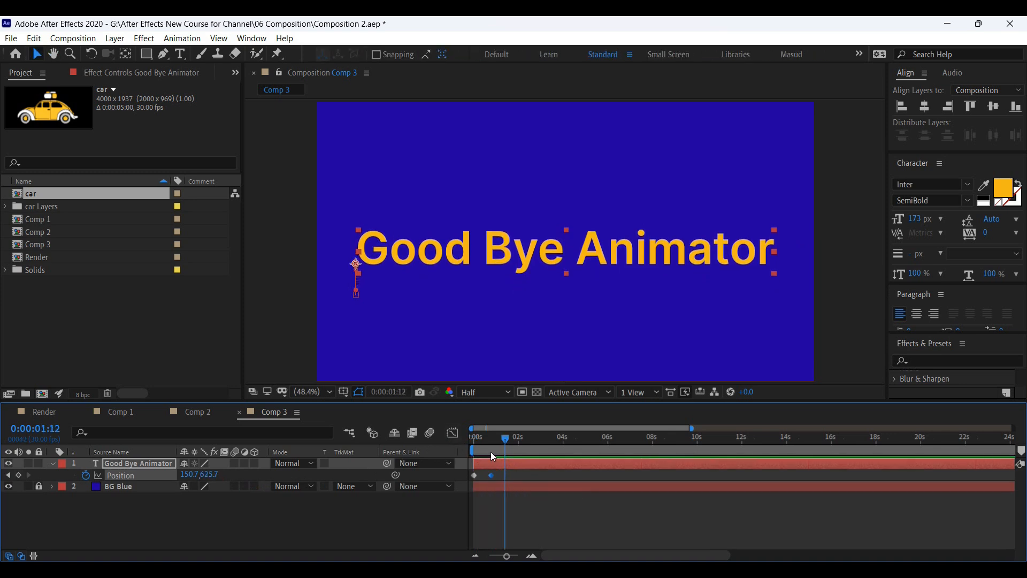
left_click(475, 438)
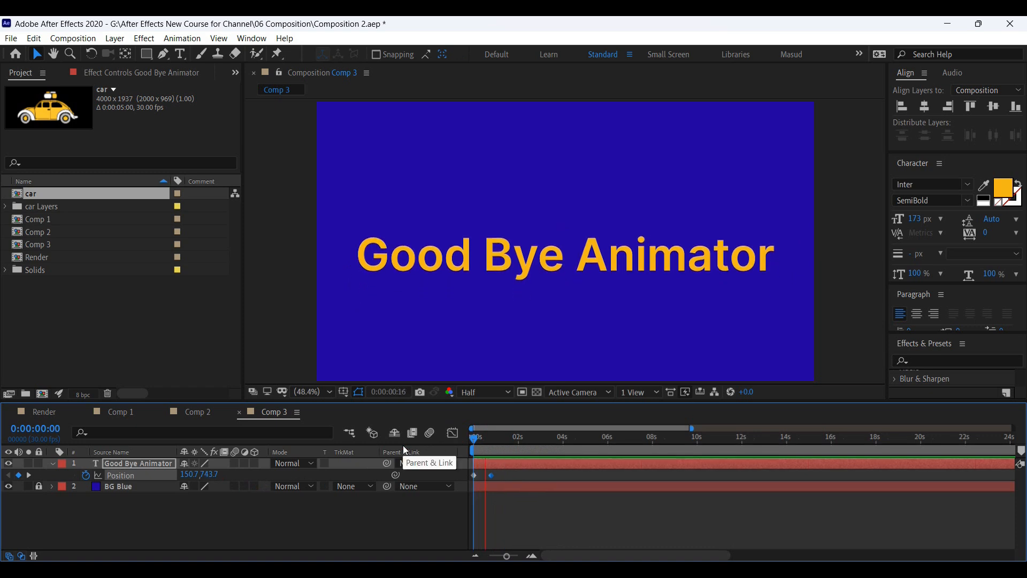
key("space")
left_click_drag(511, 554, 515, 555)
left_click_drag(532, 471, 499, 471)
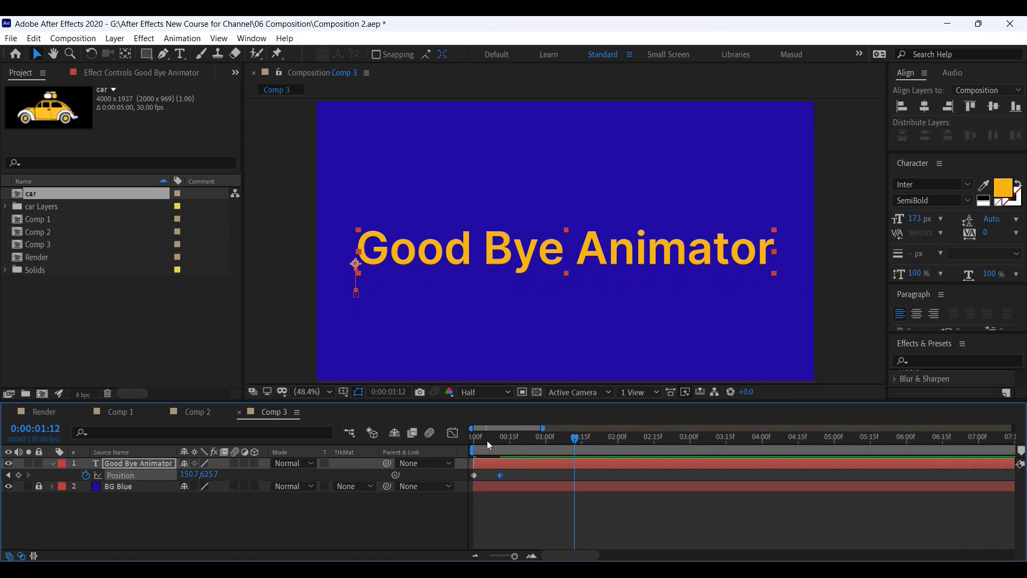
left_click(485, 437)
key("space")
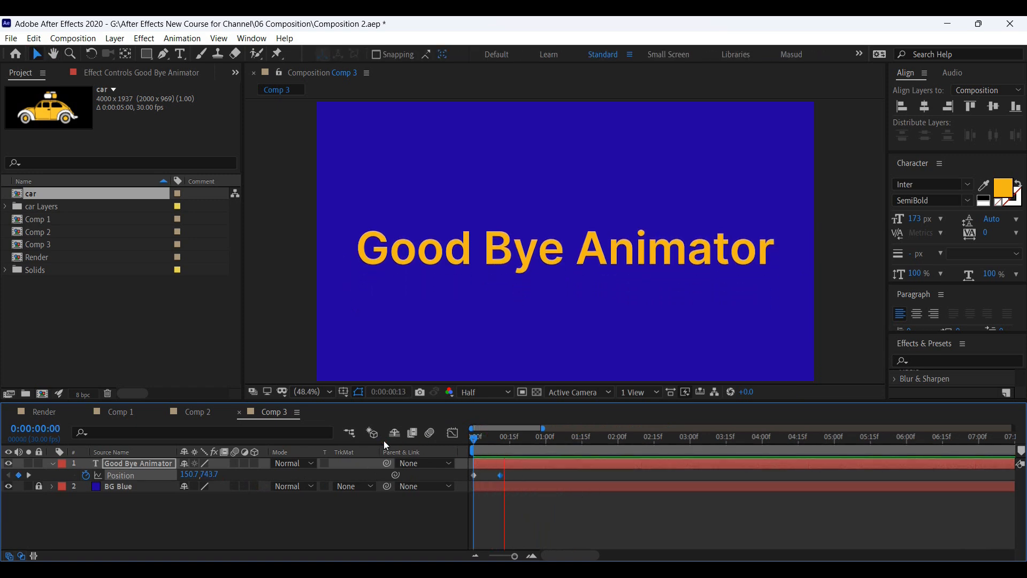
key("space")
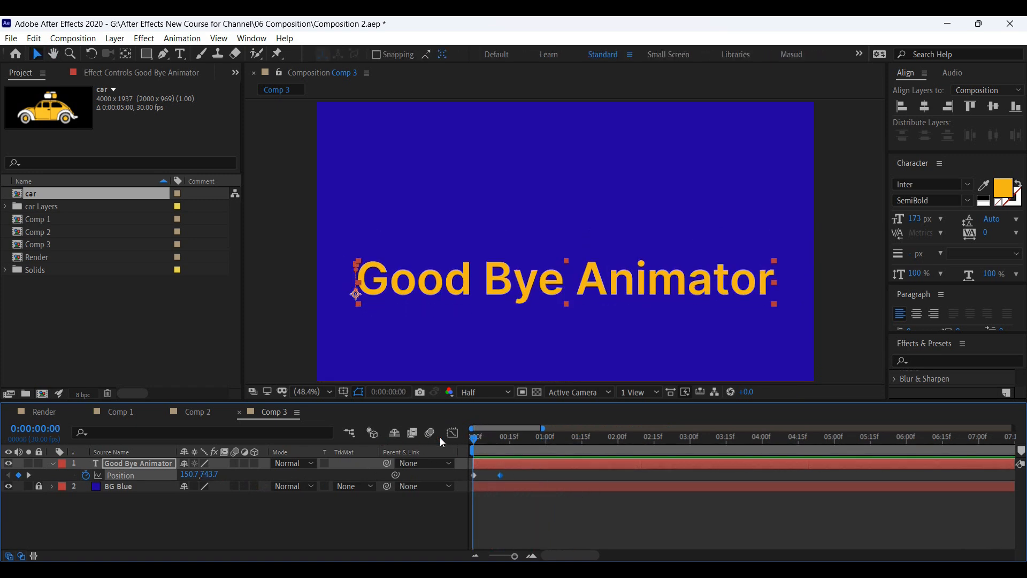
left_click_drag(497, 474, 505, 474)
key("space")
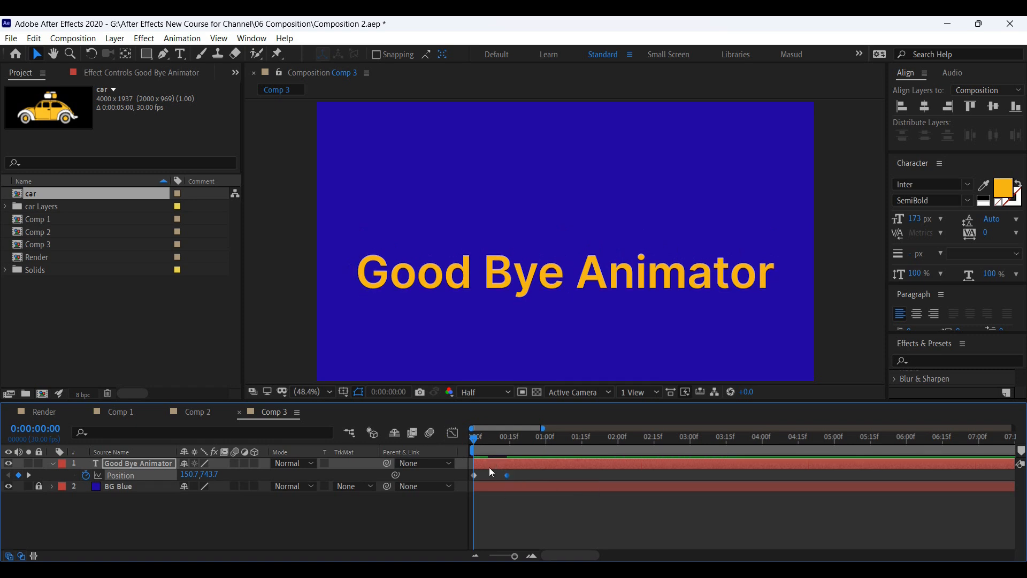
key("space")
left_click_drag(485, 437, 422, 447)
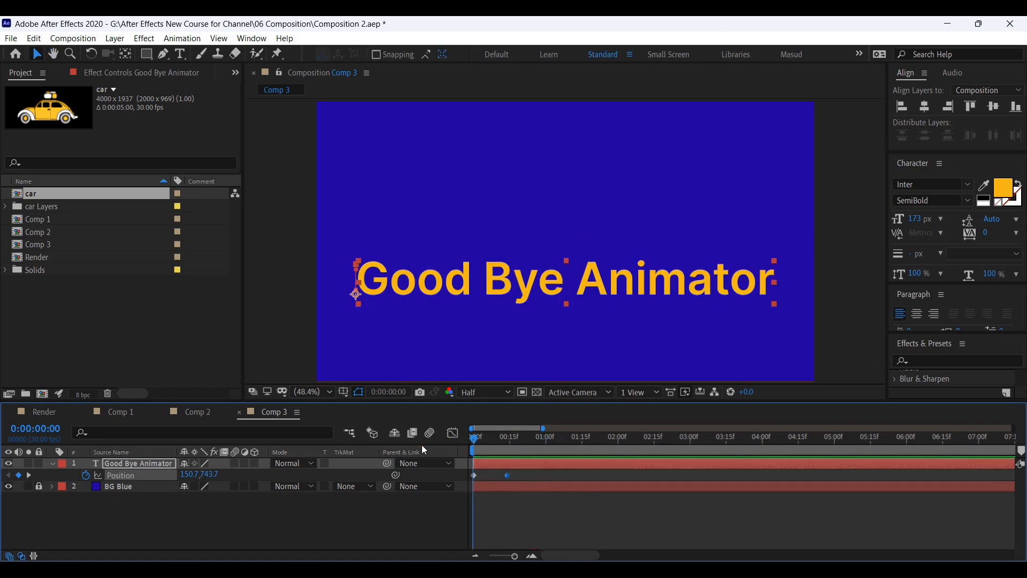
Step: Add two Opacity keyframes at 100% to the title, one at 0:00:00:00 and one at 0:00:00:07
left_click(125, 464)
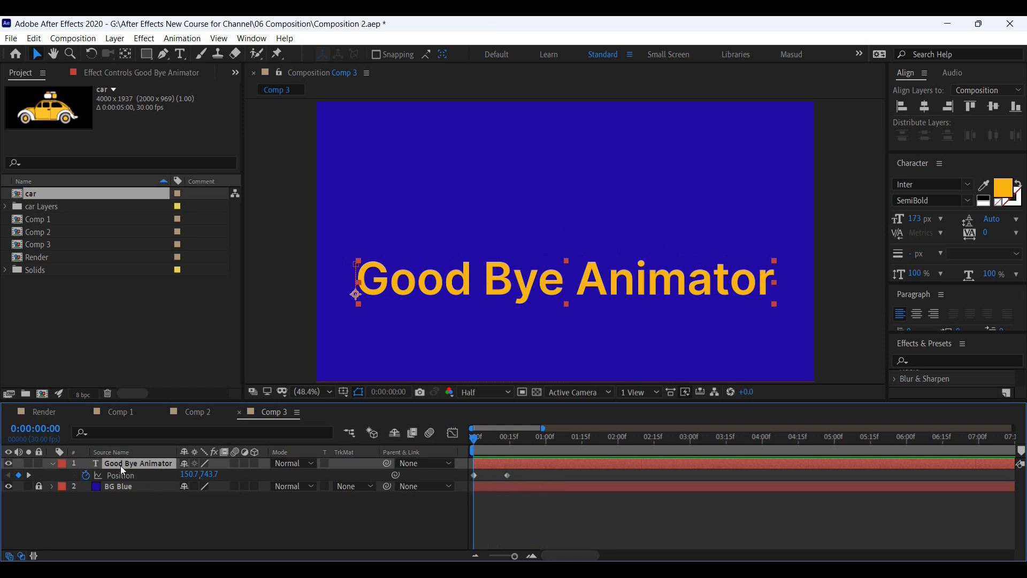
key("shift+t")
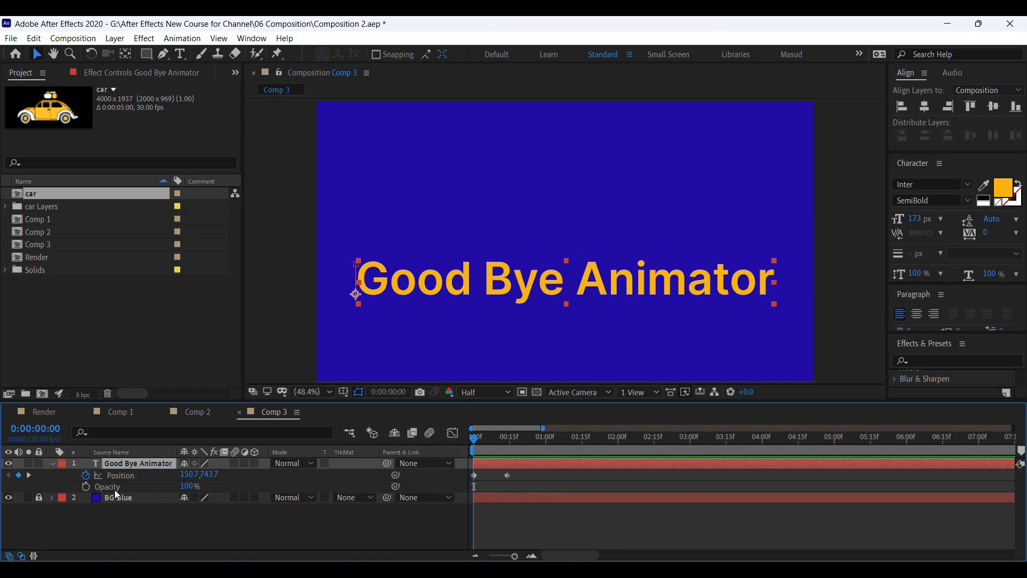
left_click(85, 485)
mouse_move(491, 448)
left_mouse_down()
mouse_move(508, 450)
mouse_move(489, 450)
left_mouse_up()
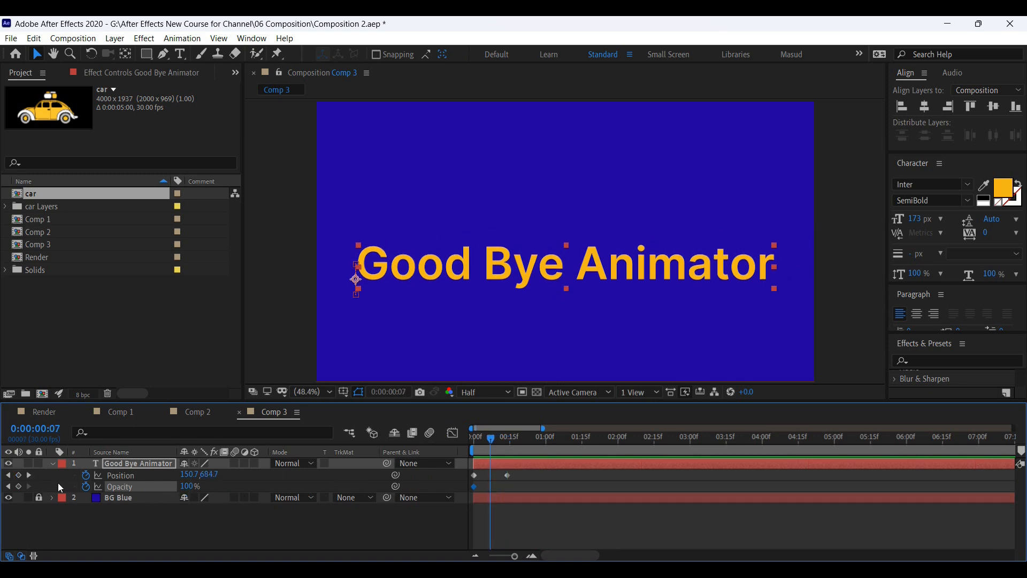
left_click(18, 487)
Step: Set the title's Opacity to 0% at the first keyframe and preview the fade-in
left_click_drag(490, 440, 474, 440)
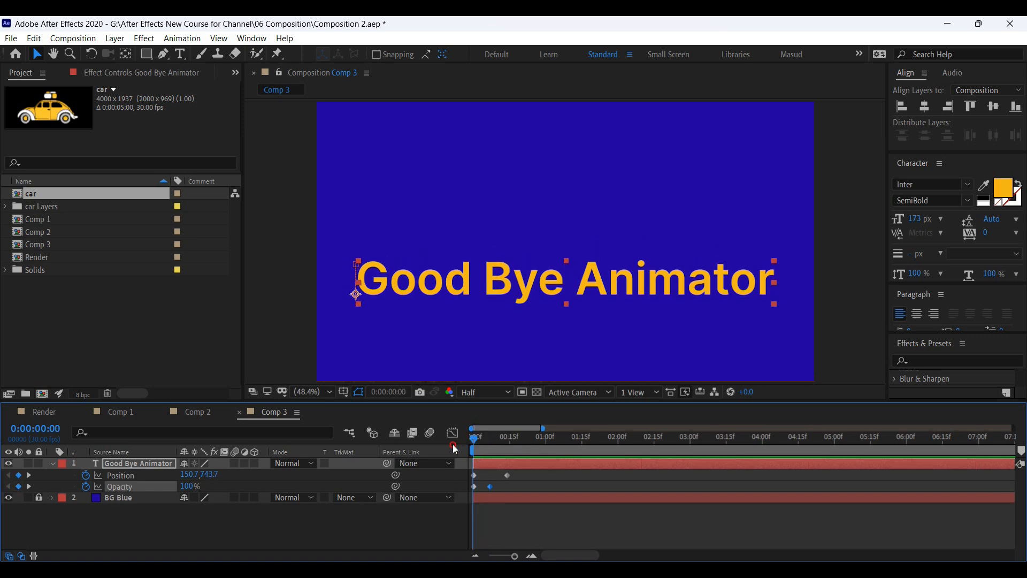
left_click(188, 486)
type("33")
key("Return")
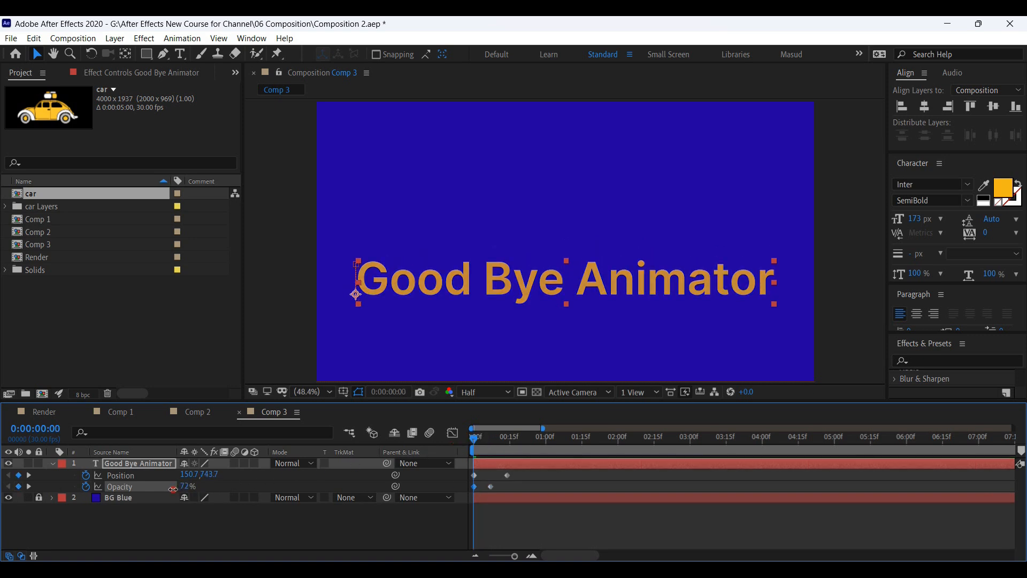
left_click_drag(115, 499, 13, 513)
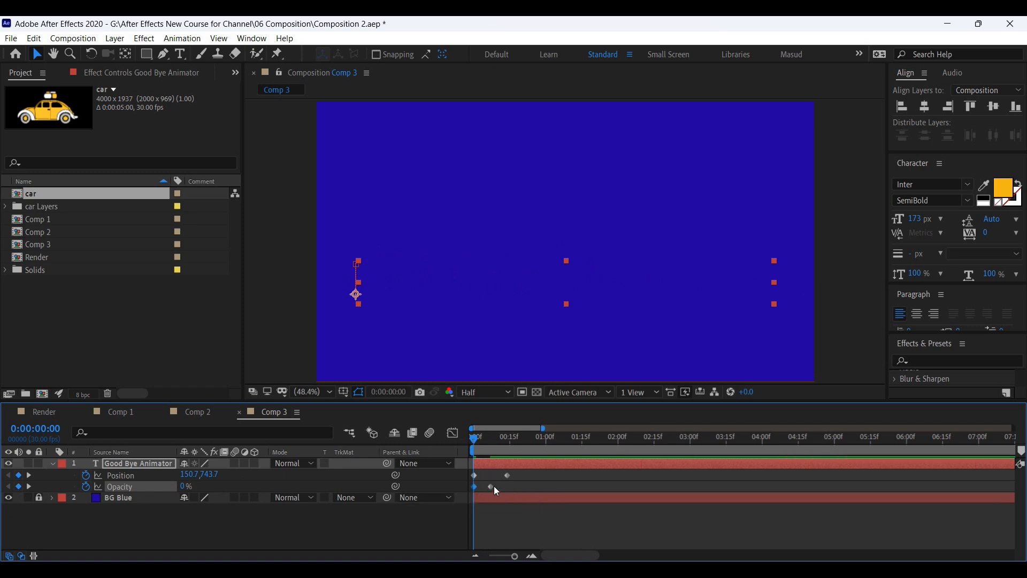
key("space")
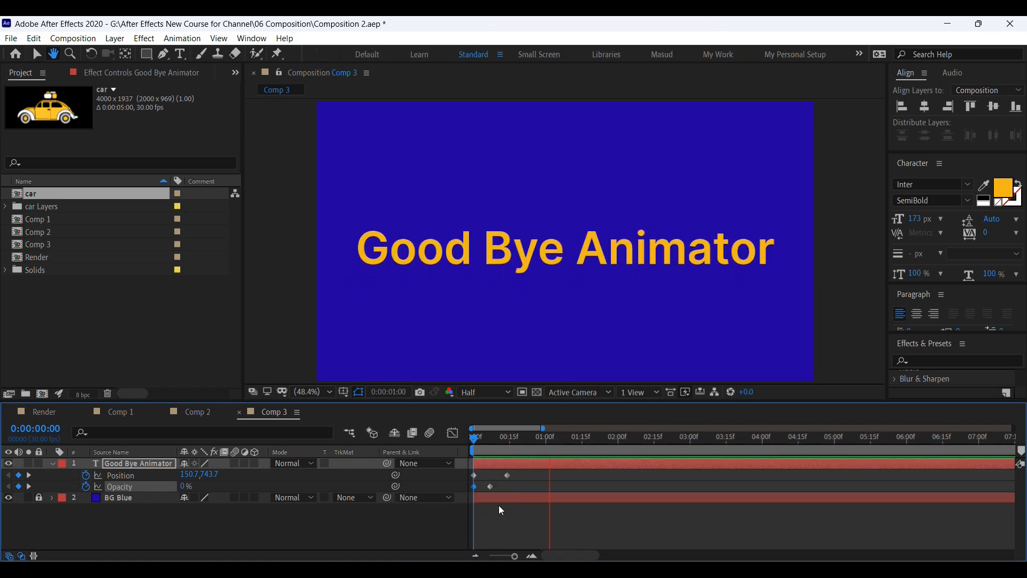
Step: Move the title's second Opacity keyframe a couple of frames later and preview the fade from the start
left_click(496, 487)
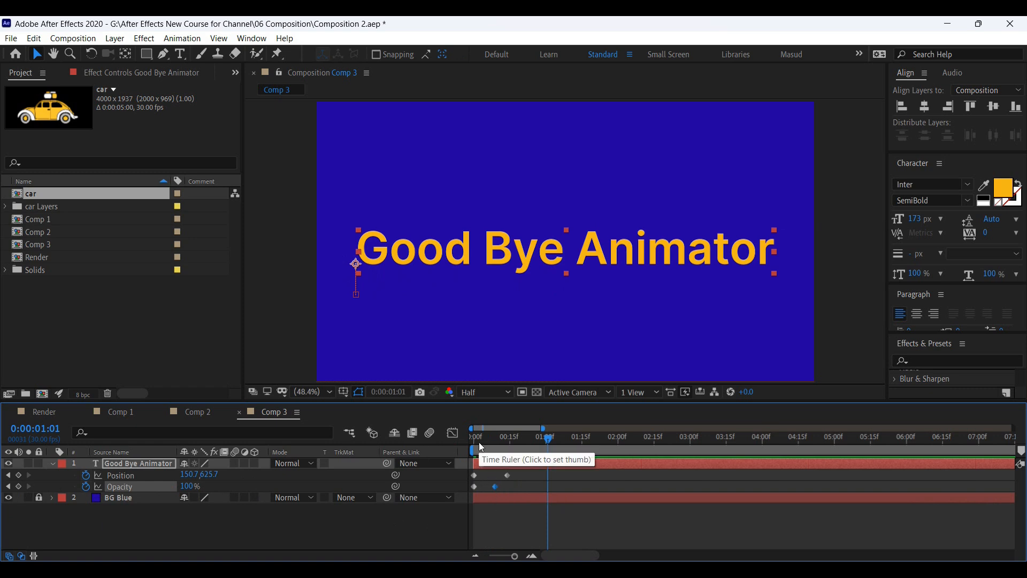
key("Home")
key("space")
left_click_drag(486, 438, 439, 454)
key("space")
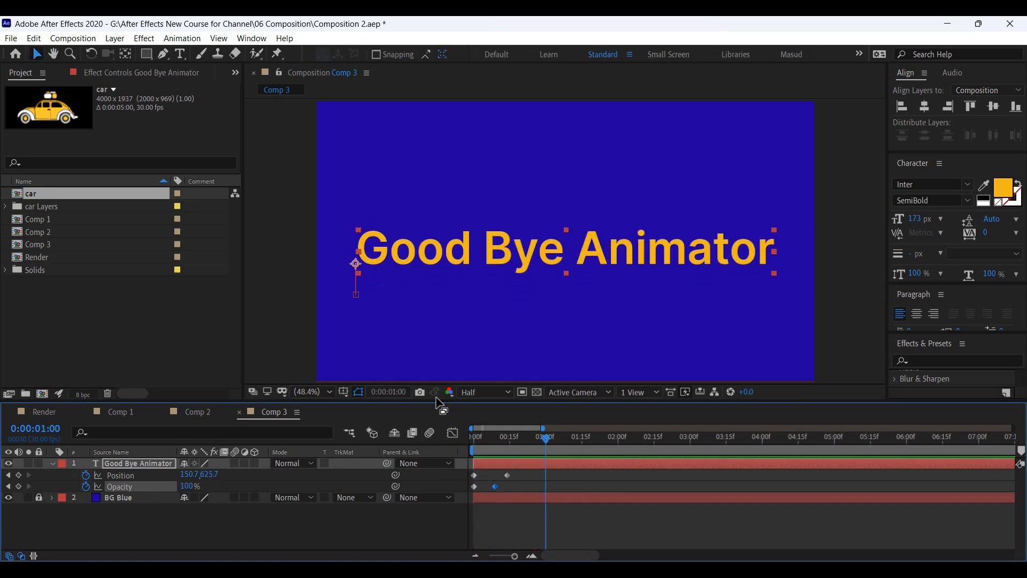
Step: Undo the accidental shift of the title layer and move its ending Position and Opacity keyframes later together, with Position ending just before 0:00:01:00
left_click_drag(528, 441, 503, 489)
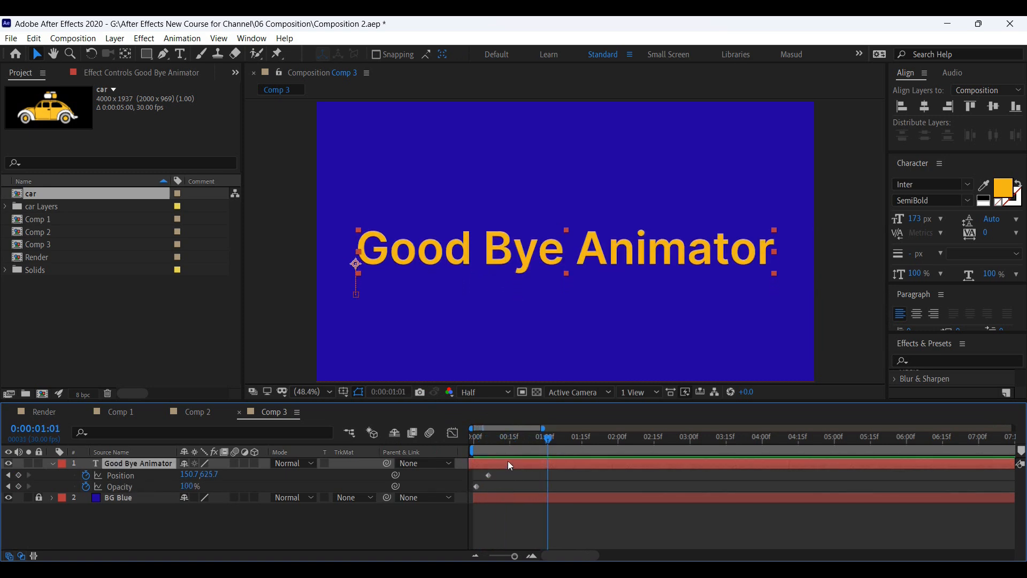
key("ctrl+z")
mouse_move(515, 472)
left_mouse_down()
mouse_move(492, 494)
mouse_move(528, 484)
left_mouse_up()
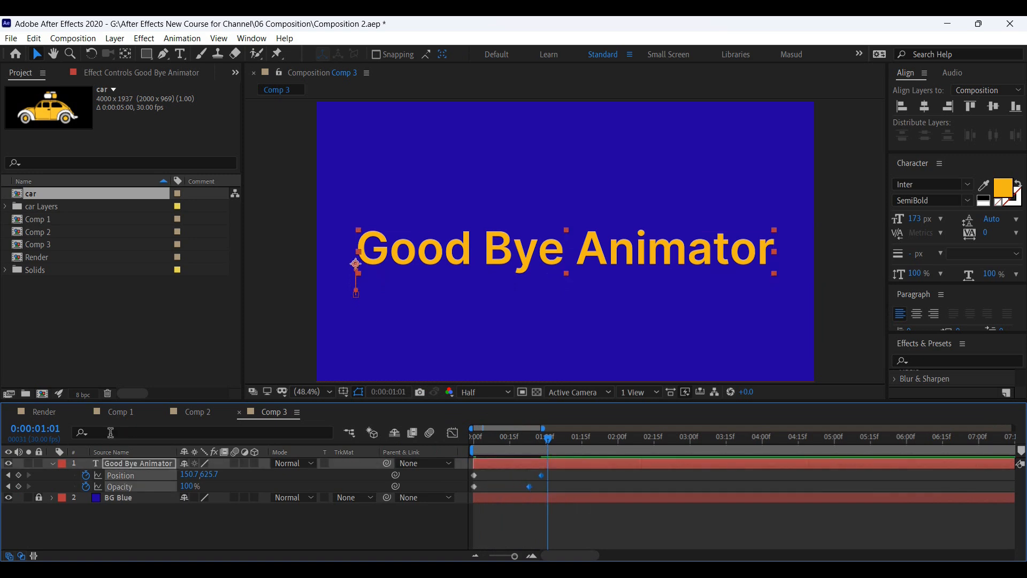
Step: Set the current time to 0:00:01:00 to check the title's ending keyframes, and clear the keyframe selection
left_click_drag(548, 441, 548, 441)
left_click(54, 433)
left_click(59, 431)
key("BackSpace")
type("0")
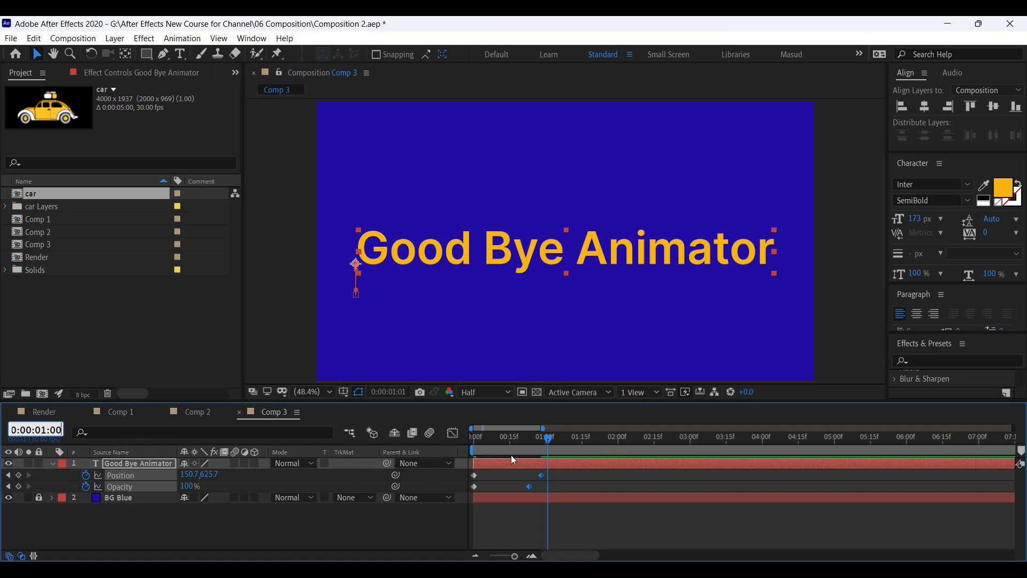
key("Return")
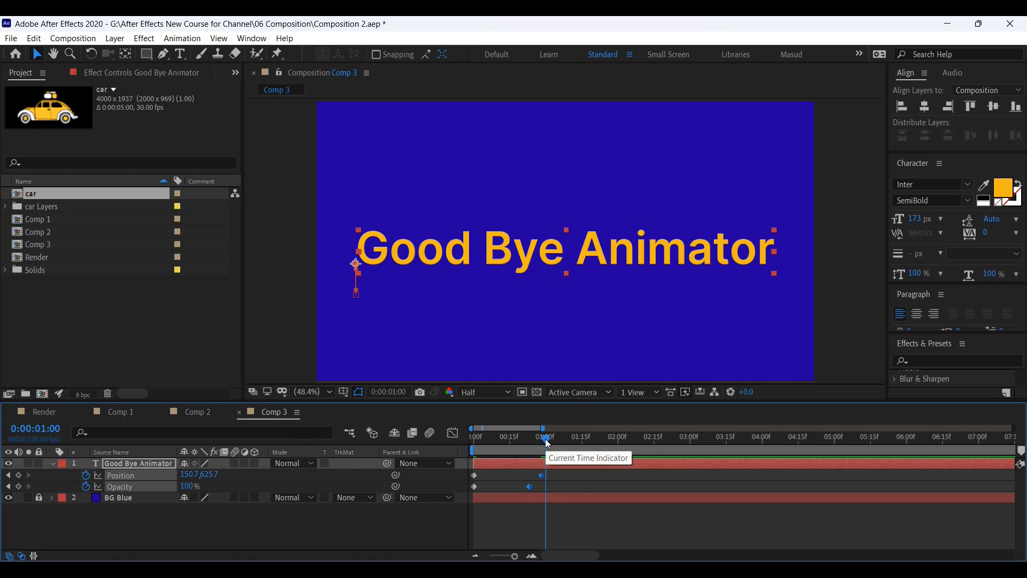
left_click(538, 535)
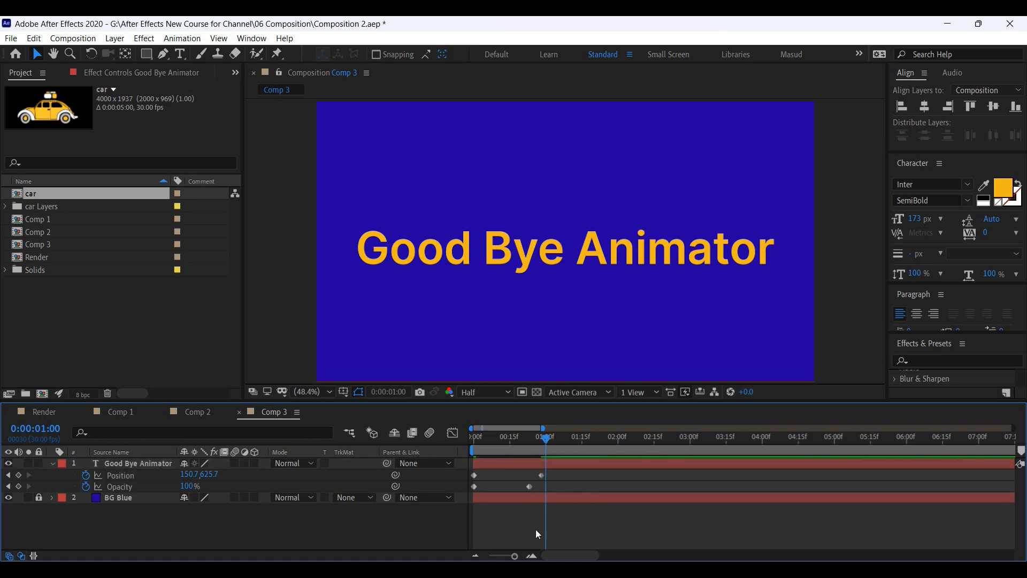
Step: Adjust the title's ending Opacity keyframe to about 21 frames, previewing the fade-in against the upward motion
left_click_drag(529, 487, 514, 487)
left_click_drag(489, 442, 446, 439)
key("space")
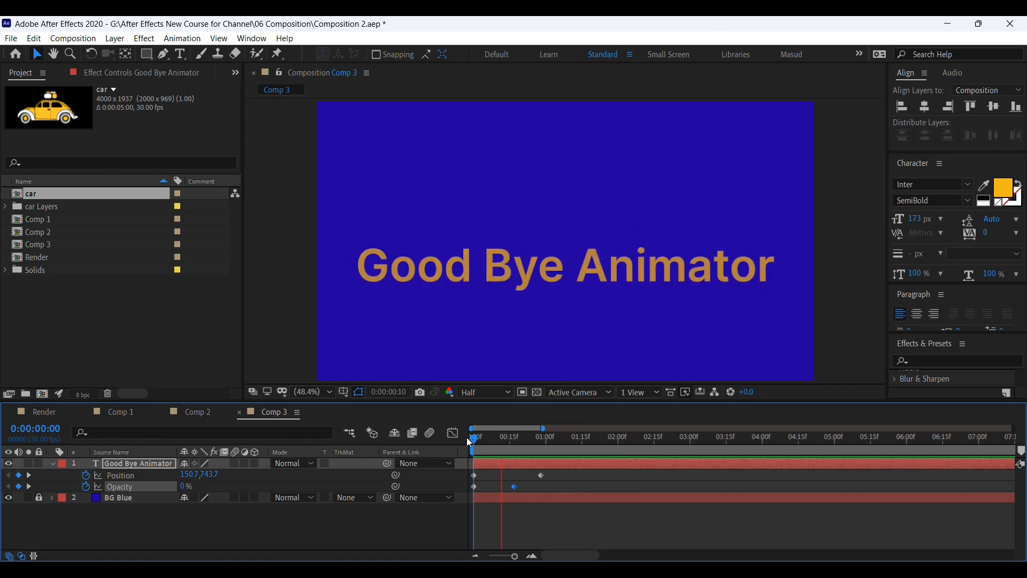
key("space")
left_click_drag(514, 486, 523, 486)
left_click_drag(483, 437, 416, 444)
key("space")
left_click(536, 446)
left_click_drag(536, 444, 543, 446)
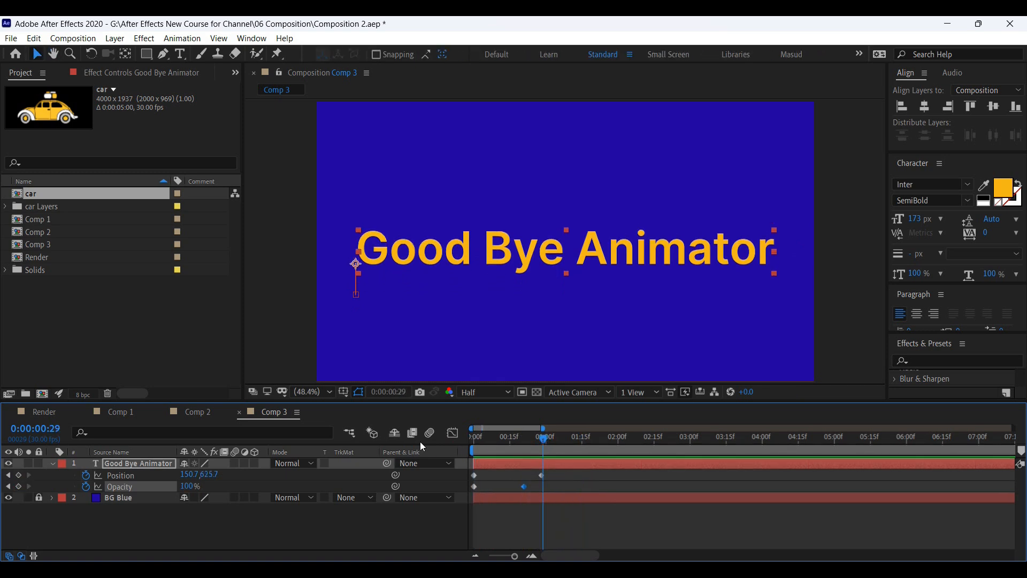
Step: In Comp 2, reveal the Position keyframes of both car layers and examine where the crossing animation ends
left_click(198, 421)
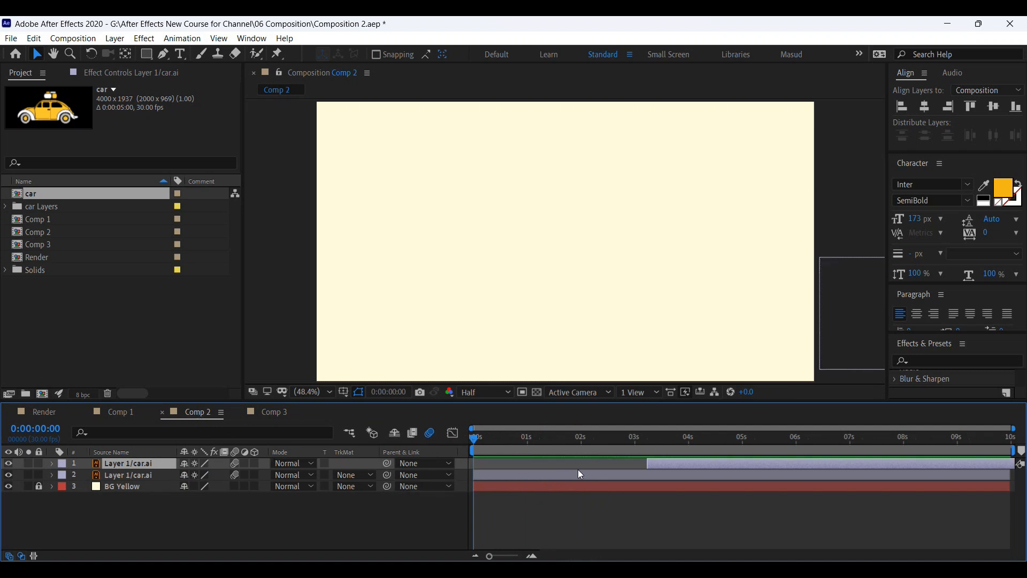
left_click_drag(122, 516, 103, 454)
key("u")
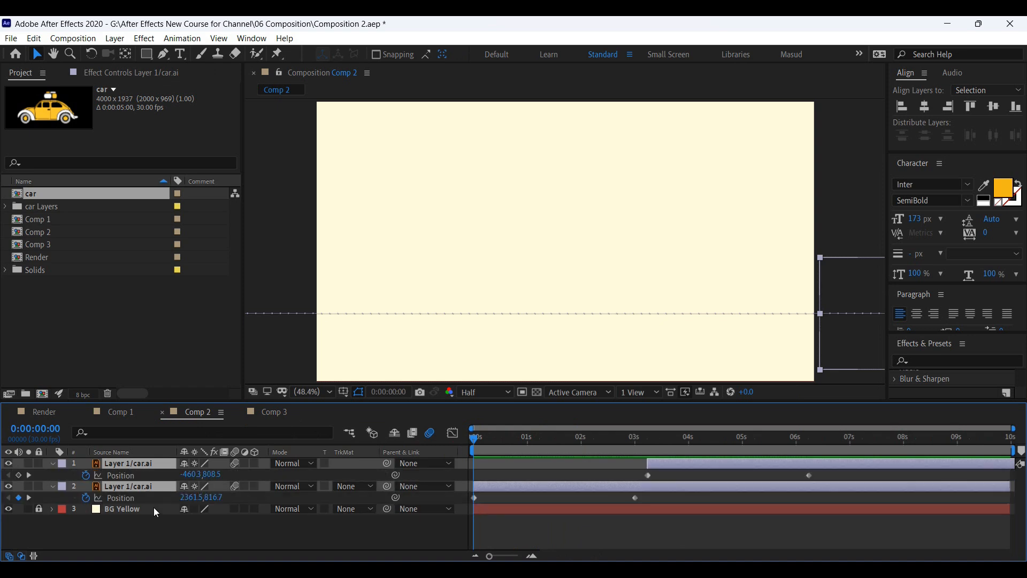
left_click_drag(791, 438, 810, 449)
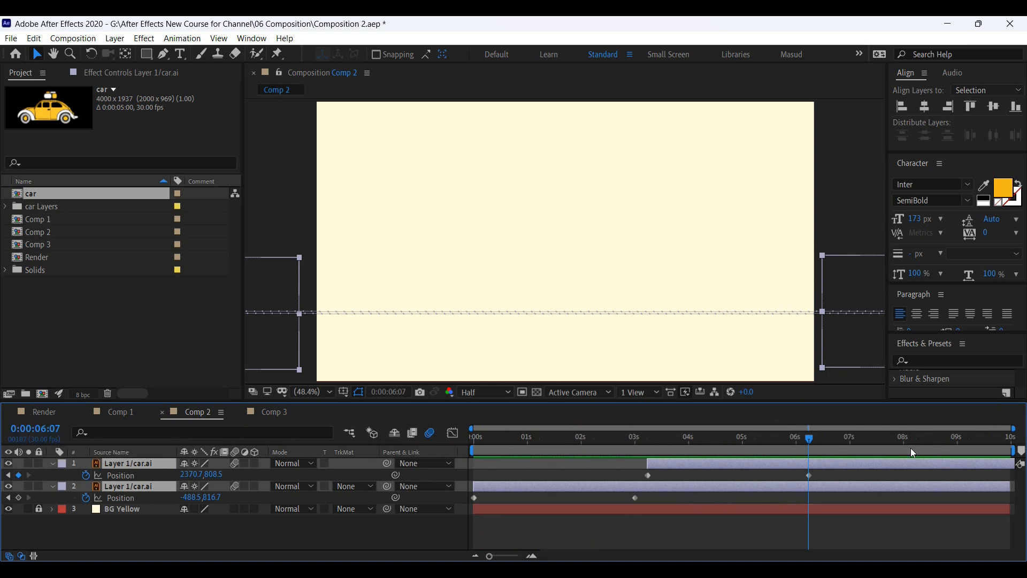
mouse_move(823, 440)
left_mouse_down()
mouse_move(952, 448)
mouse_move(819, 448)
left_mouse_up()
Step: In Comp 1, reveal the Opacity keyframes of both text layers and examine when the fade-ins end and how long the text holds
left_click(121, 412)
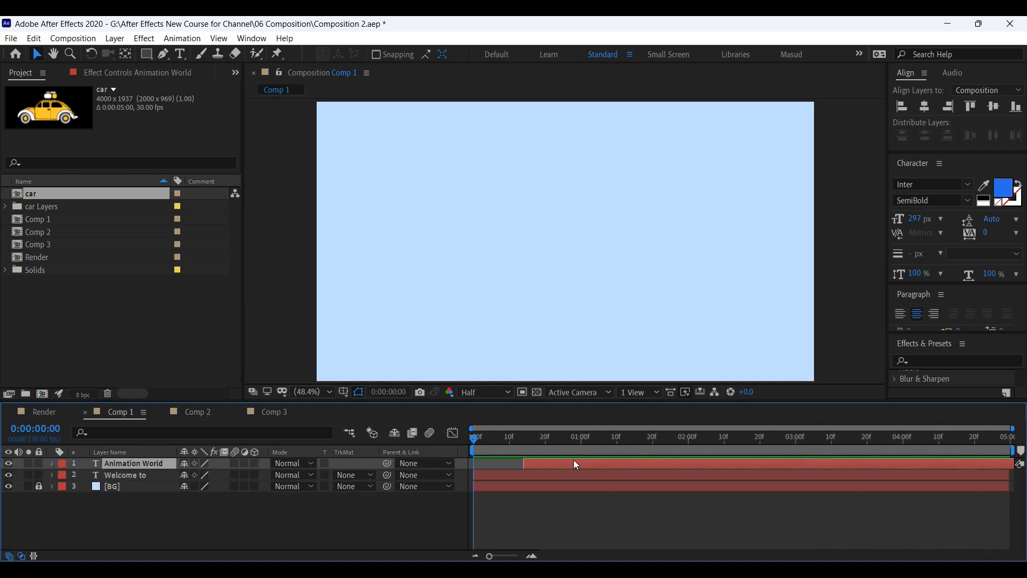
left_click_drag(150, 499, 114, 450)
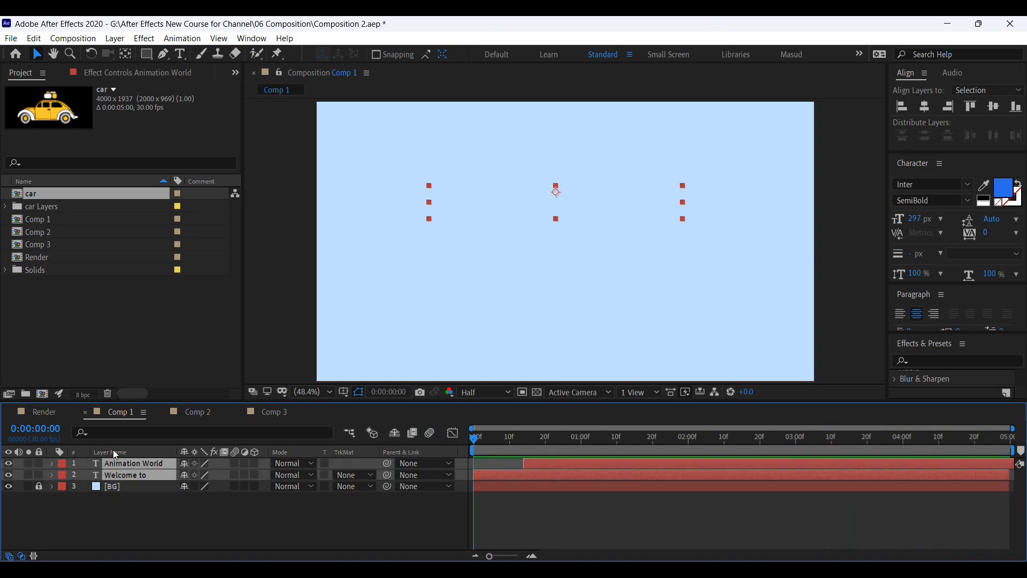
key("t")
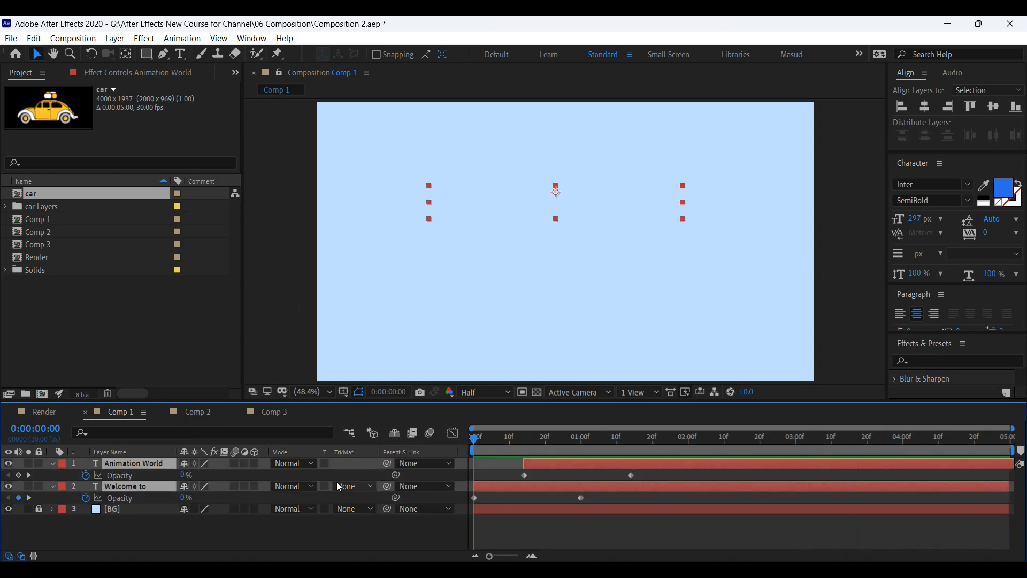
left_click_drag(629, 443, 630, 444)
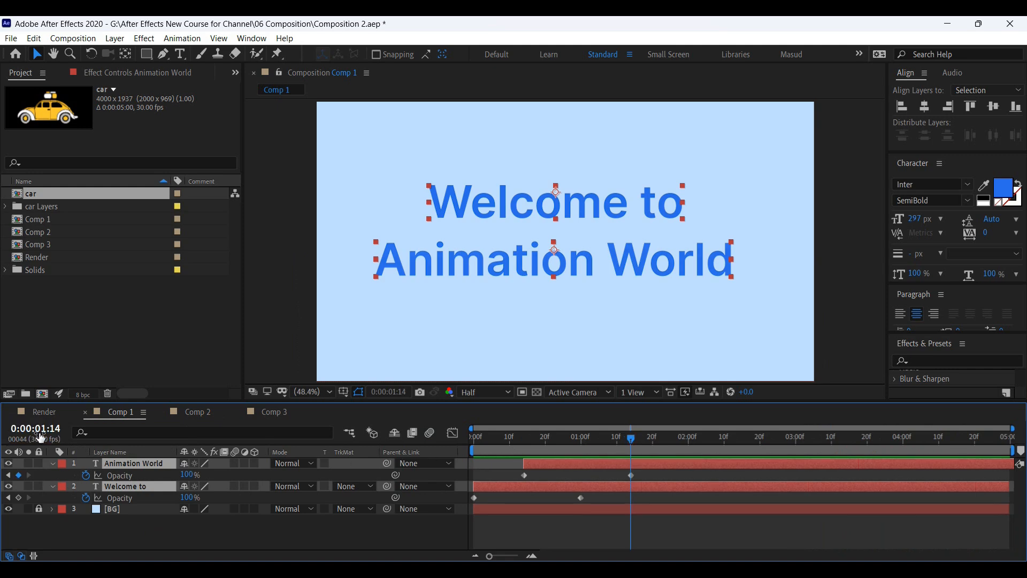
left_click_drag(630, 442, 878, 471)
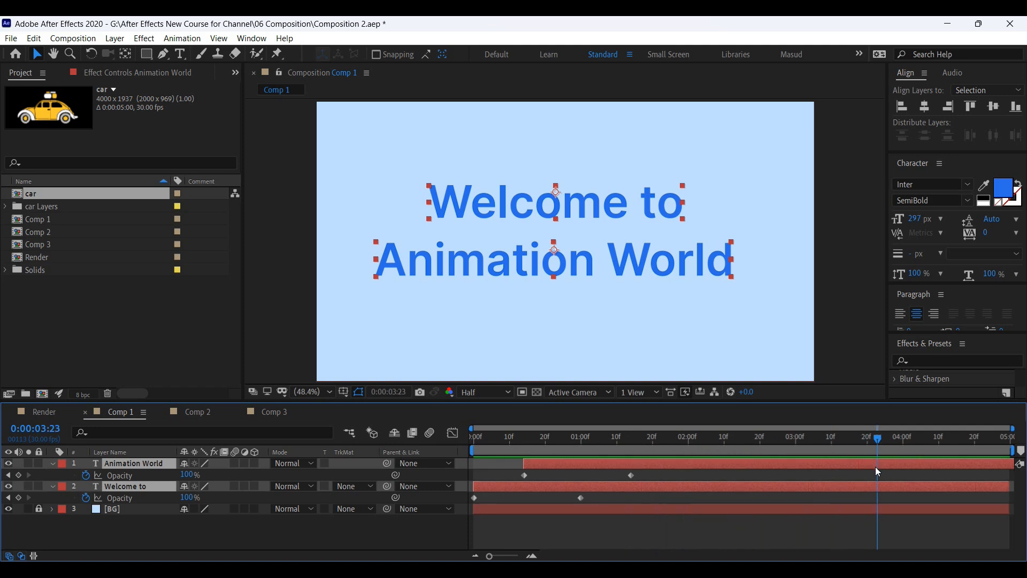
mouse_move(766, 442)
left_mouse_down()
mouse_move(698, 441)
mouse_move(786, 448)
left_mouse_up()
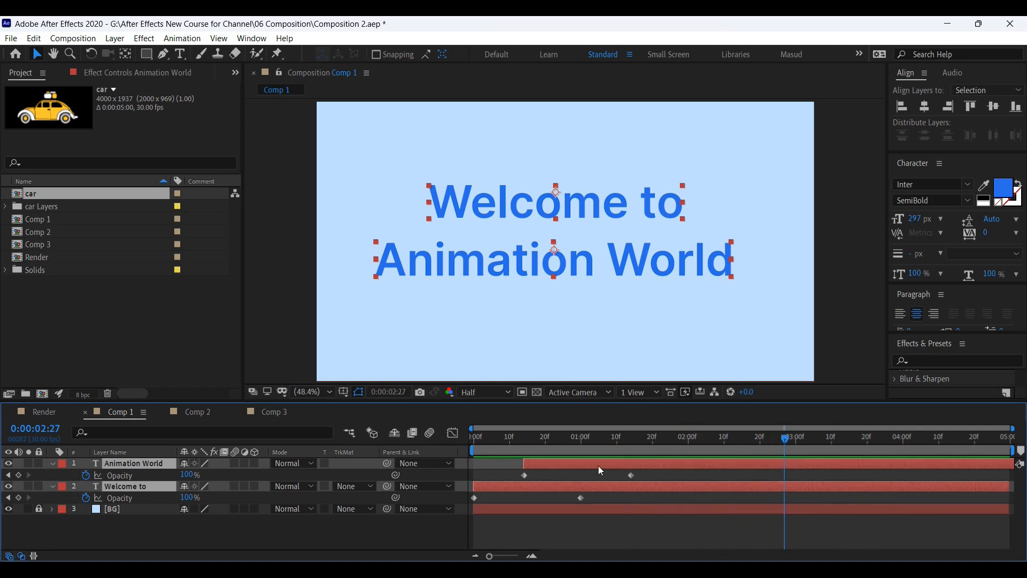